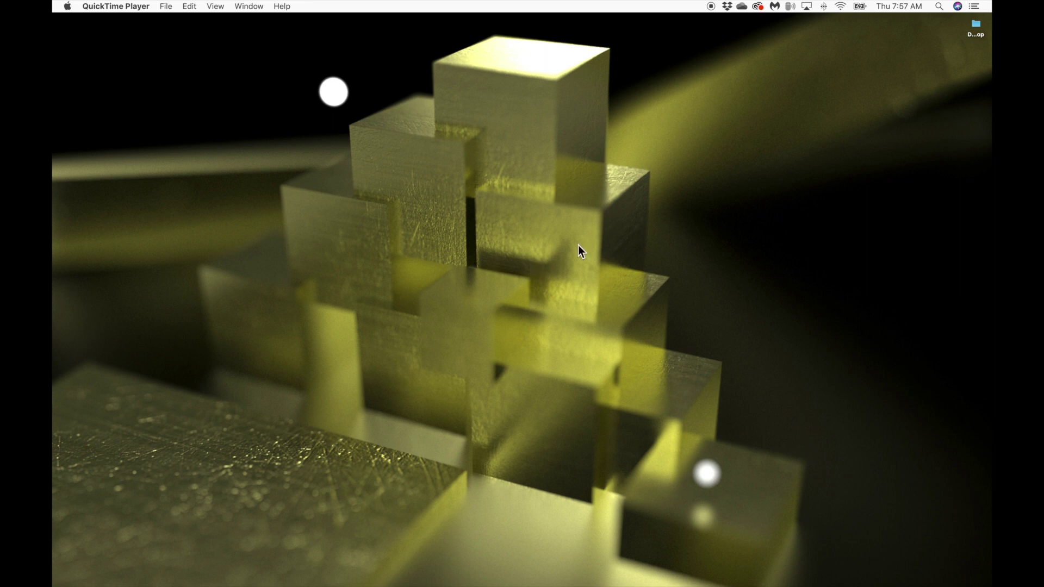
# - Switch to the blank document in Photoshop and check its image size and resolution
pyautogui.moveTo(988, 307)
pyautogui.click(981, 343)
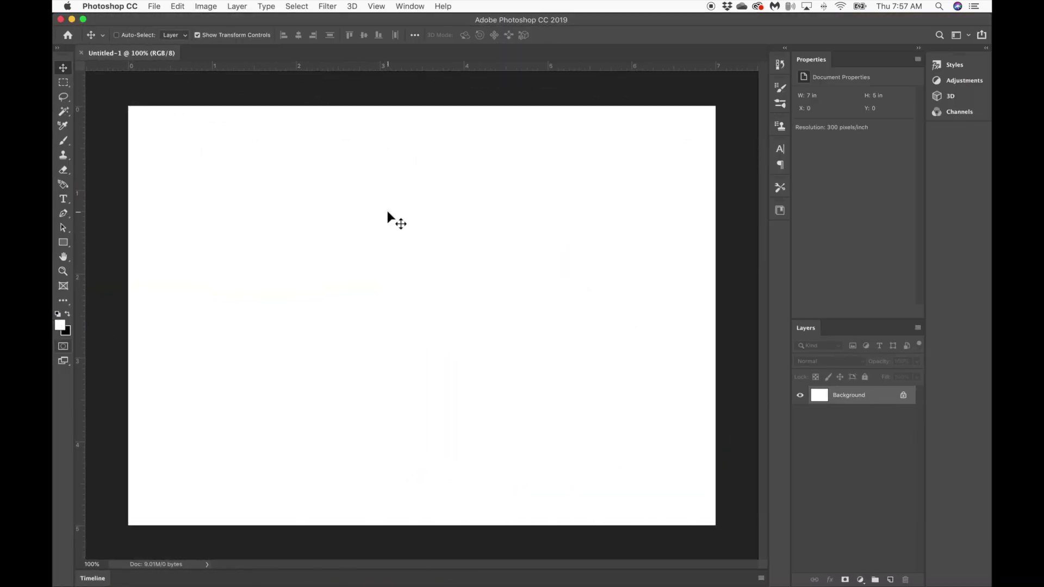
pyautogui.press('super+alt+i')
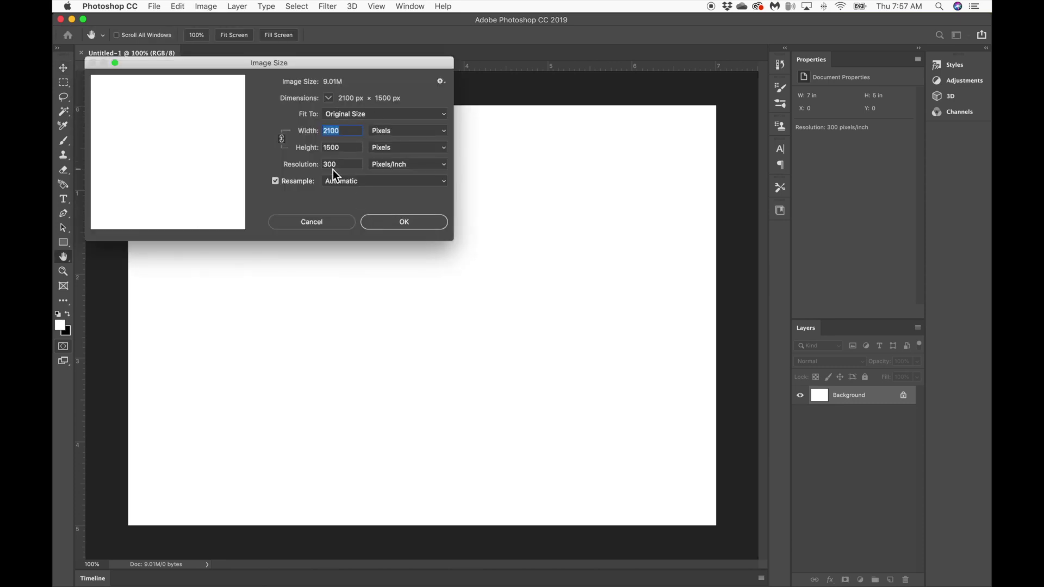
pyautogui.click(332, 220)
# - Add a new empty layer and ready a hard 35 px brush with black as the foreground colour
pyautogui.press('shift+super+n')
pyautogui.press('Return')
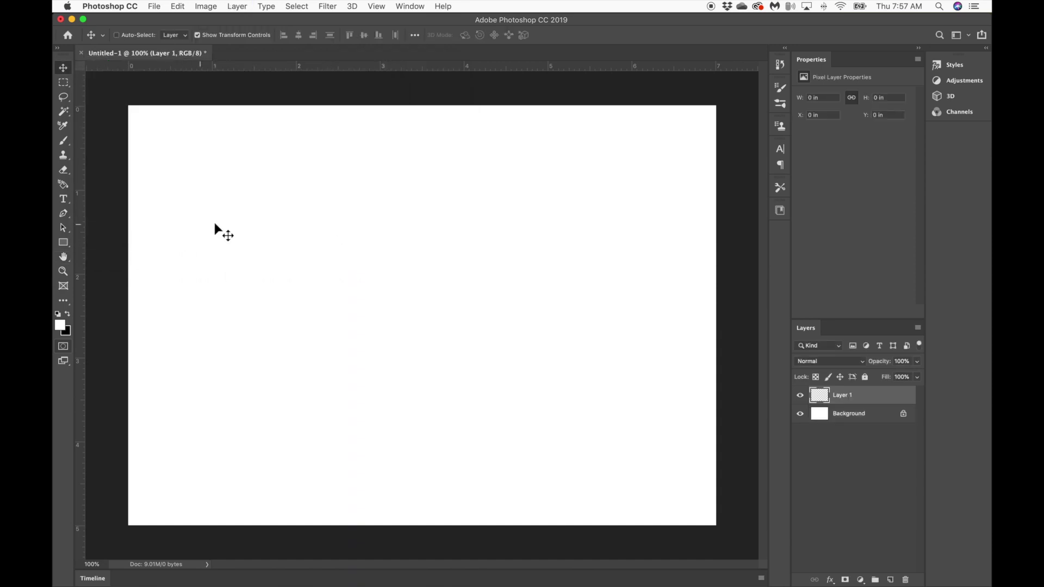
pyautogui.press('b')
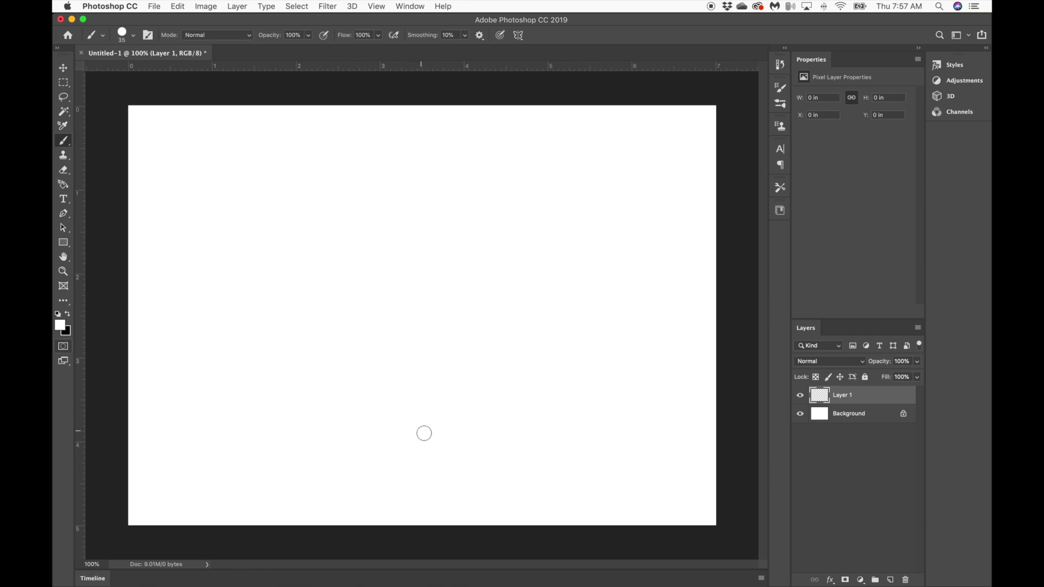
pyautogui.moveTo(433, 443); pyautogui.dragTo(465, 445)
pyautogui.press('super+z')
pyautogui.press('x')
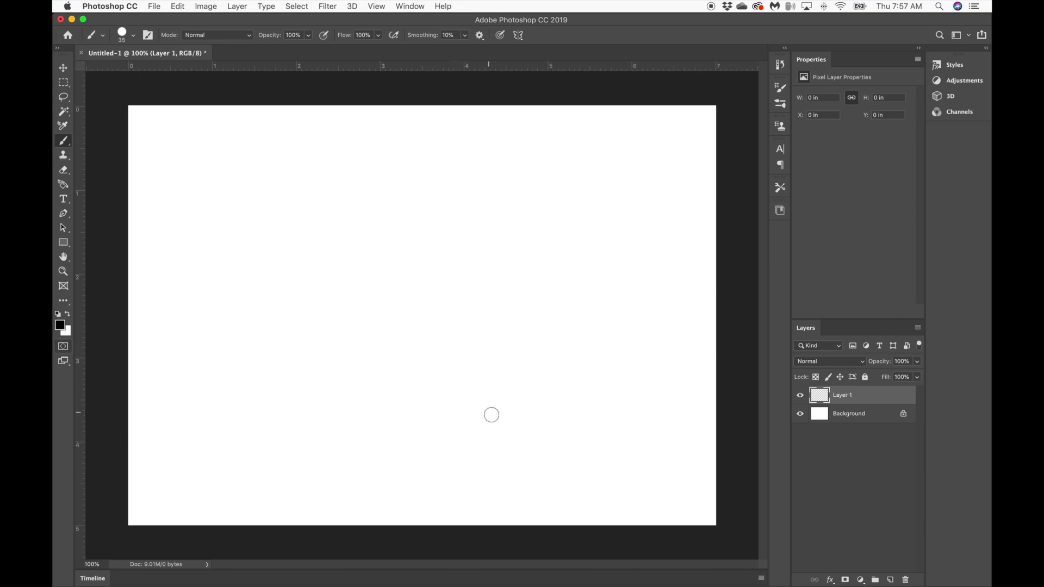
pyautogui.click(135, 35)
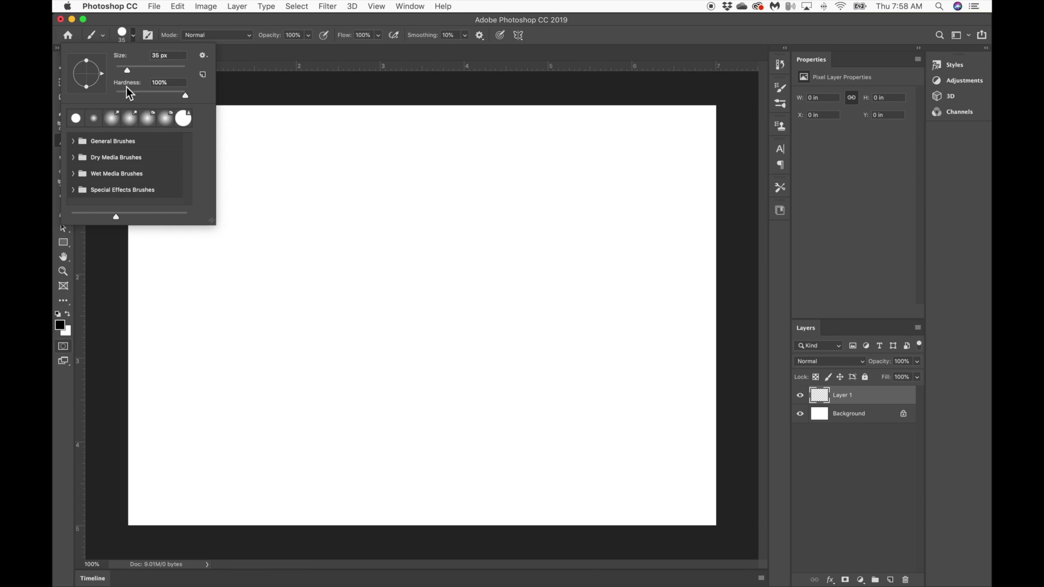
pyautogui.click(441, 98)
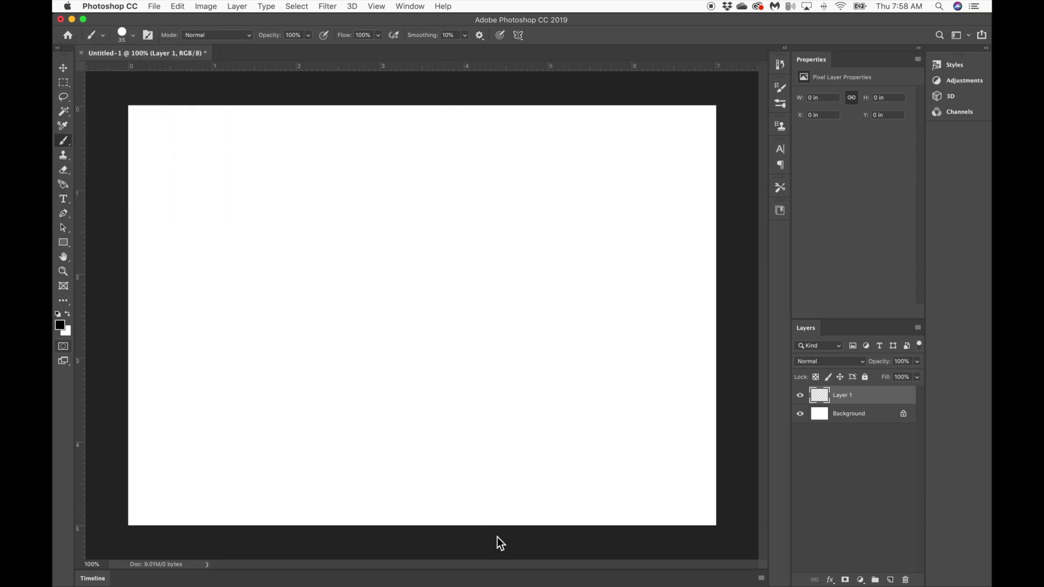
# - Paint a closed outline of half a cup's cross-section, about 1.4 in wide and 3.2 in tall, with a flat base and slanted wall
pyautogui.moveTo(407, 448); pyautogui.dragTo(484, 448)
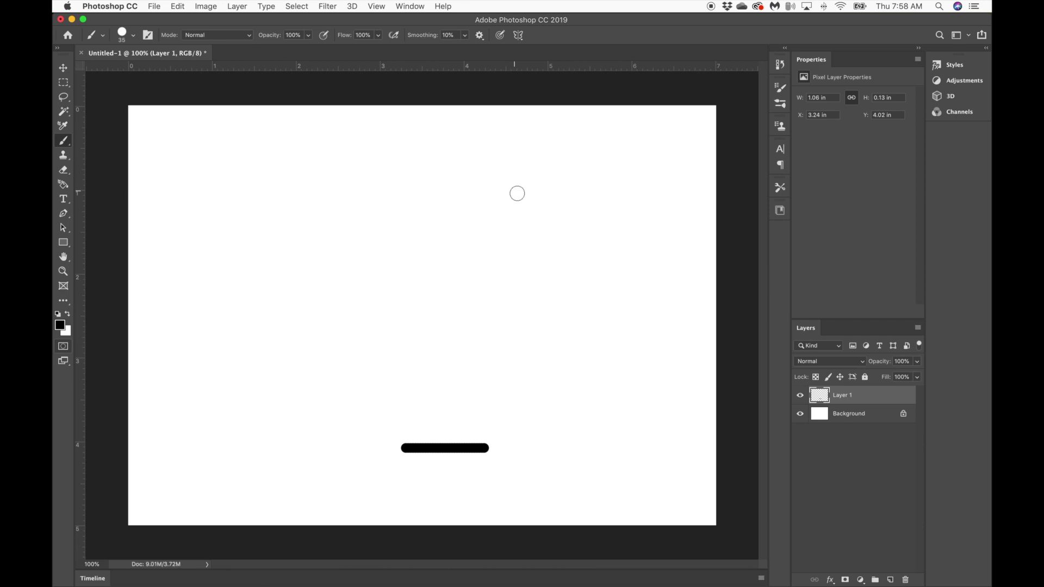
pyautogui.keyDown('shift'); pyautogui.click(513, 192); pyautogui.keyUp('shift')
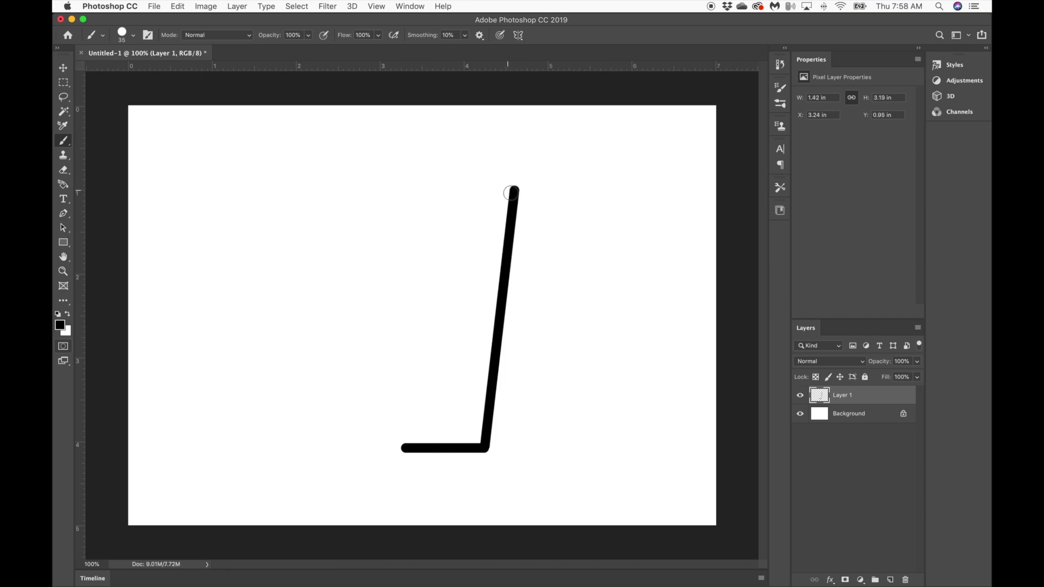
pyautogui.click(509, 189)
pyautogui.click(514, 192)
pyautogui.keyDown('shift'); pyautogui.click(475, 401); pyautogui.keyUp('shift')
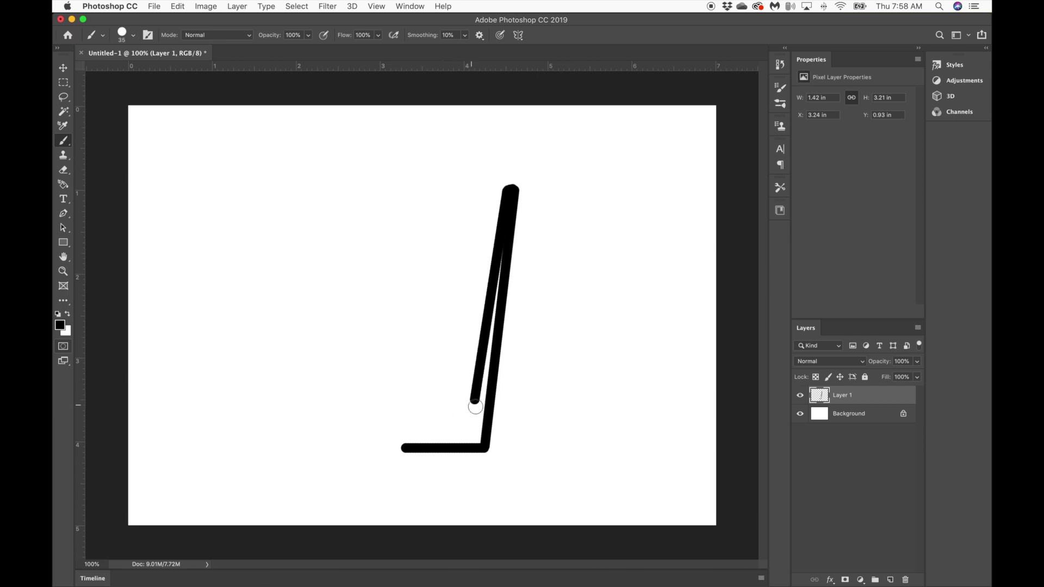
pyautogui.moveTo(469, 403); pyautogui.dragTo(405, 417)
pyautogui.keyDown('shift'); pyautogui.click(405, 447); pyautogui.keyUp('shift')
# - Fill the inside of the painted profile outline with black using the Paint Bucket
pyautogui.press('g')
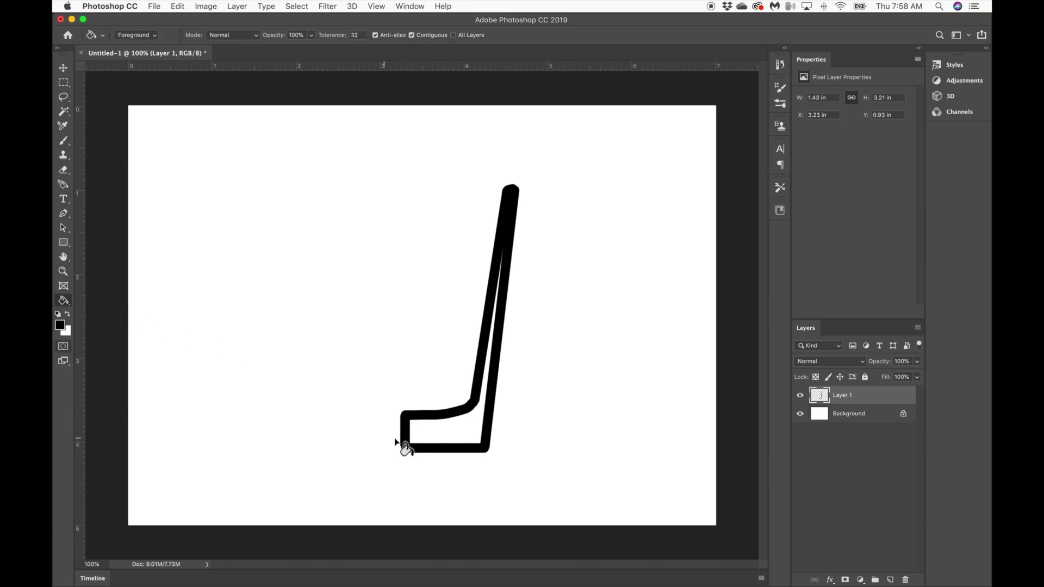
pyautogui.click(463, 432)
pyautogui.click(461, 432)
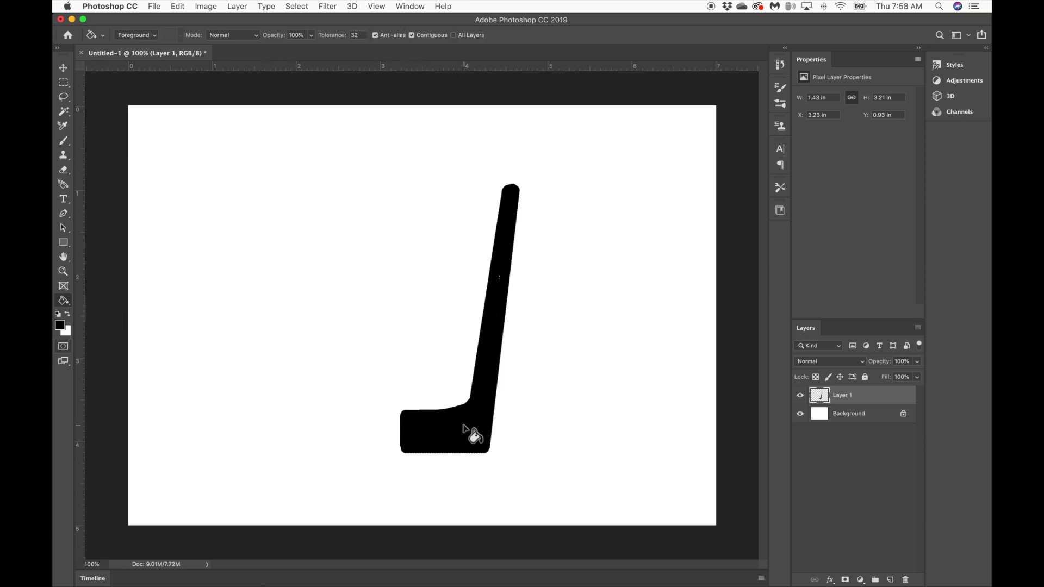
# - Trim the rounded left end and the bottom edge of the profile straight by deleting thin rectangular selections
pyautogui.press('m')
pyautogui.moveTo(393, 391); pyautogui.dragTo(400, 482)
pyautogui.press('Delete')
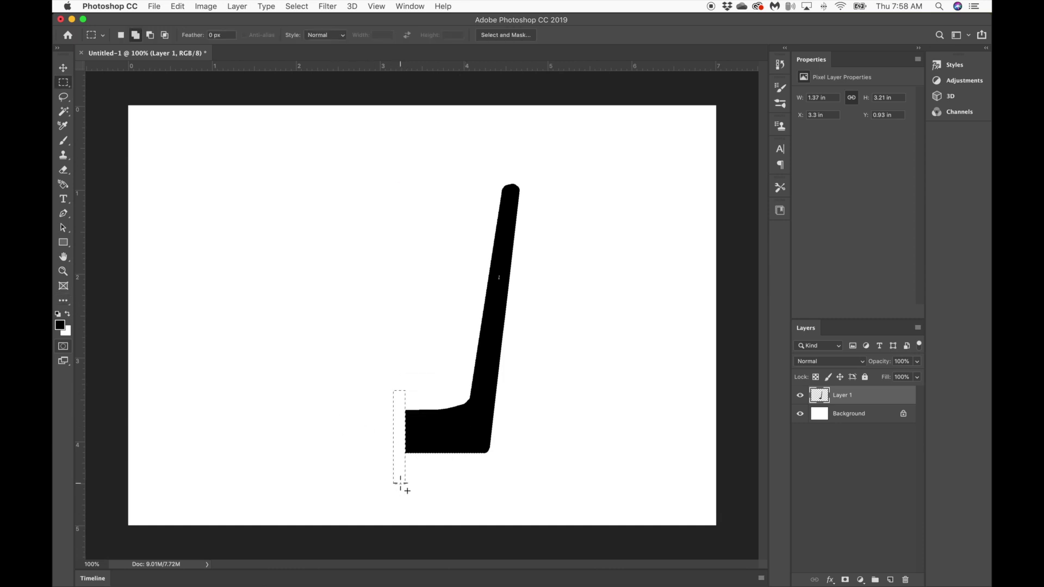
pyautogui.press('l')
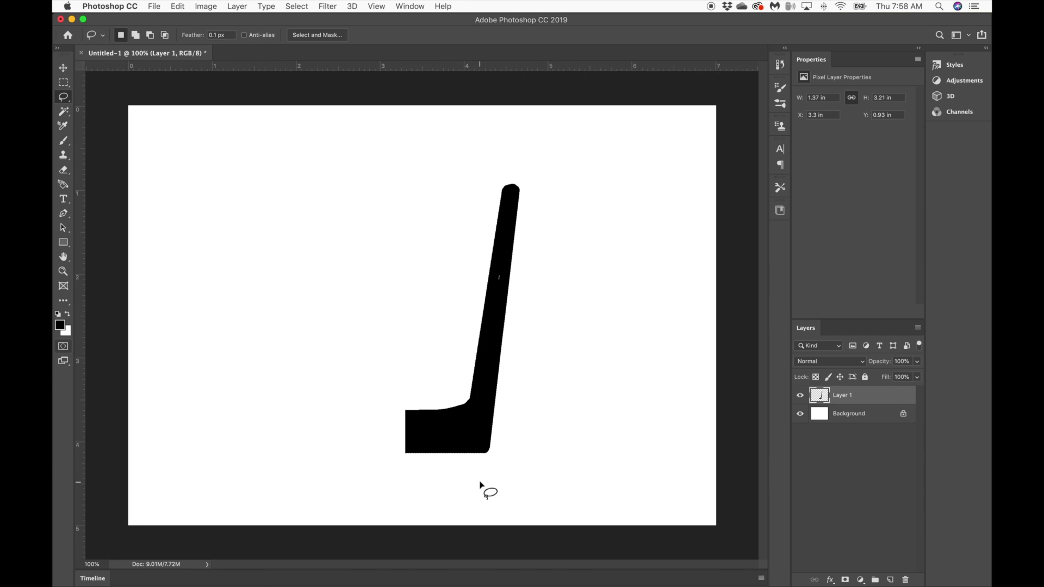
pyautogui.press('m')
pyautogui.moveTo(535, 481); pyautogui.dragTo(286, 452)
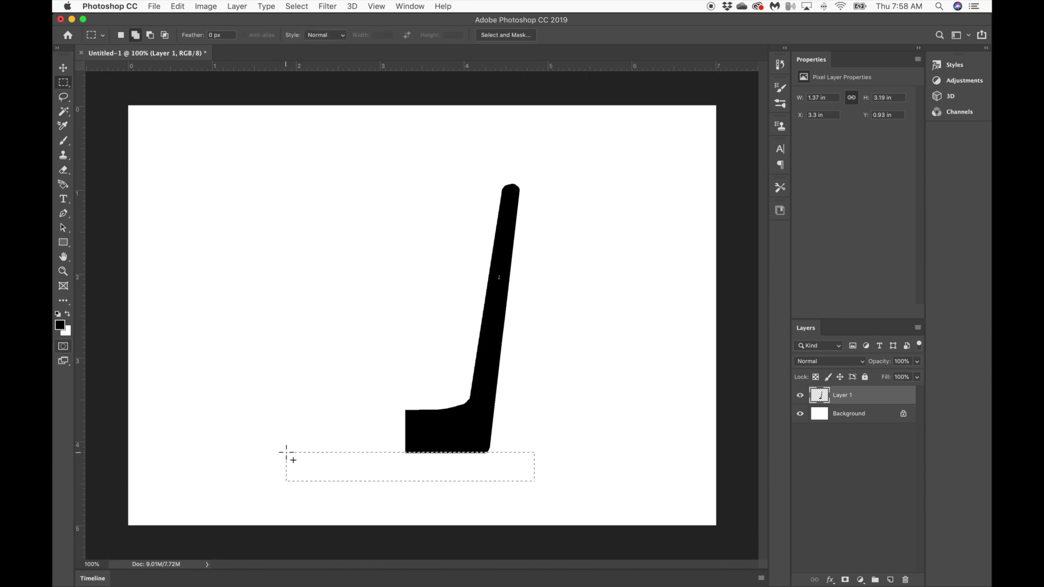
pyautogui.press('l')
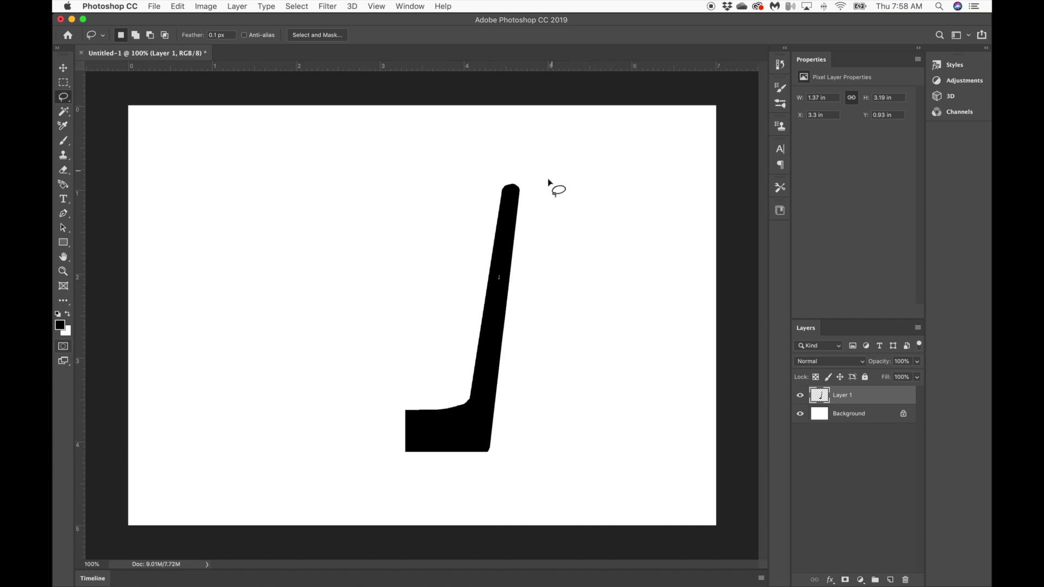
pyautogui.moveTo(521, 191)
pyautogui.mouseDown()
pyautogui.moveTo(580, 340)
pyautogui.moveTo(507, 452)
pyautogui.moveTo(487, 448)
pyautogui.mouseUp()
pyautogui.click(652, 447)
# - Duplicate the profile to the left at about X 0.75 in and shift the original right to about X 4.83 in
pyautogui.keyDown('alt'); pyautogui.keyDown('super'); pyautogui.moveTo(610, 335); pyautogui.dragTo(417, 334); pyautogui.keyUp('super'); pyautogui.keyUp('alt')
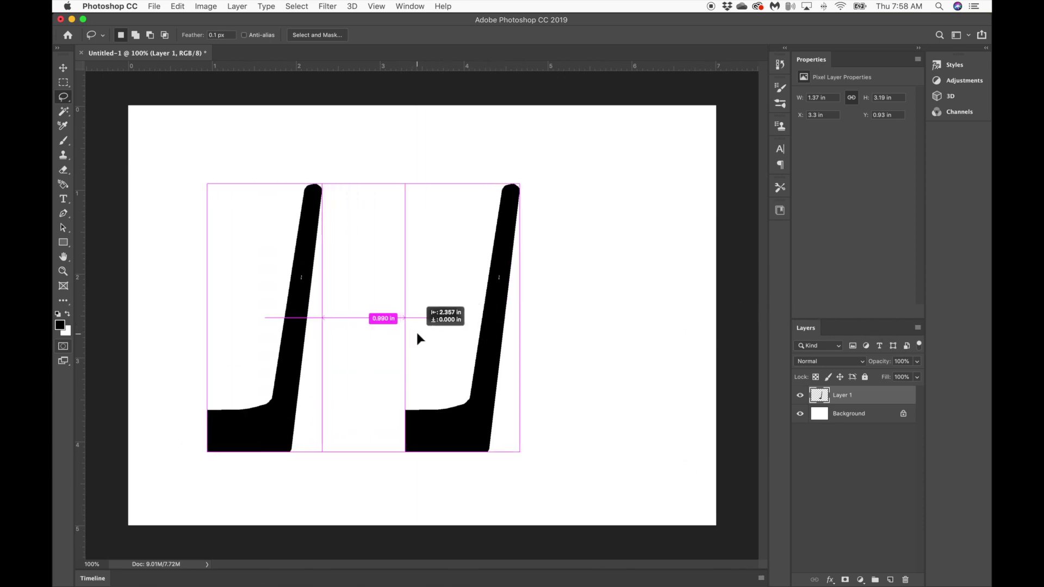
pyautogui.moveTo(479, 419)
pyautogui.keyDown('super'); pyautogui.mouseDown()
pyautogui.moveTo(560, 417)
pyautogui.moveTo(466, 424)
pyautogui.mouseUp(); pyautogui.keyUp('super')
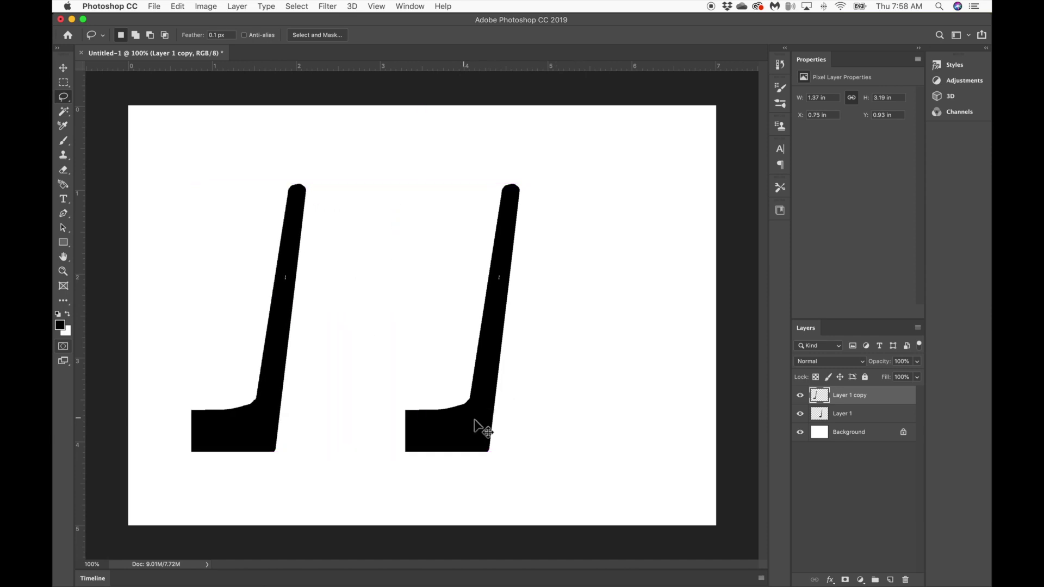
pyautogui.click(870, 415)
pyautogui.keyDown('super'); pyautogui.moveTo(555, 403); pyautogui.dragTo(611, 410); pyautogui.keyUp('super')
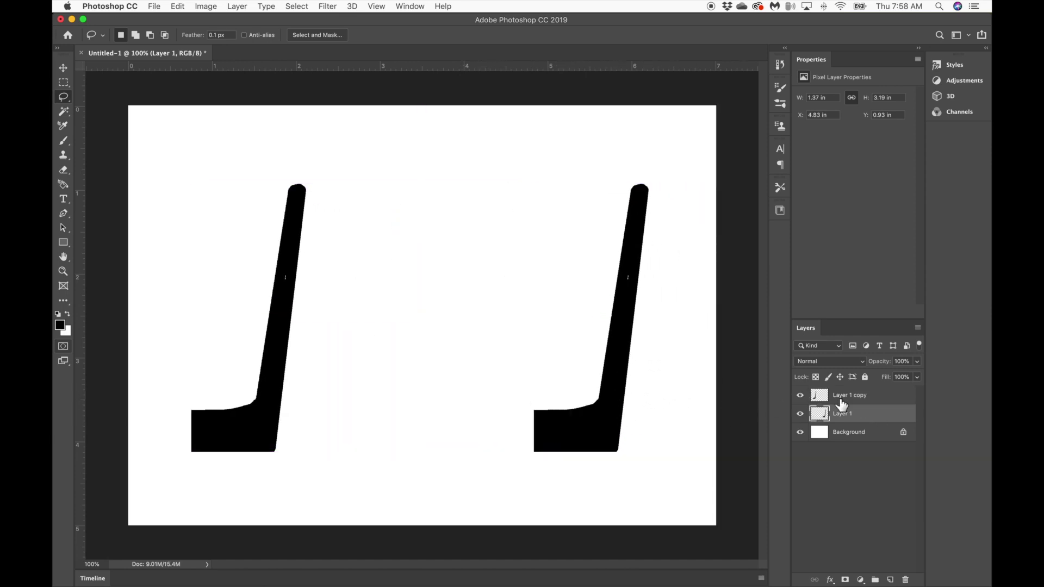
# - Flip the Layer 1 copy profile horizontally so that it mirrors the original
pyautogui.click(876, 396)
pyautogui.click(443, 6)
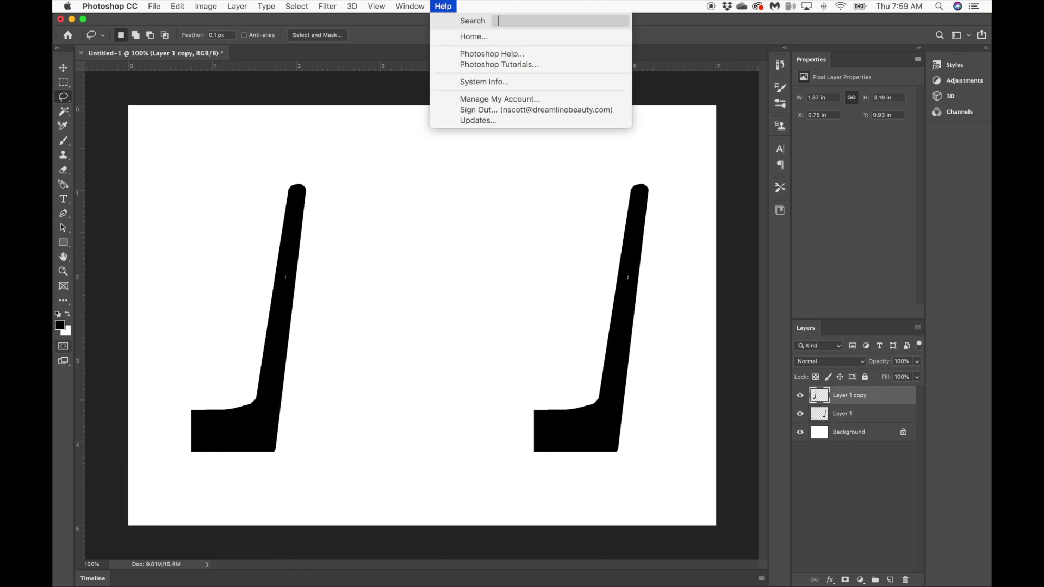
pyautogui.write('flip')
pyautogui.click(464, 8)
pyautogui.click(463, 7)
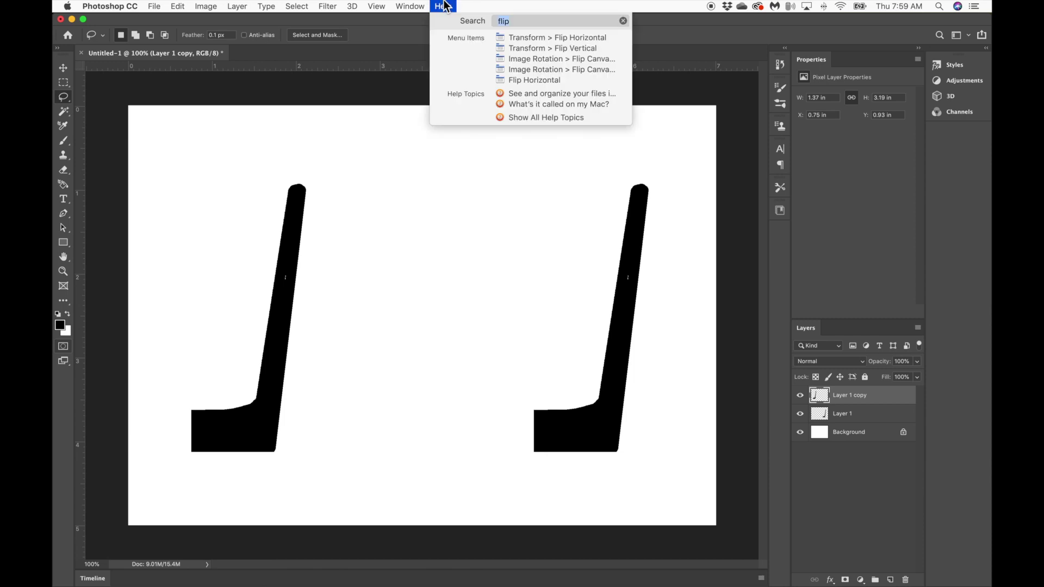
pyautogui.click(517, 37)
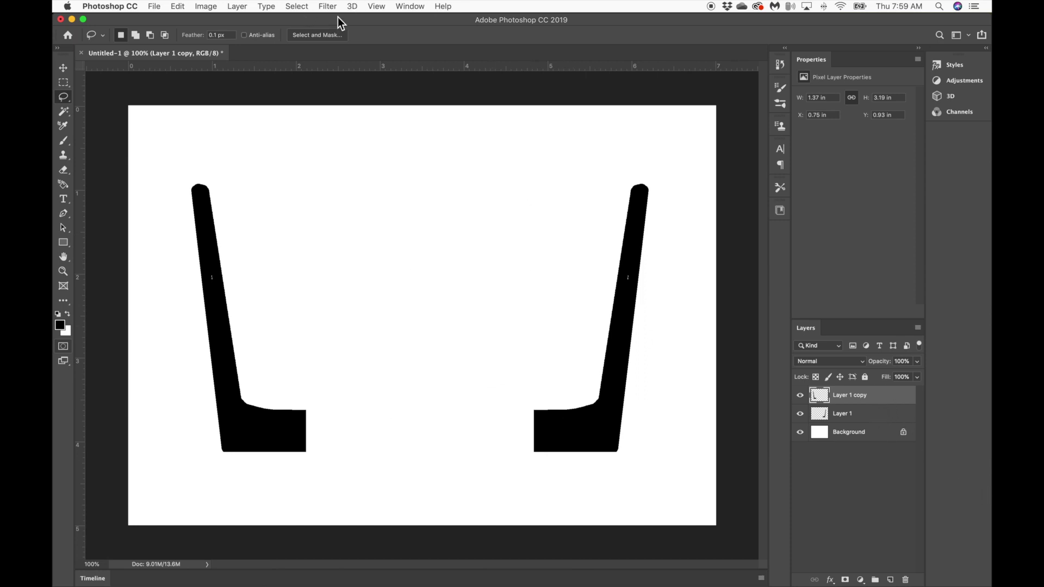
# - Create a new 3D extrusion from the Layer 1 copy profile and collapse the expanded 3D scene list
pyautogui.click(352, 6)
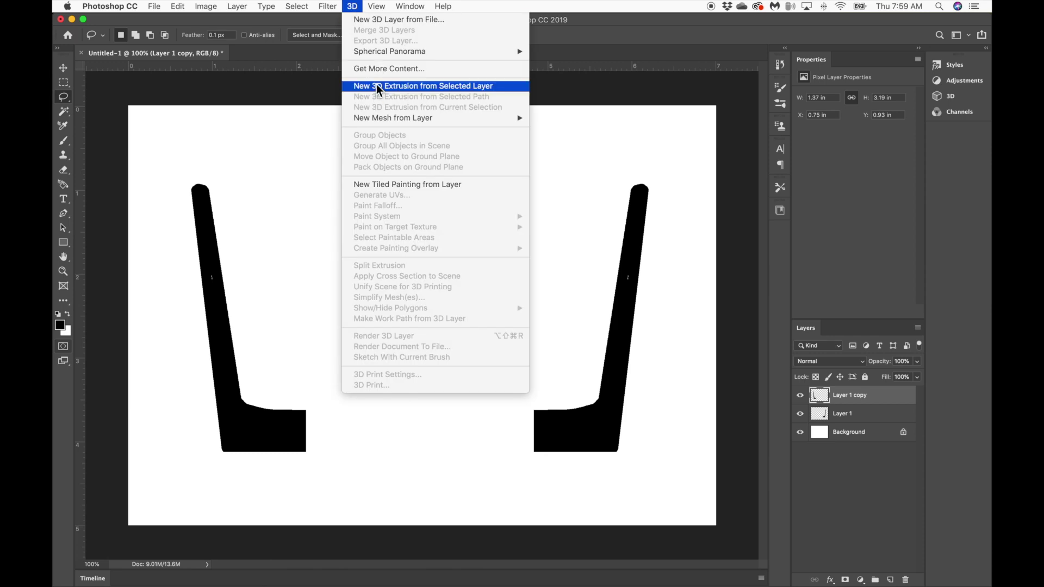
pyautogui.click(450, 87)
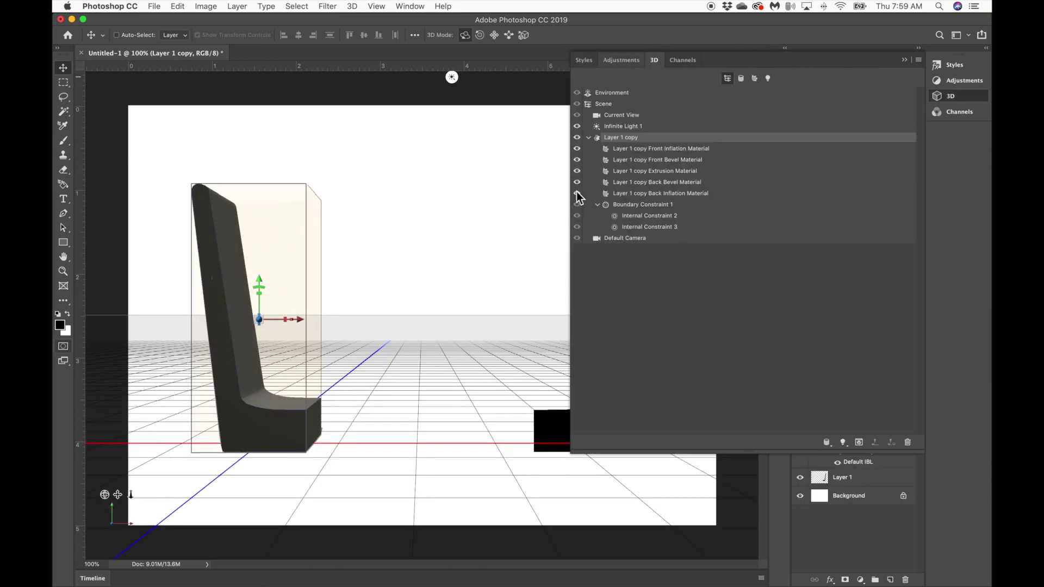
pyautogui.click(904, 58)
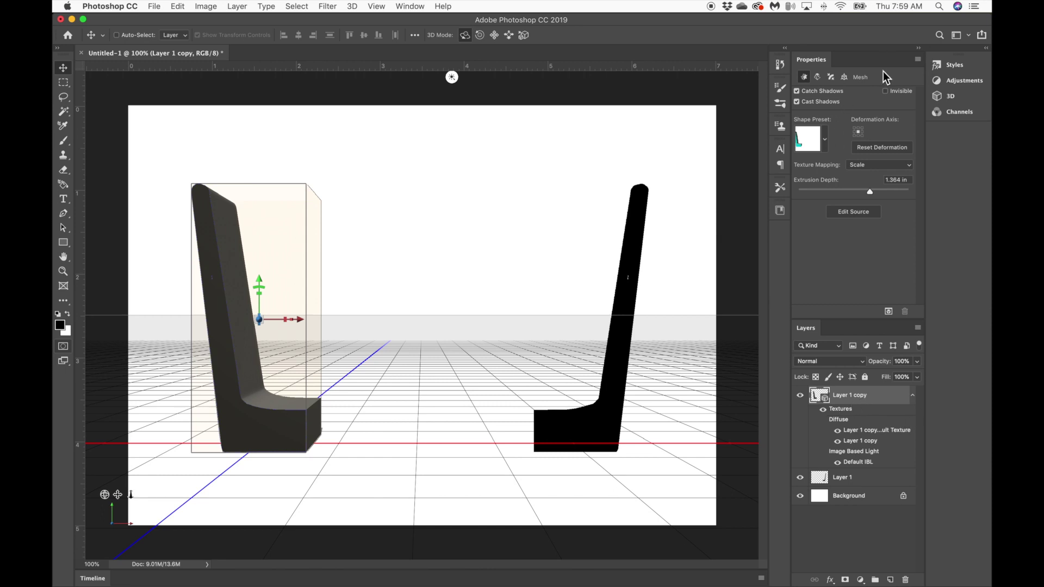
# - Apply the full-revolve shape preset to the extruded profile to form a round cup
pyautogui.click(824, 140)
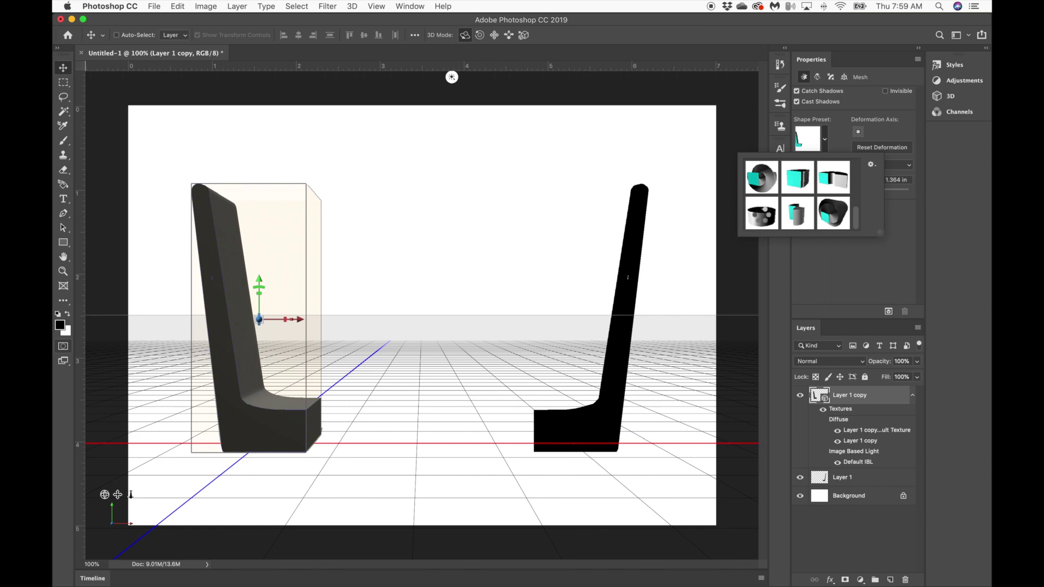
pyautogui.click(757, 217)
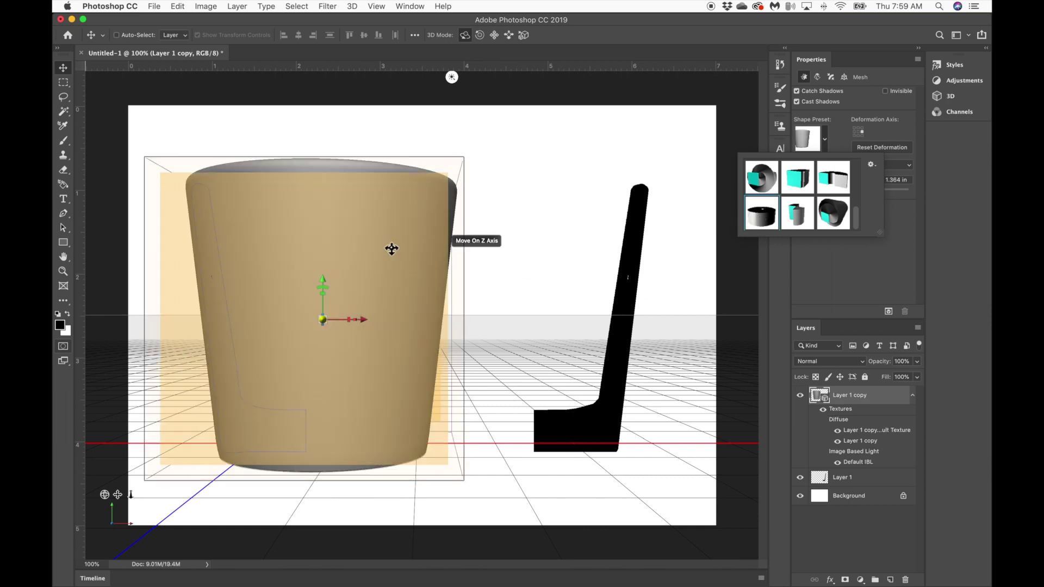
pyautogui.click(899, 247)
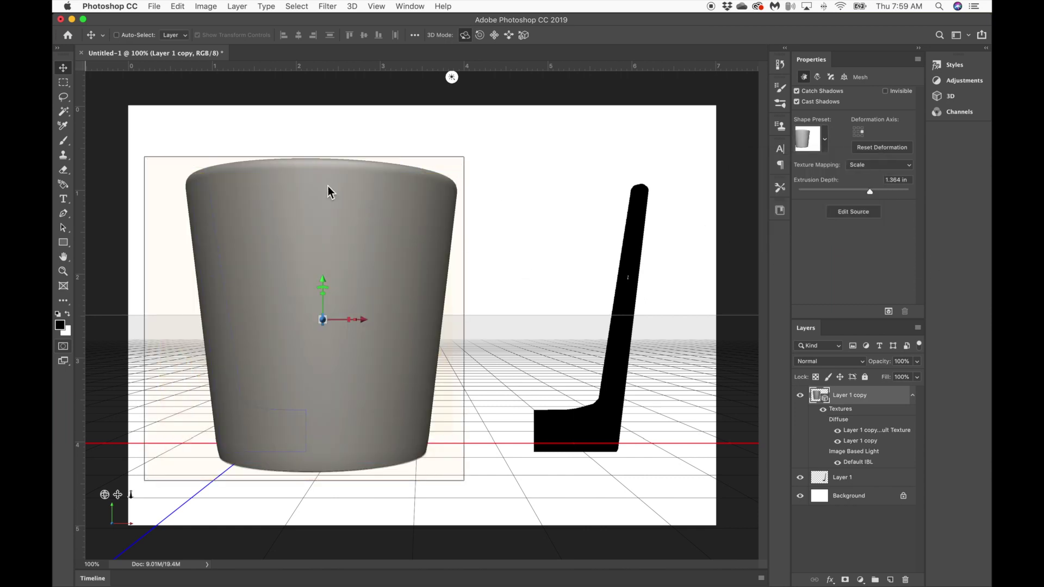
# - Tilt the 3D cup forward to look into its opening
pyautogui.moveTo(331, 158); pyautogui.dragTo(321, 221)
pyautogui.press('super+z')
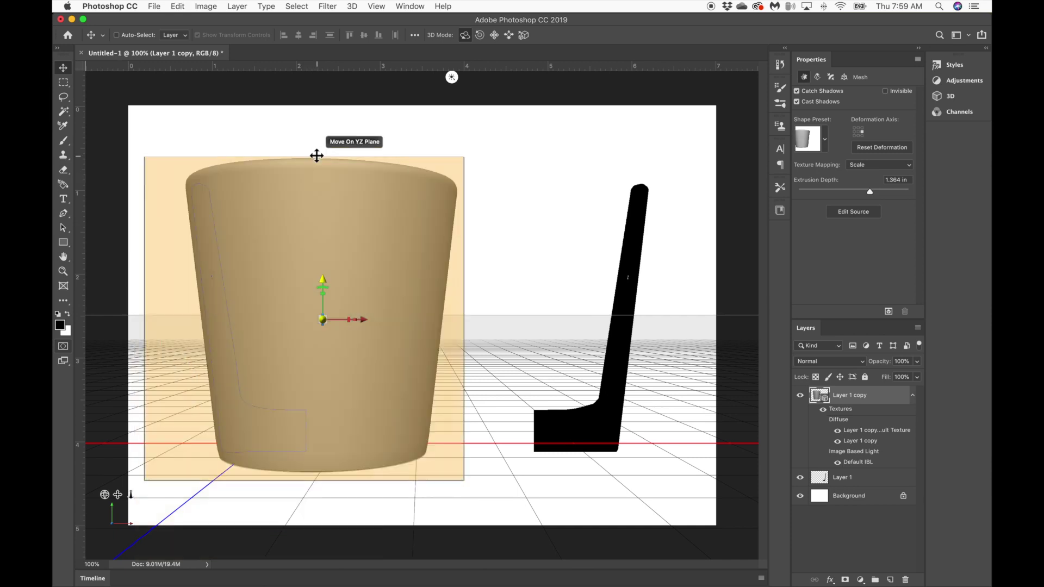
pyautogui.moveTo(316, 158); pyautogui.dragTo(275, 447)
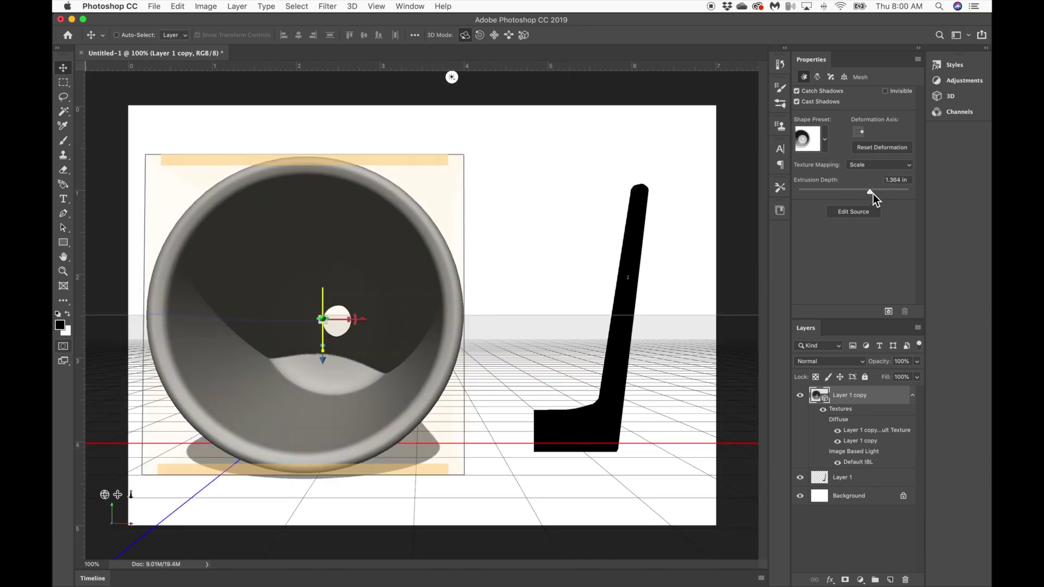
# - Try an extrusion depth of 0 in on the tilted cup, and undo both that change and the tilt
pyautogui.click(888, 191)
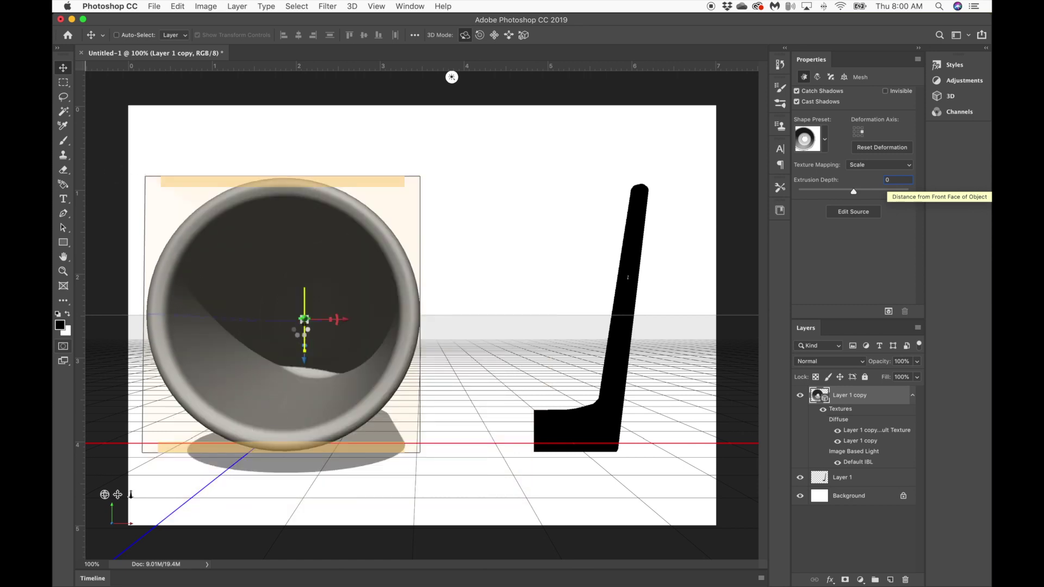
pyautogui.press('Return')
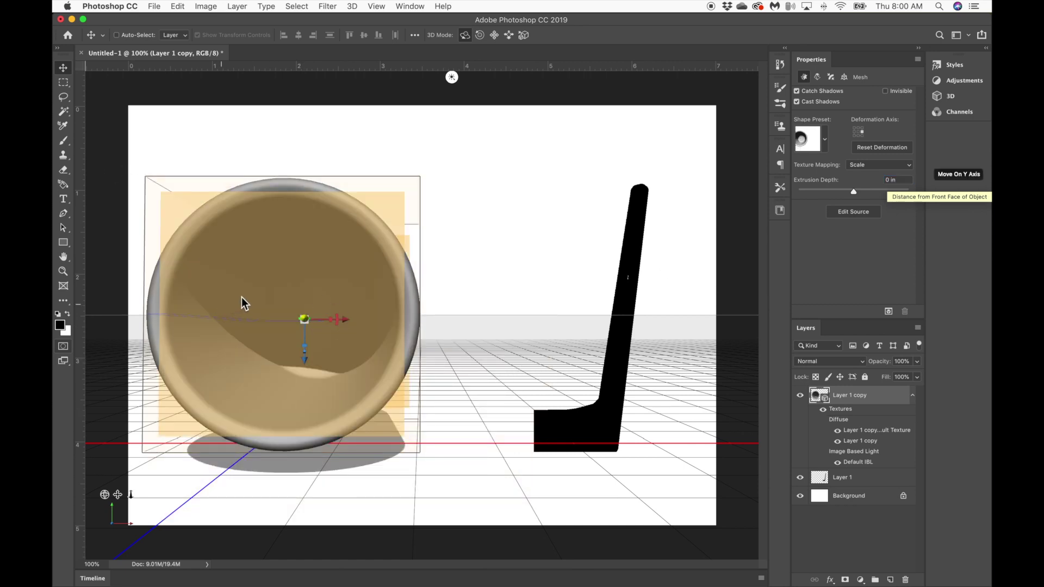
pyautogui.press('super+z')
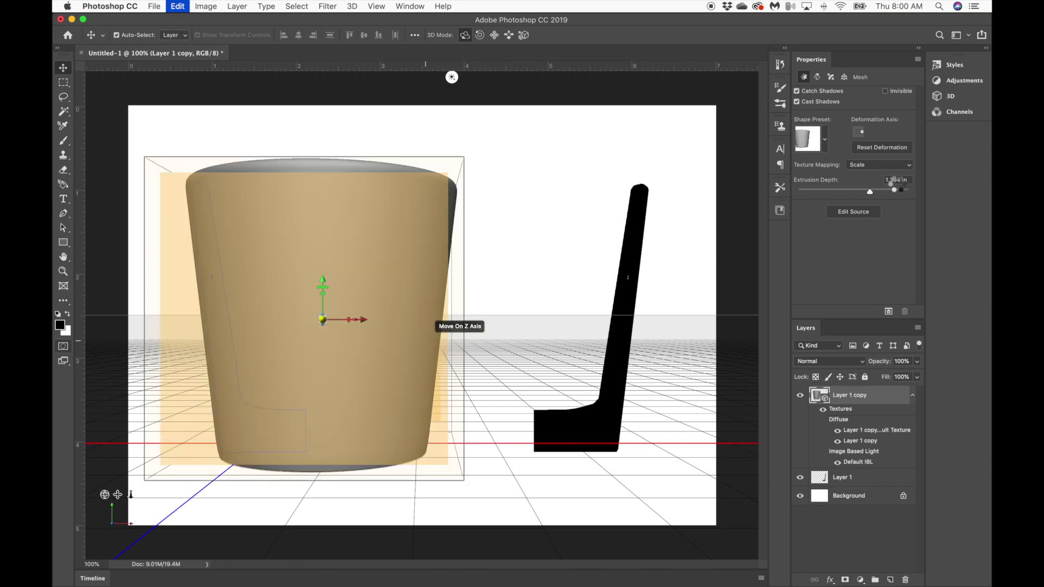
pyautogui.press('super+shift+z')
pyautogui.press('super+shift+z')
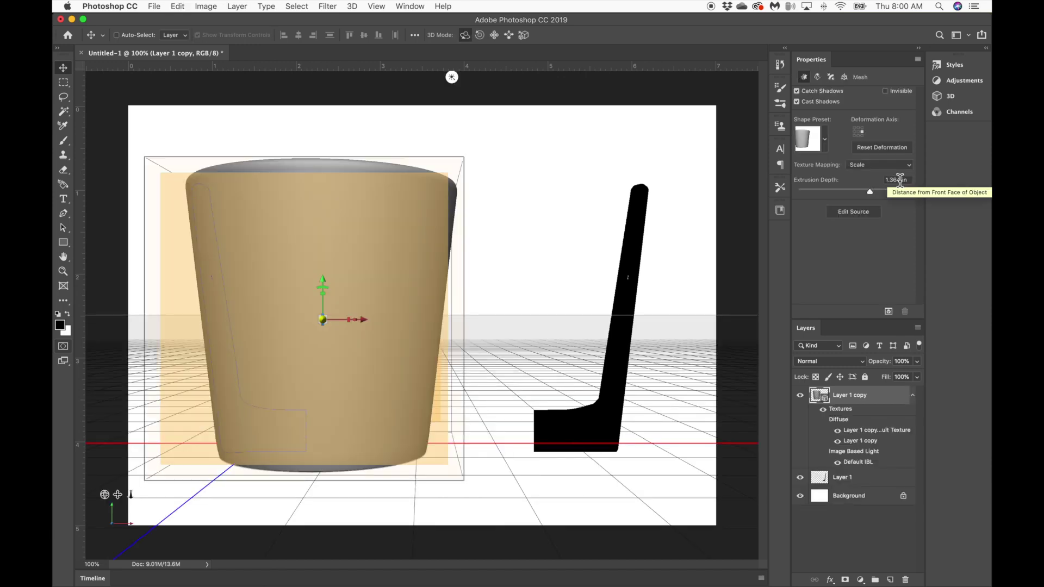
# - Set the extrusion depth of the Layer 1 copy cup to 0 in
pyautogui.click(900, 179)
pyautogui.press('super+a')
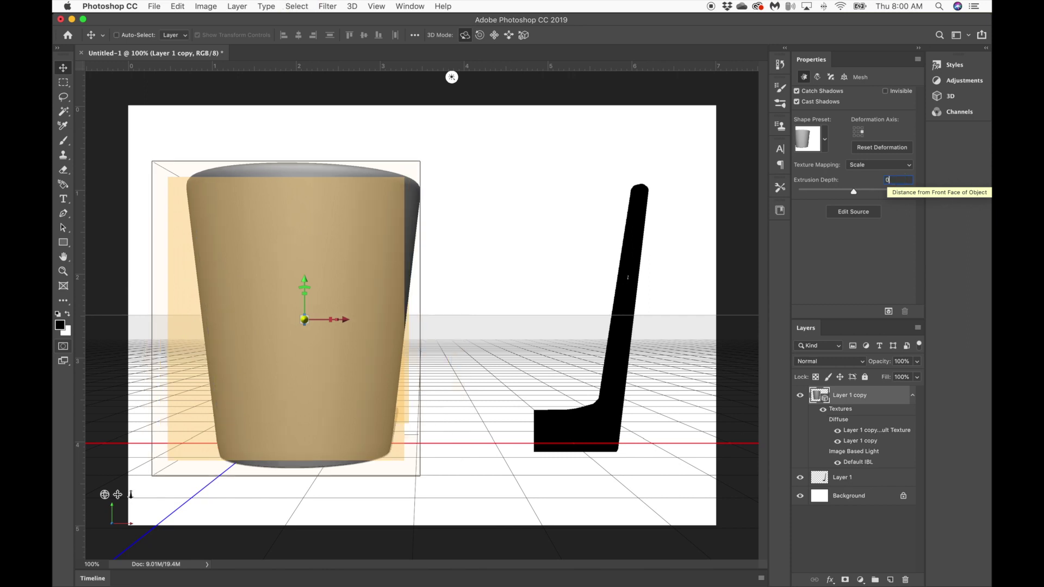
pyautogui.press('Return')
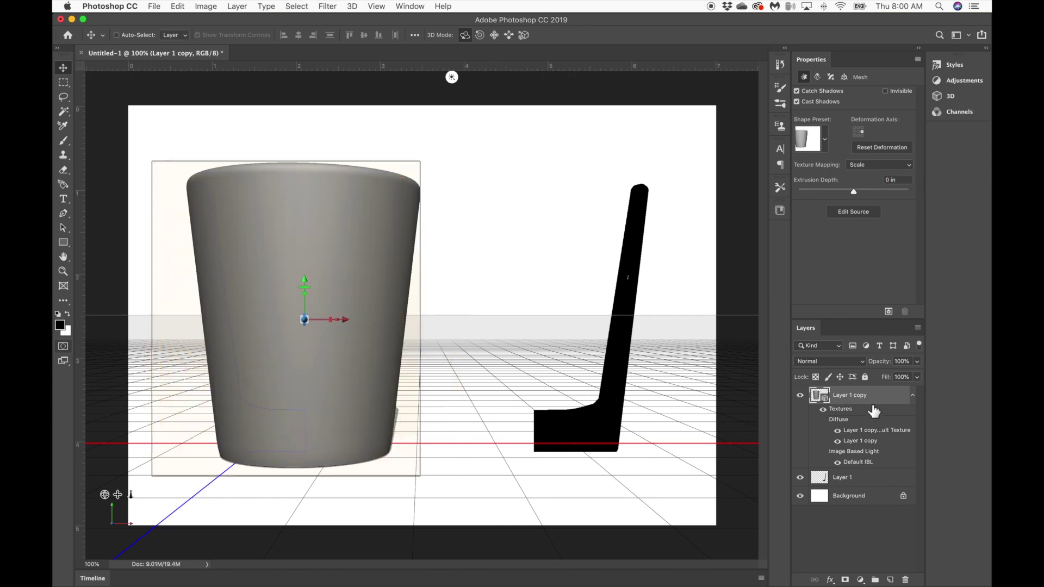
# - Create a new 3D extrusion from the Layer 1 profile and collapse the expanded 3D scene list
pyautogui.click(881, 476)
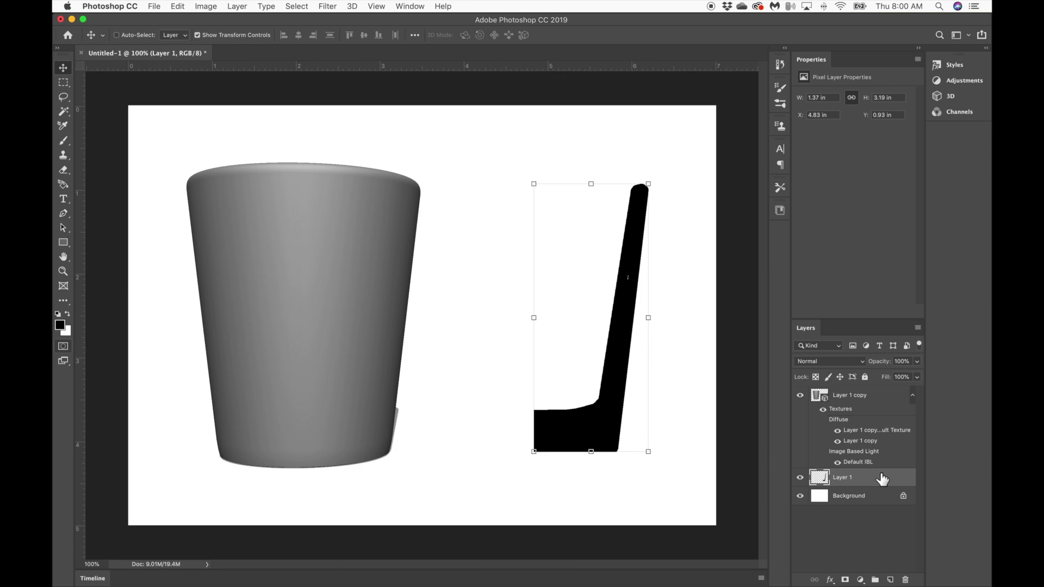
pyautogui.click(358, 6)
pyautogui.click(362, 86)
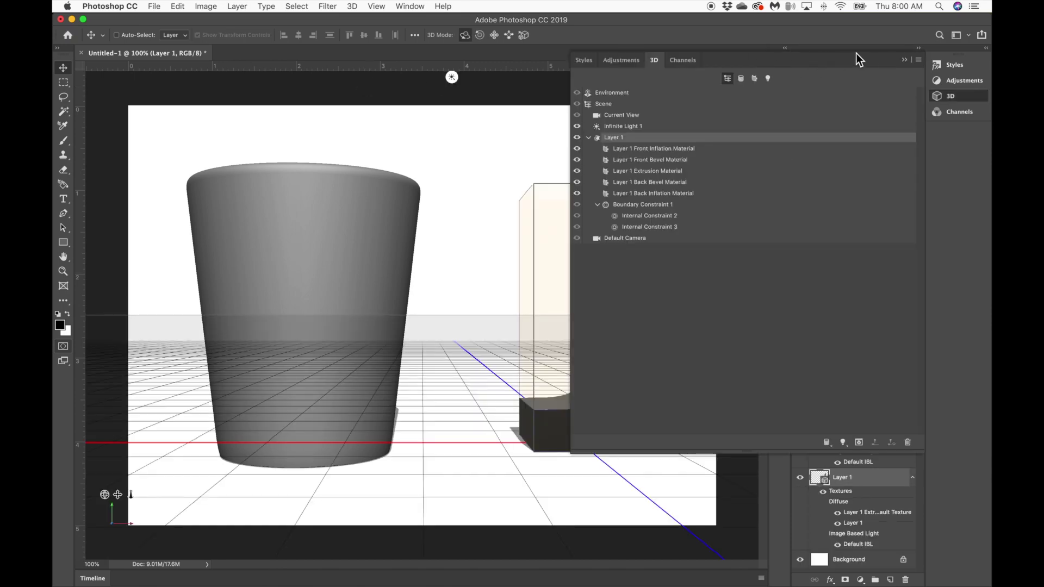
pyautogui.click(903, 64)
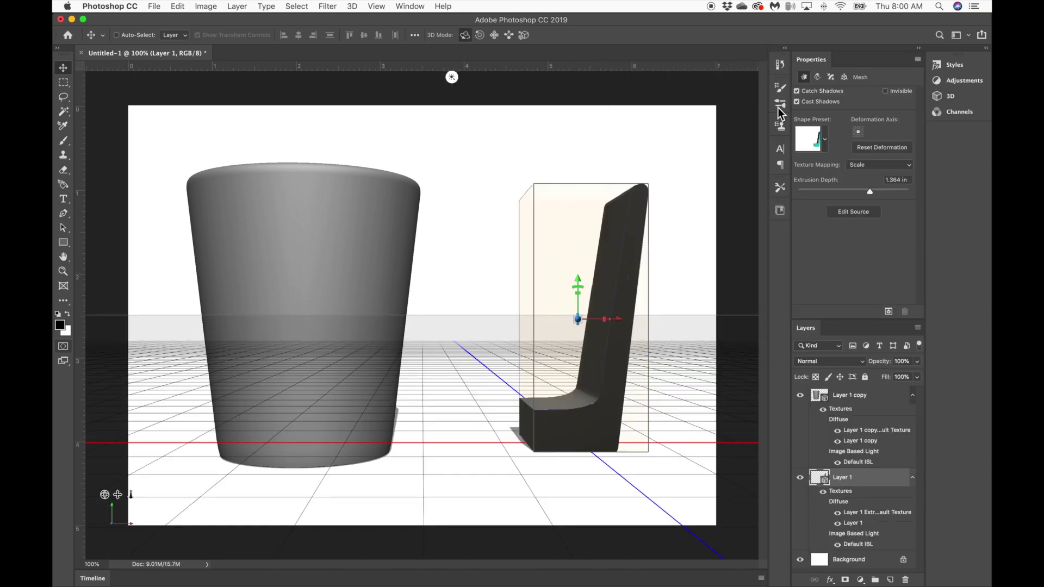
# - Revolve the Layer 1 extrusion about its left edge with the full-revolve shape preset, and place the resulting cup beside the first along the X axis
pyautogui.click(822, 138)
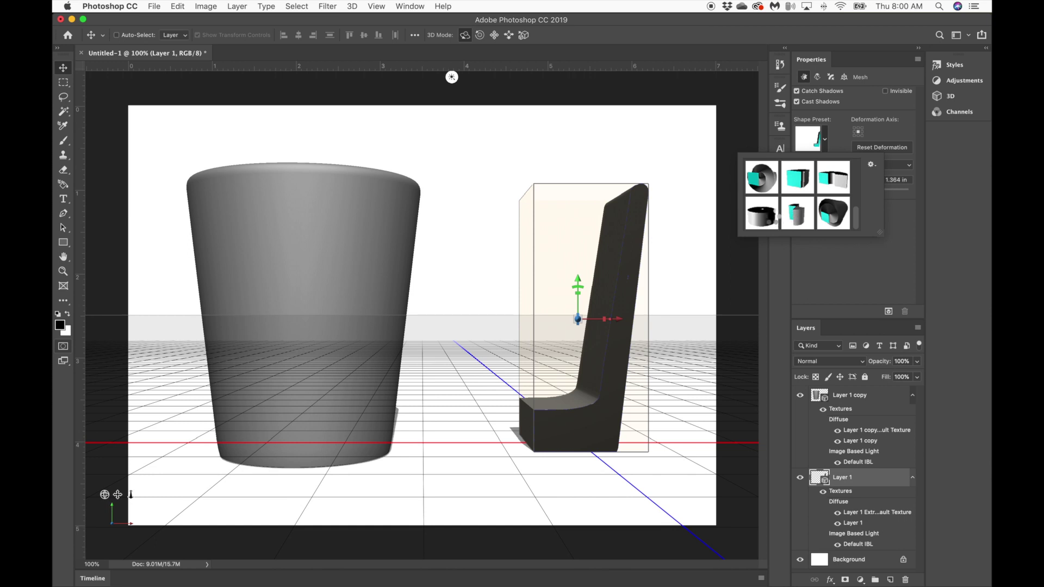
pyautogui.click(773, 220)
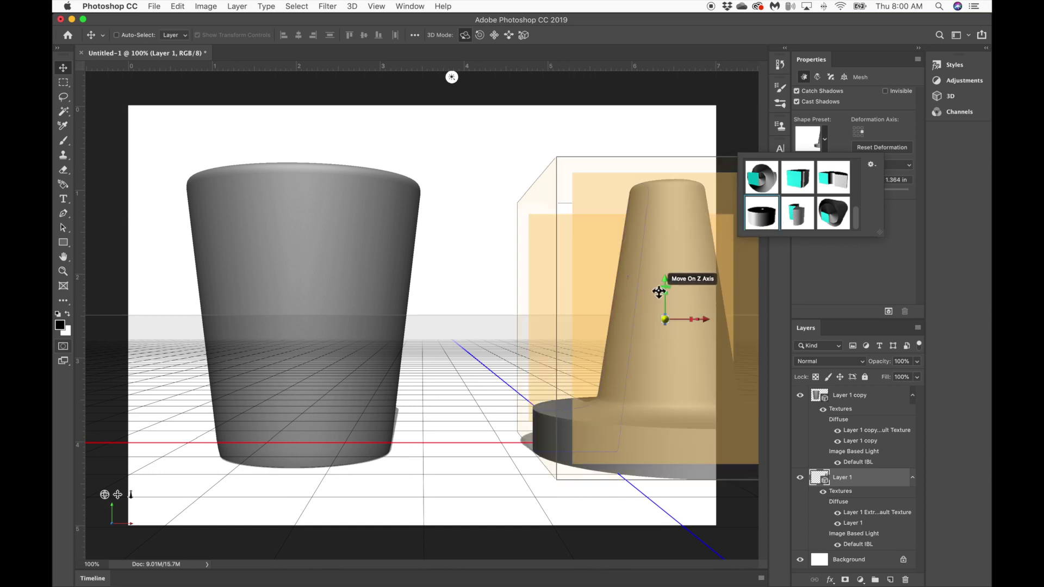
pyautogui.click(706, 319)
pyautogui.moveTo(705, 319); pyautogui.dragTo(592, 319)
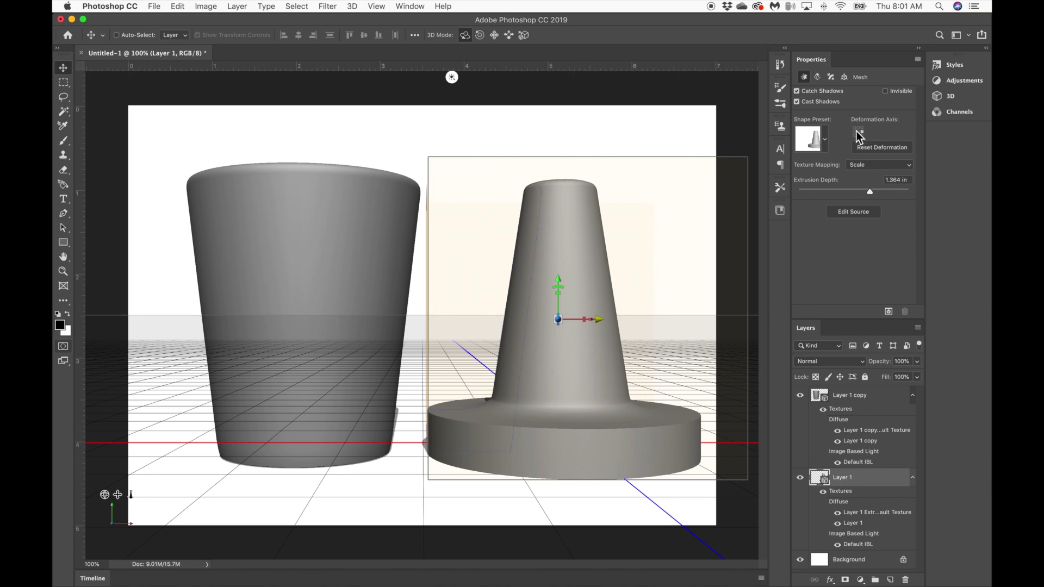
pyautogui.click(853, 131)
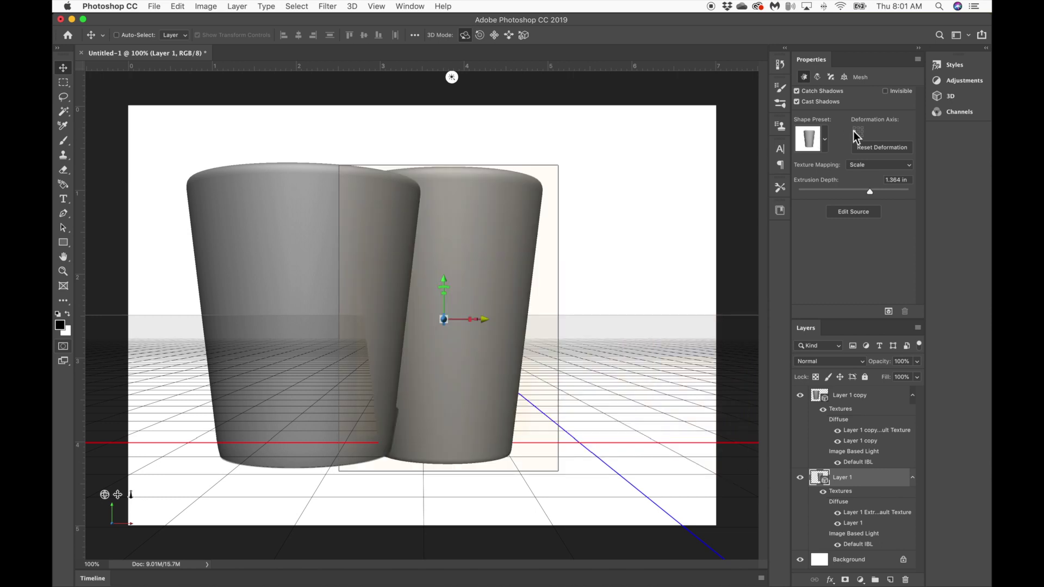
pyautogui.moveTo(491, 321); pyautogui.dragTo(628, 323)
# - Set the extrusion depth of the Layer 1 cup to 0 in
pyautogui.click(907, 181)
pyautogui.write('0')
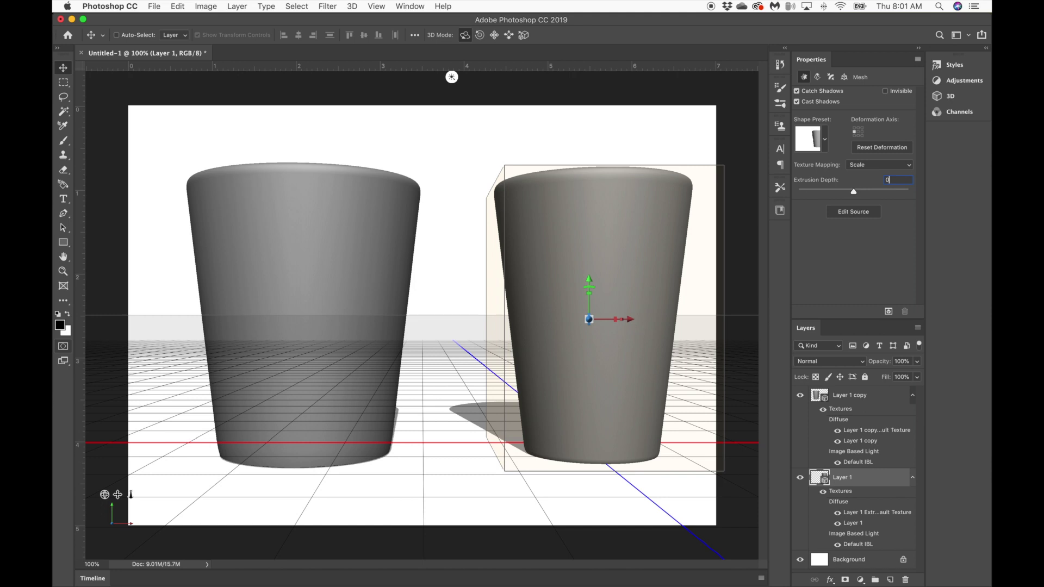
pyautogui.press('Return')
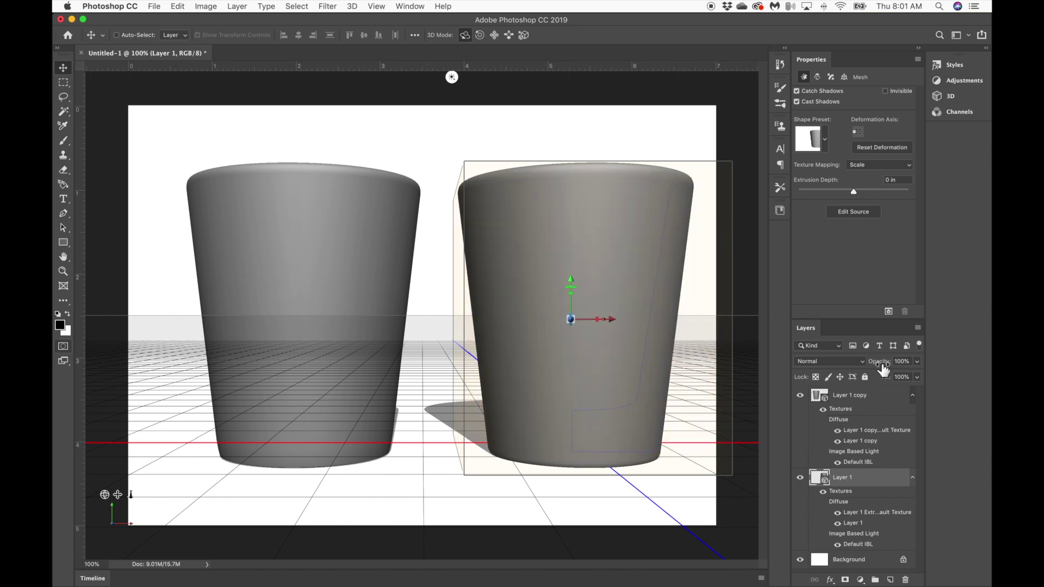
# - Export the Layer 1 copy cup as a Wavefront OBJ 3D model named Untitled-1.obj on the Desktop
pyautogui.click(882, 403)
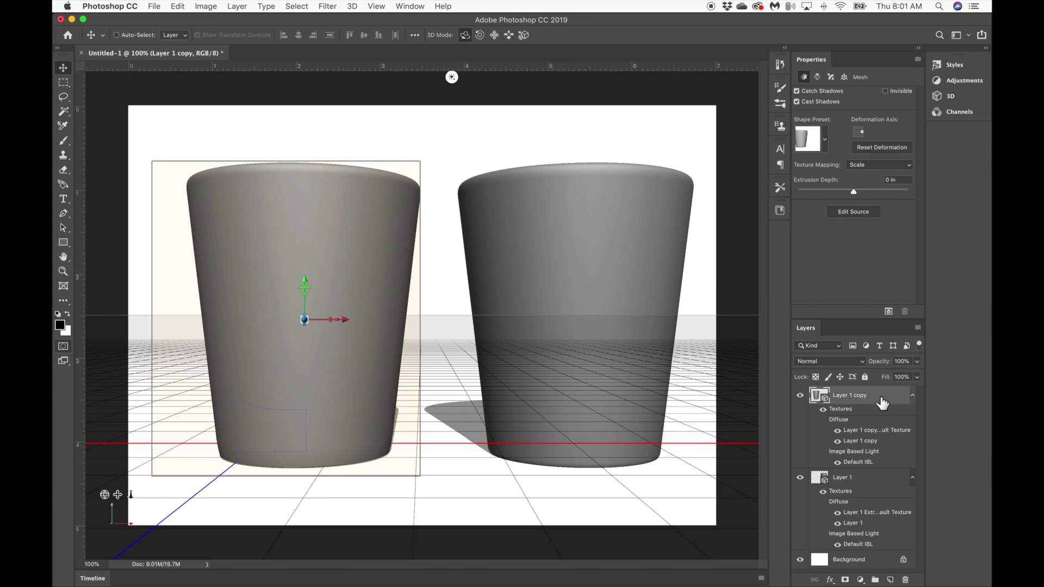
pyautogui.click(353, 6)
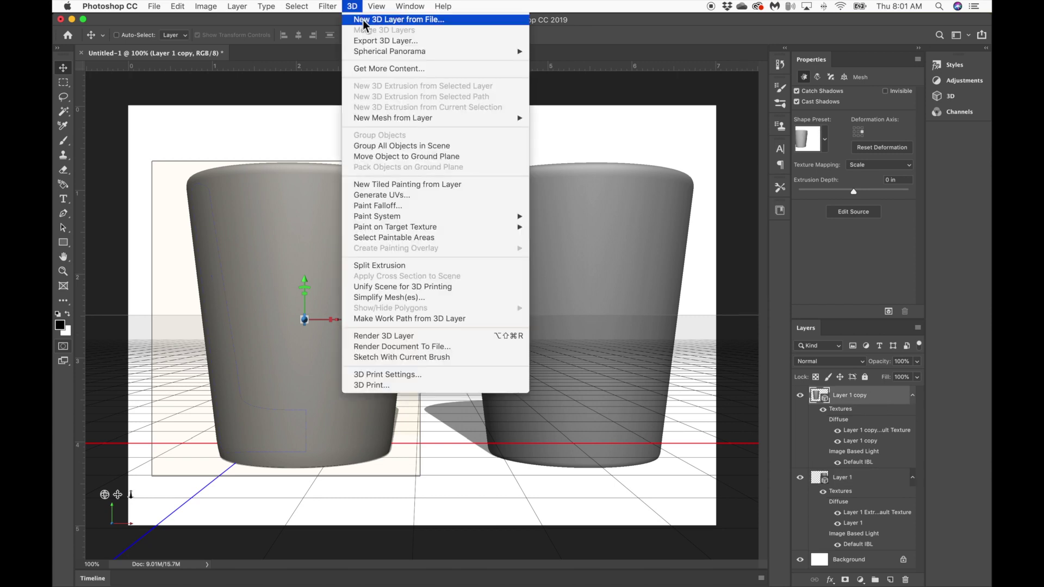
pyautogui.click(364, 41)
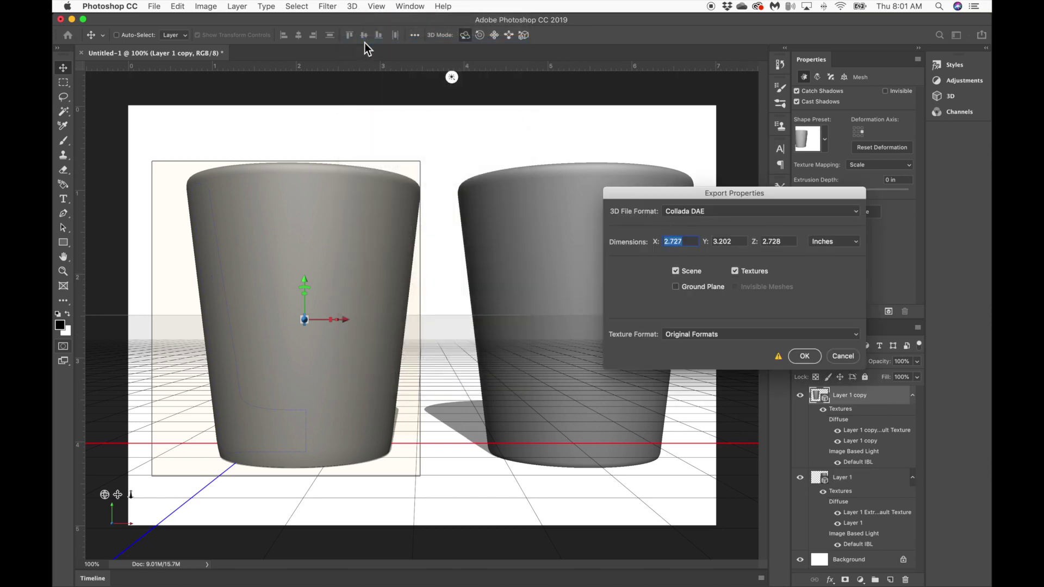
pyautogui.click(729, 210)
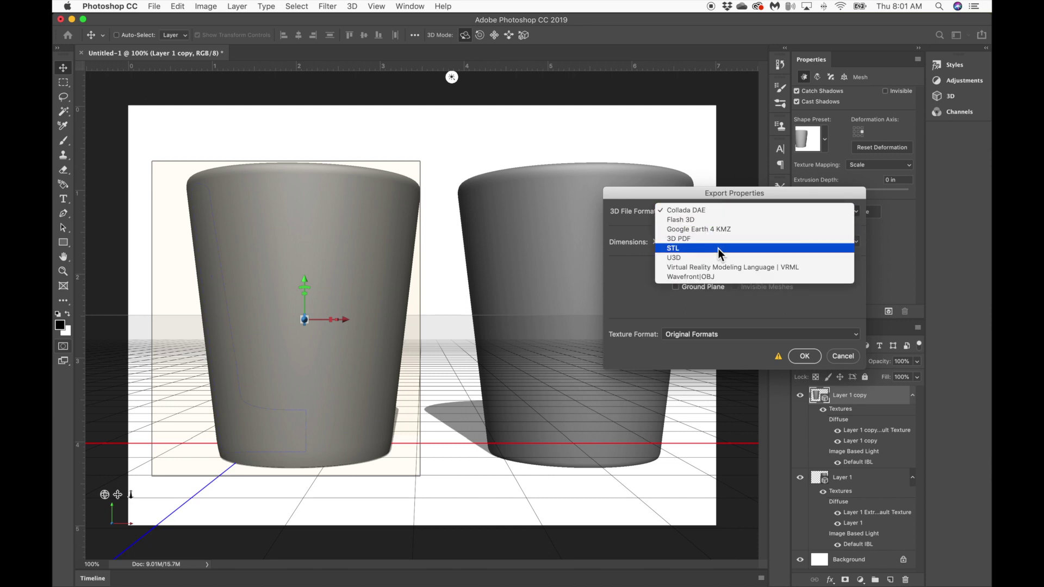
pyautogui.click(720, 279)
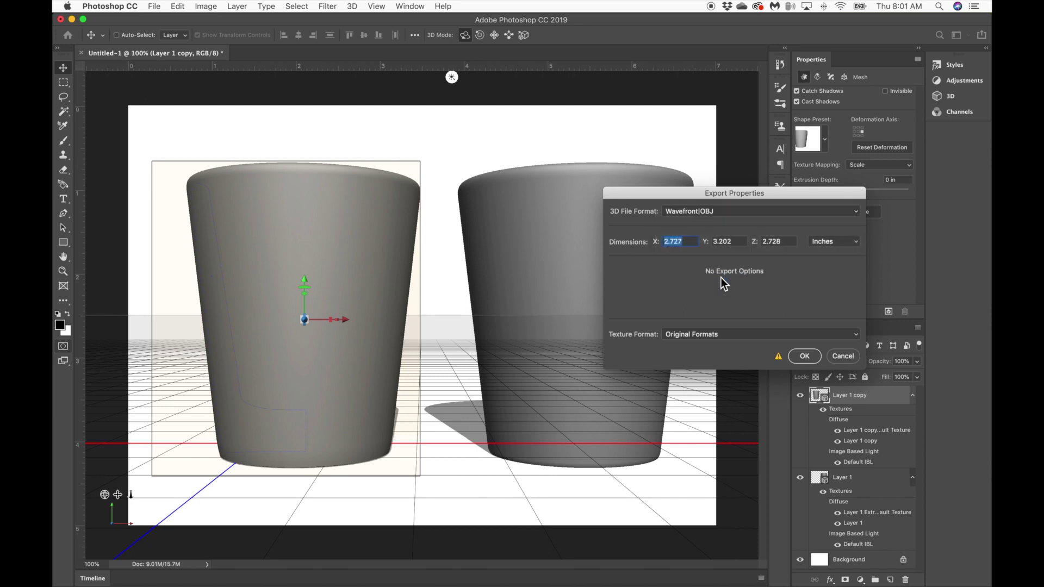
pyautogui.click(805, 356)
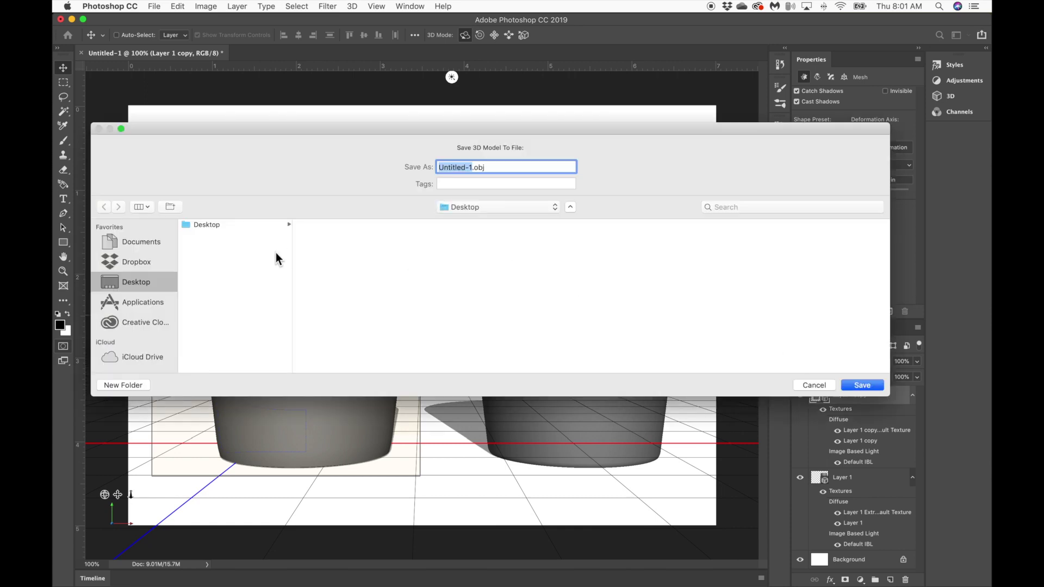
pyautogui.press('Return')
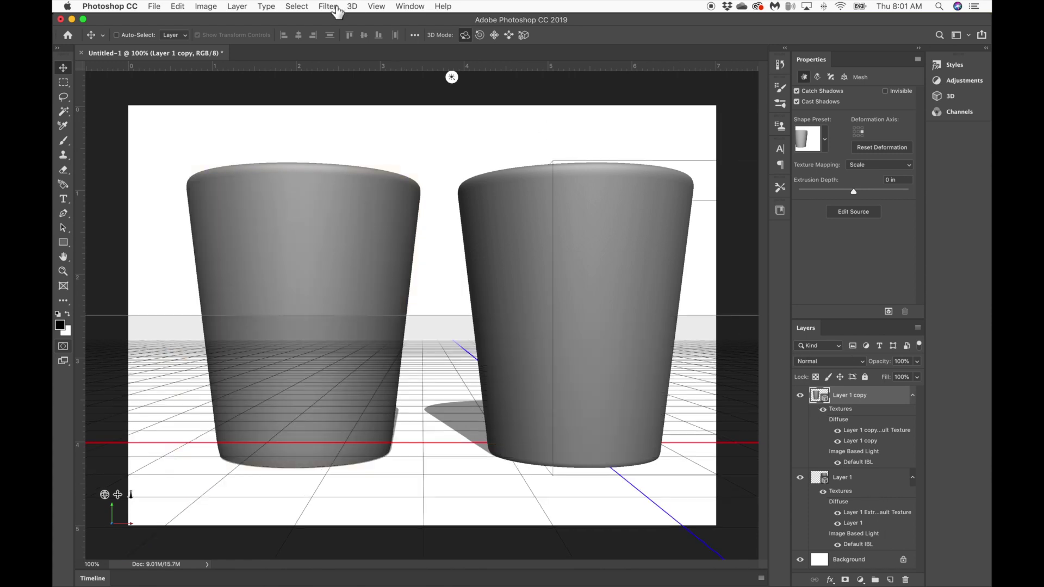
# - Export the Layer 1 cup as a Wavefront OBJ 3D model named Untitled-2.obj on the Desktop
pyautogui.click(848, 478)
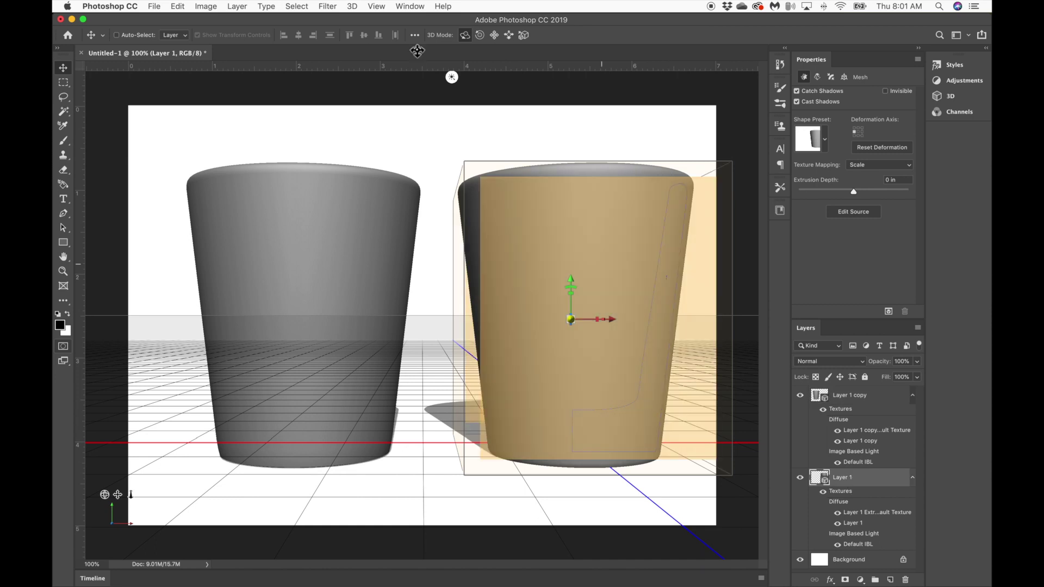
pyautogui.click(352, 6)
pyautogui.click(369, 40)
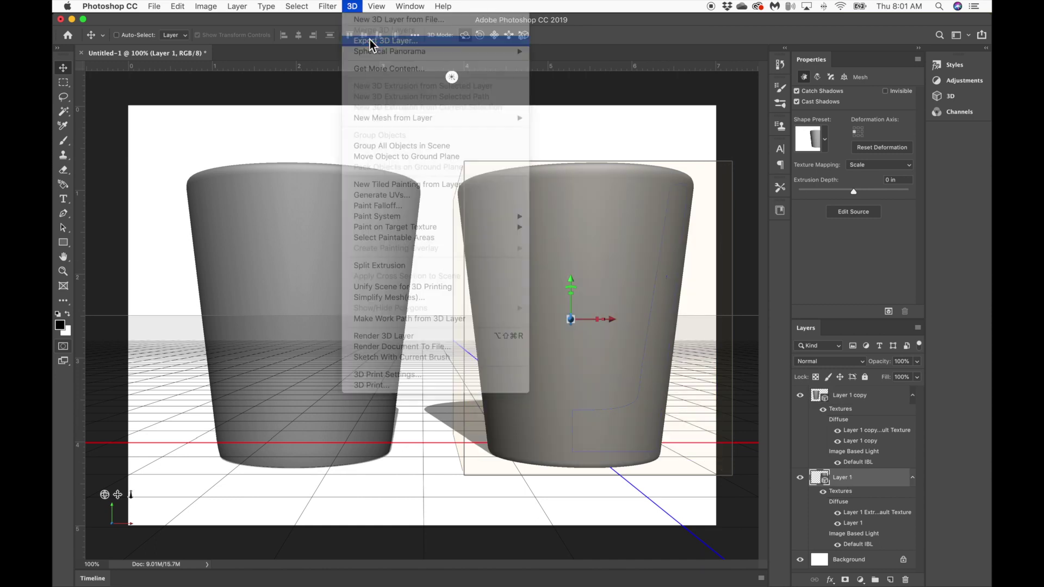
pyautogui.click(706, 215)
pyautogui.click(713, 280)
pyautogui.press('Return')
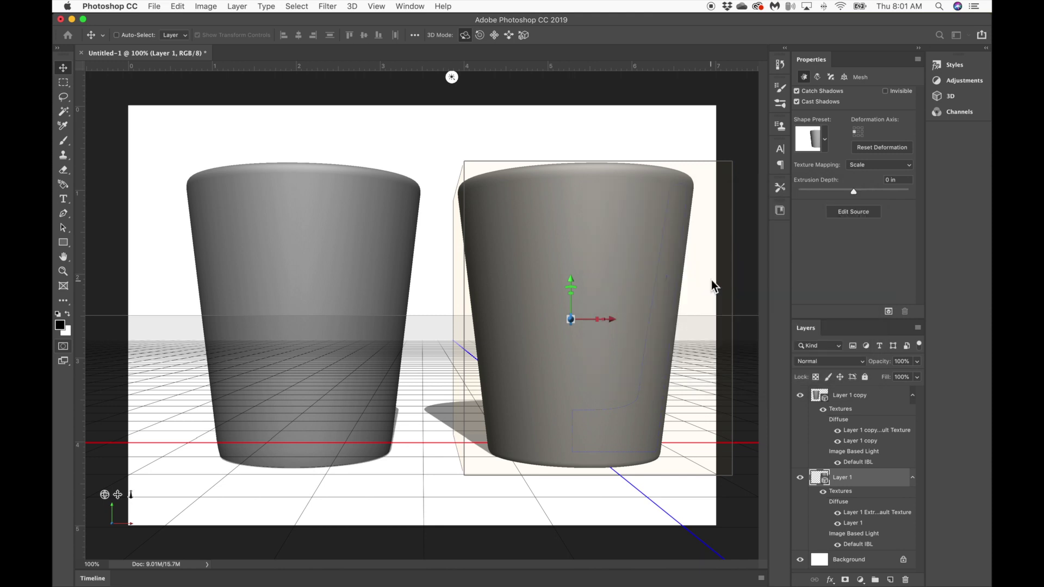
pyautogui.press('Right')
pyautogui.press('BackSpace')
pyautogui.write('2')
pyautogui.press('Return')
# - Minimize Photoshop, switch to Adobe Dimension and create a new document
pyautogui.click(71, 19)
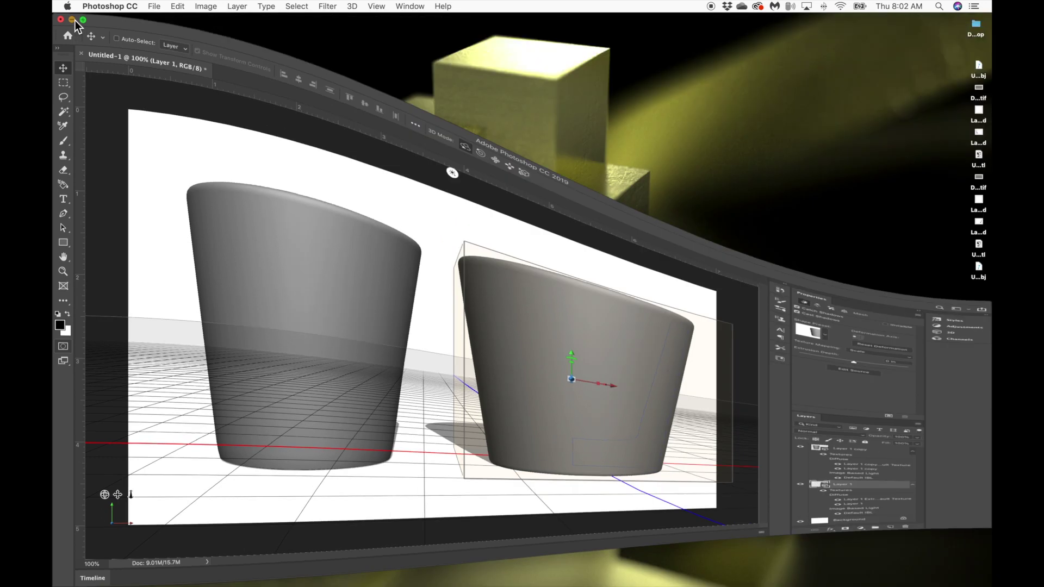
pyautogui.click(979, 363)
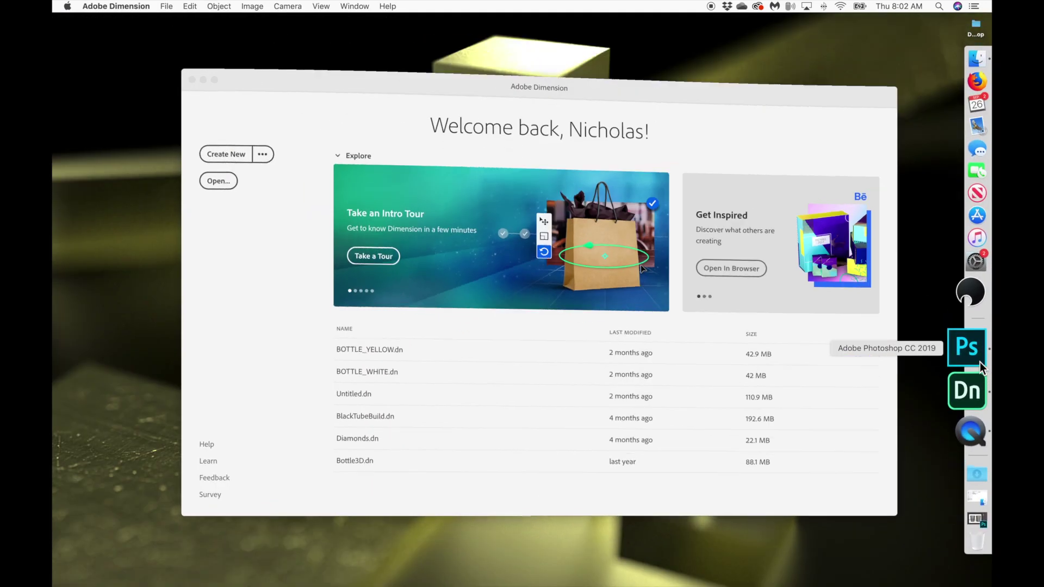
pyautogui.click(322, 91)
pyautogui.click(238, 156)
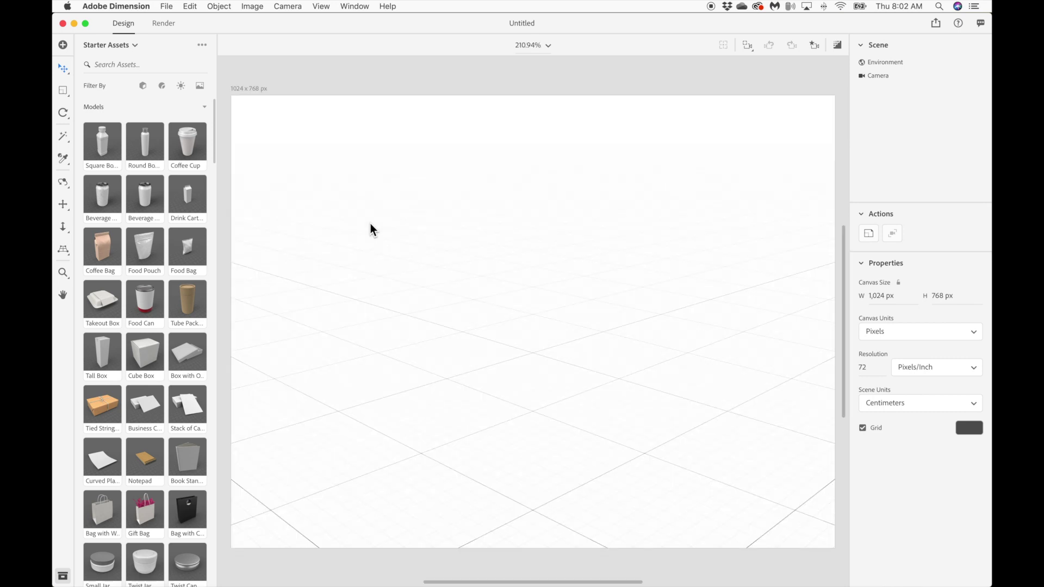
# - Import the exported cup models Untitled-1.obj and Untitled-2.obj from the Desktop into the scene
pyautogui.press('super+shift+i')
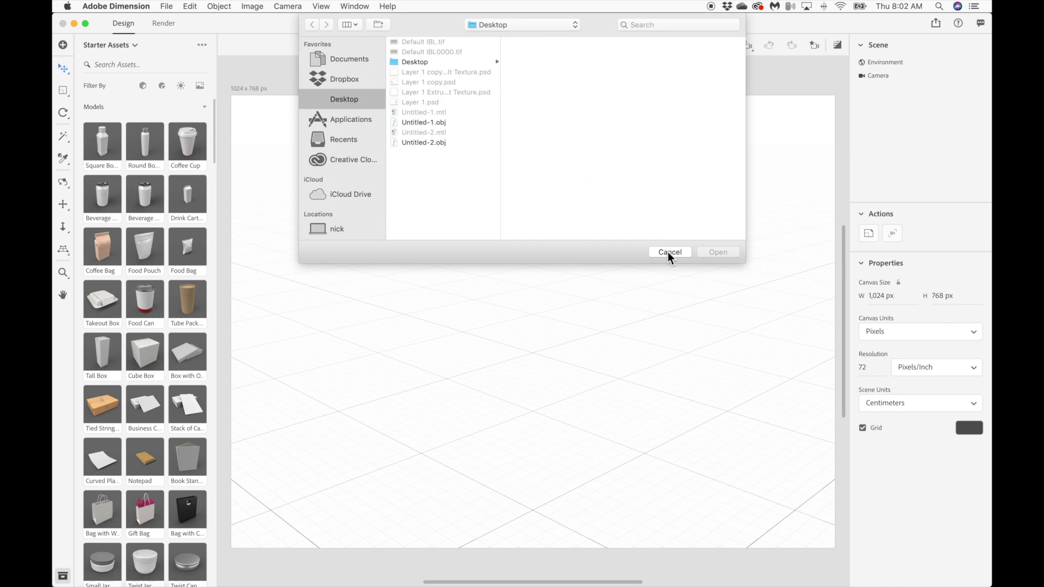
pyautogui.click(669, 252)
pyautogui.click(177, 6)
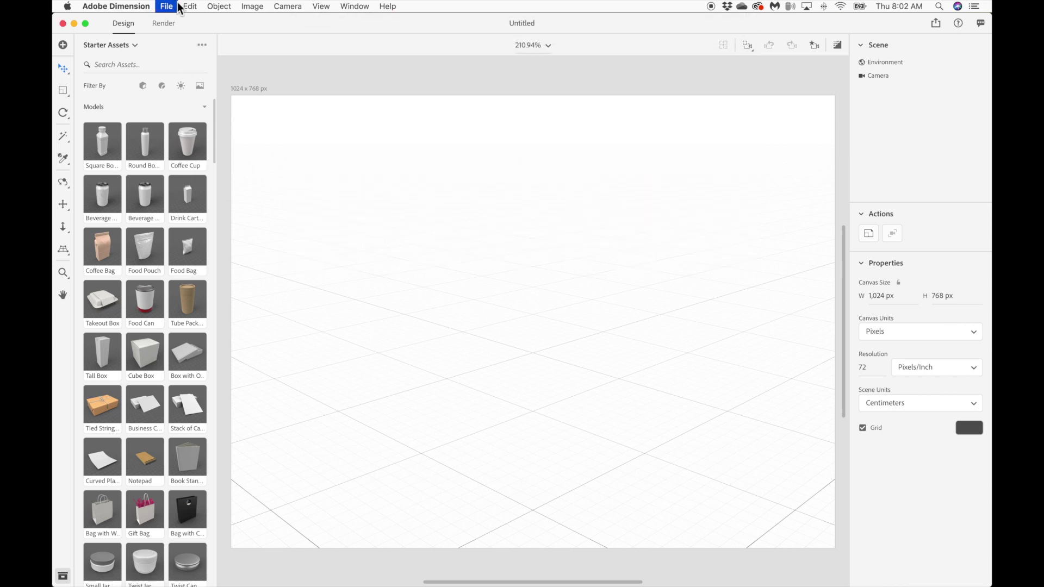
pyautogui.click(172, 6)
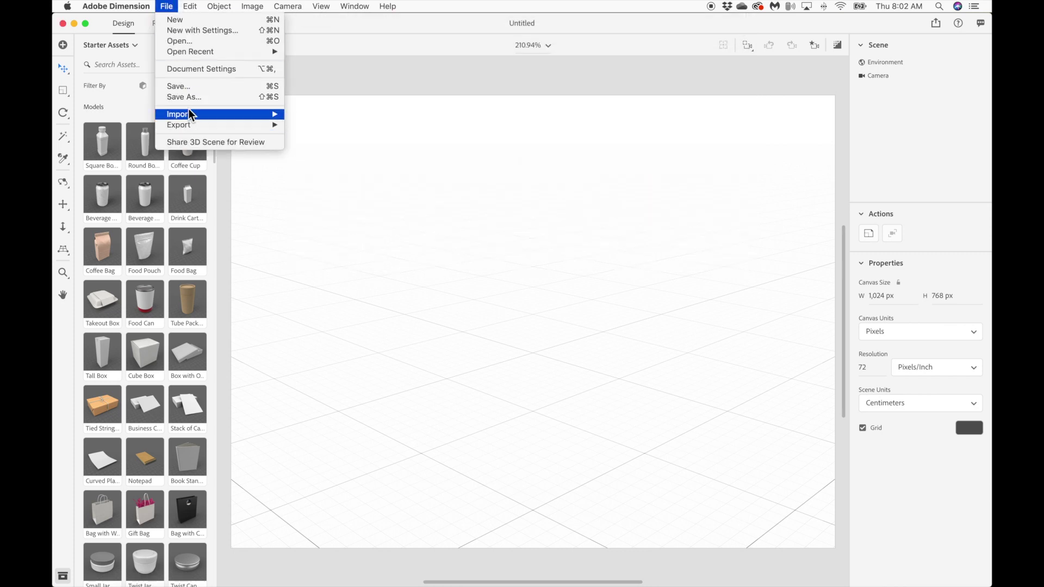
pyautogui.moveTo(188, 114)
pyautogui.click(349, 113)
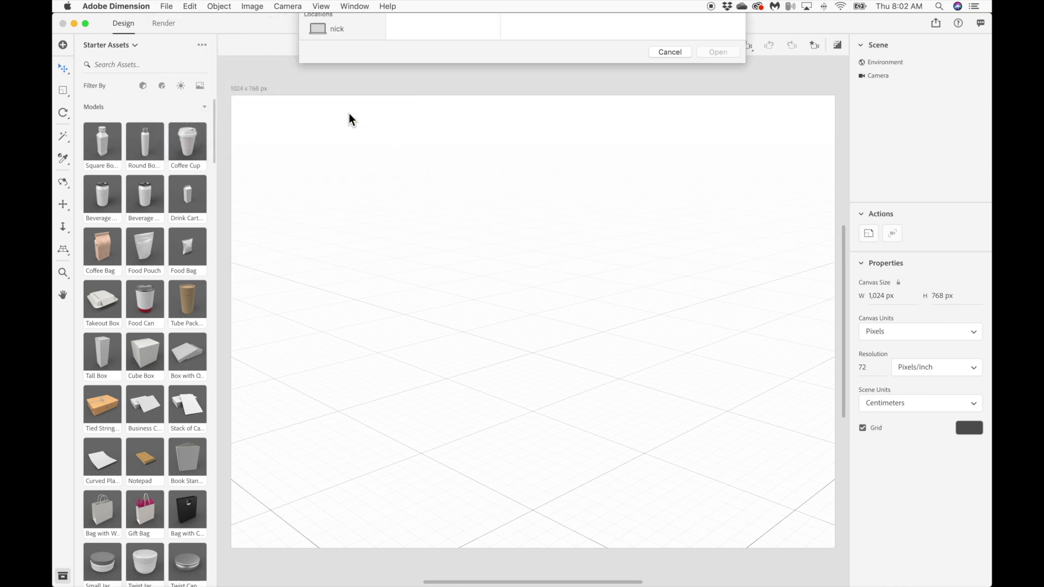
pyautogui.click(468, 122)
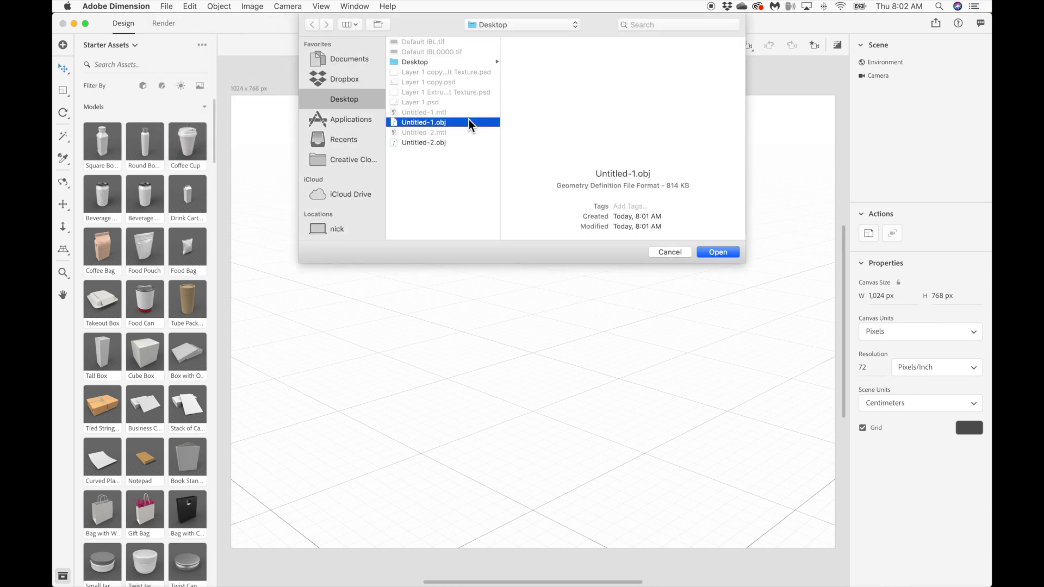
pyautogui.doubleClick(468, 122)
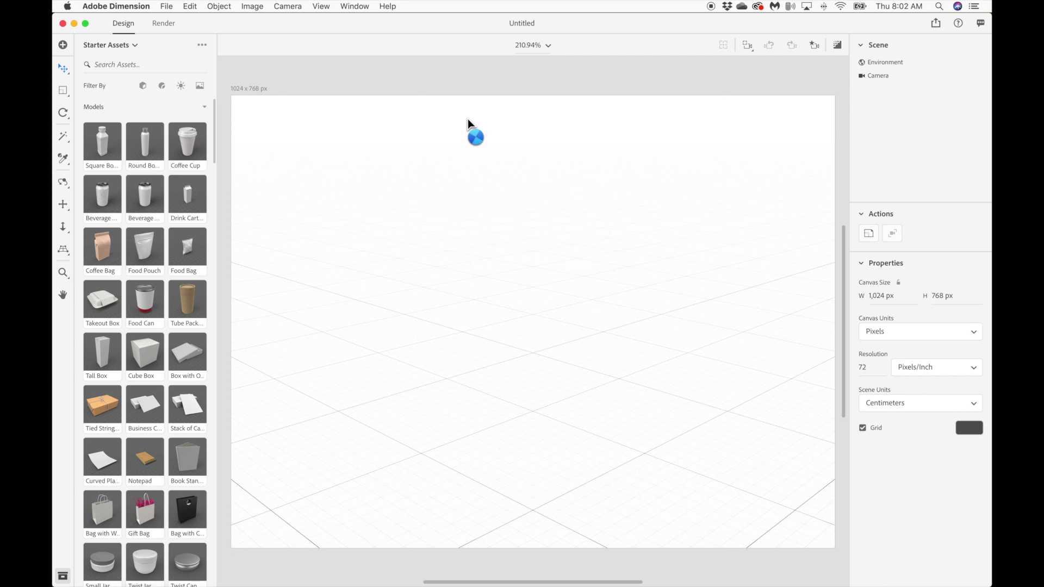
pyautogui.press('super+i')
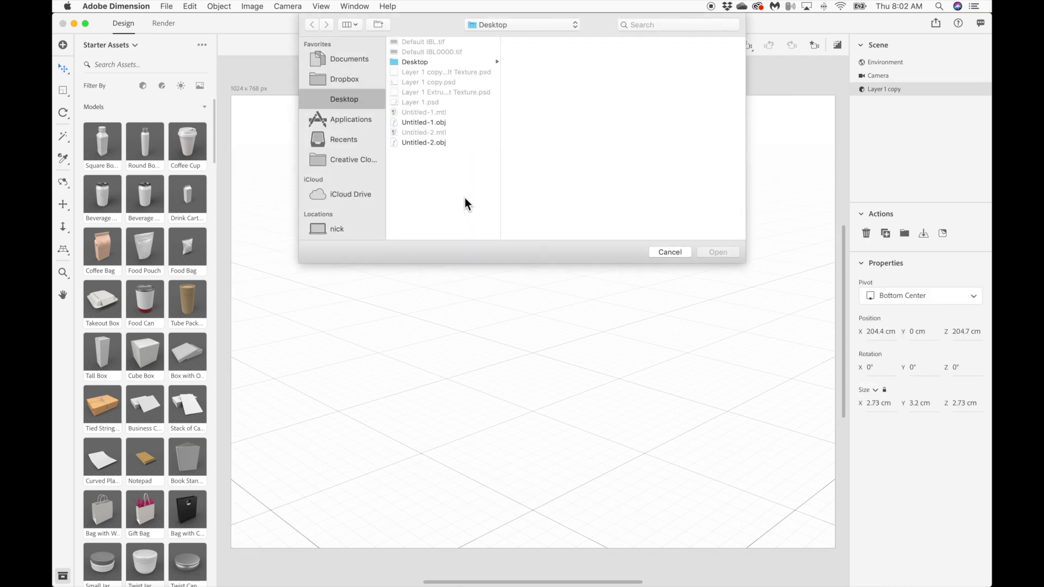
pyautogui.doubleClick(477, 142)
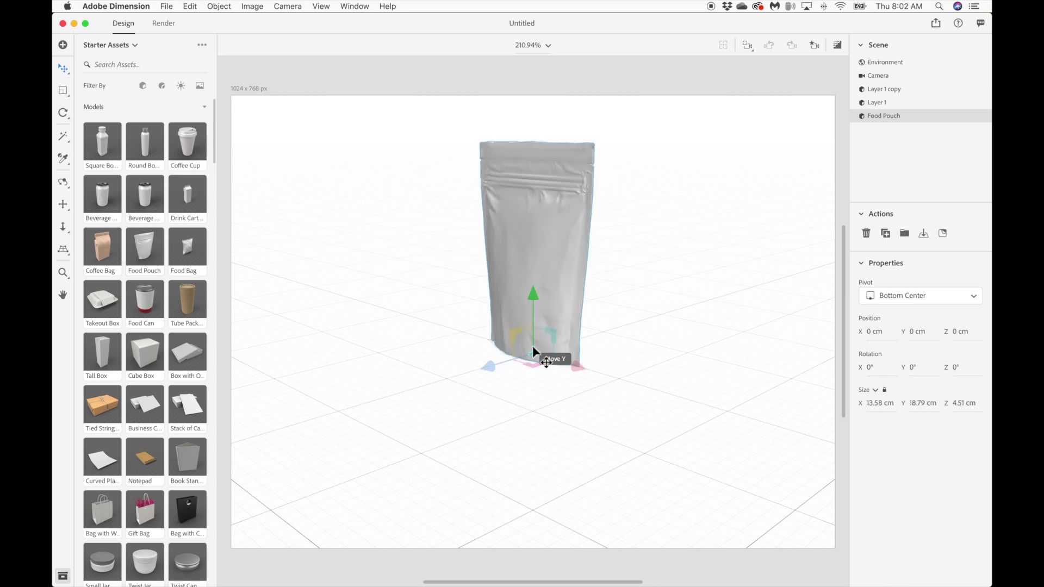
# - Delete the Food Pouch model and select the imported Layer 1 copy and Layer 1 cups in turn to locate them
pyautogui.press('Delete')
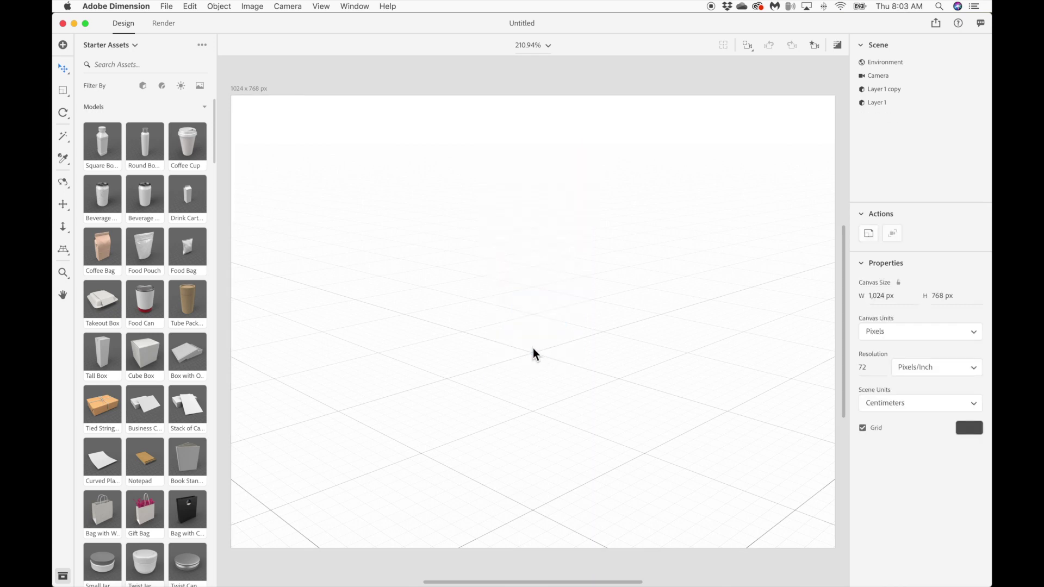
pyautogui.click(906, 91)
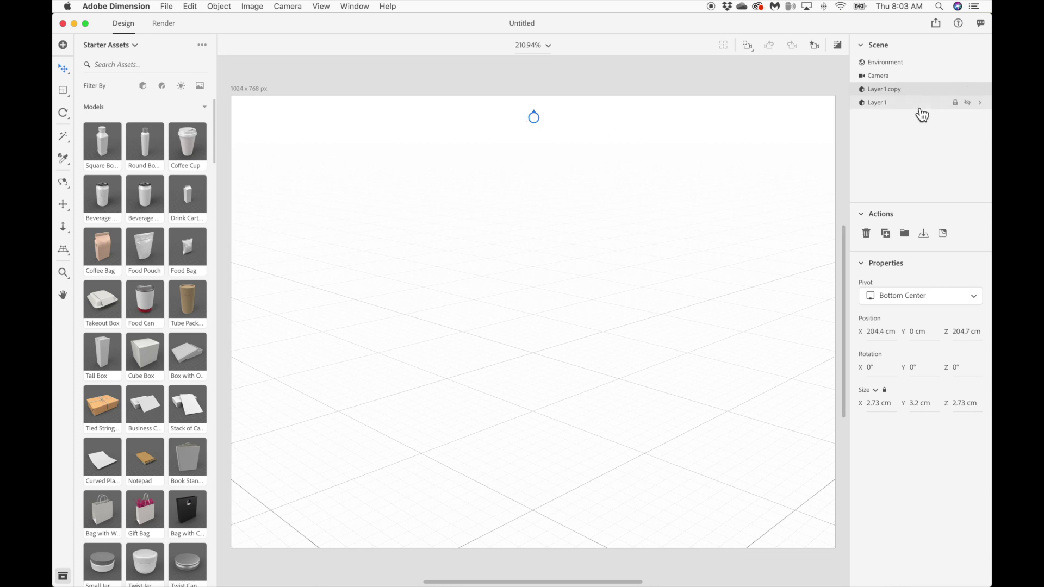
pyautogui.click(907, 103)
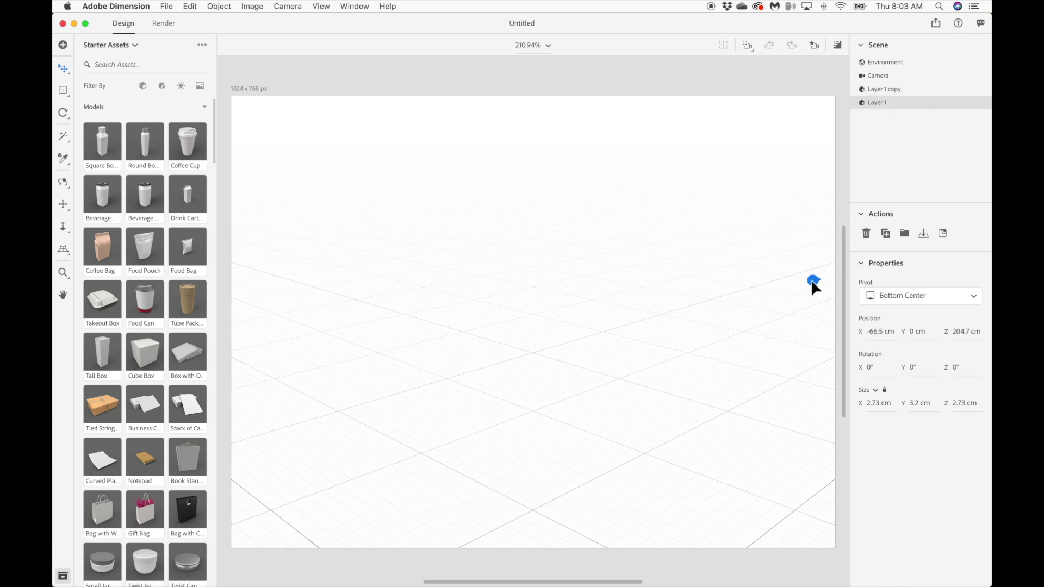
# - Select the Layer 1 and Layer 1 copy cups in turn and view the scene from above to locate both models
pyautogui.scroll(-10, 561, 282)
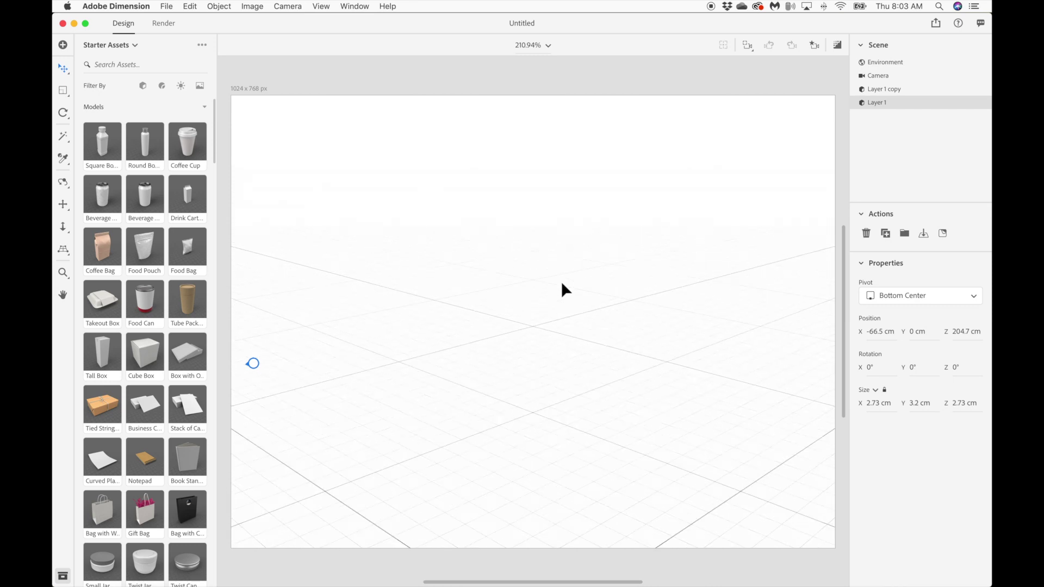
pyautogui.press('f')
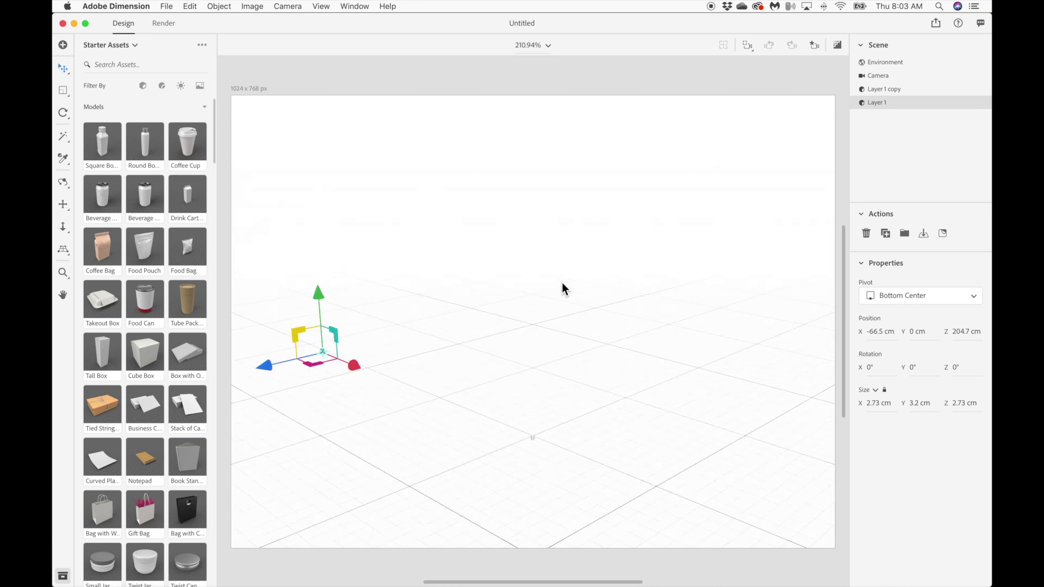
pyautogui.click(883, 90)
pyautogui.scroll(8, 649, 292)
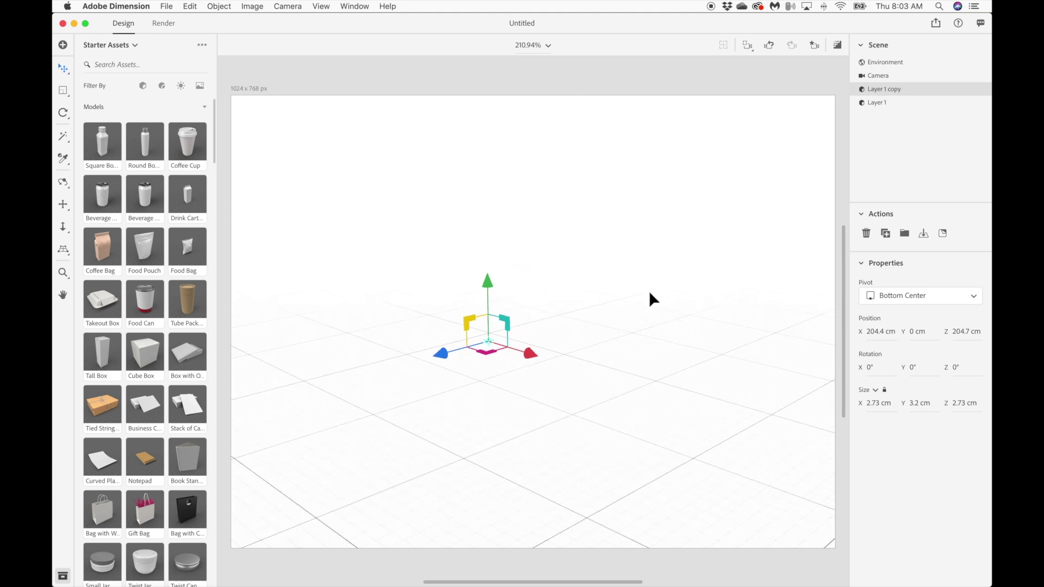
pyautogui.moveTo(529, 371); pyautogui.dragTo(548, 424, button='right')
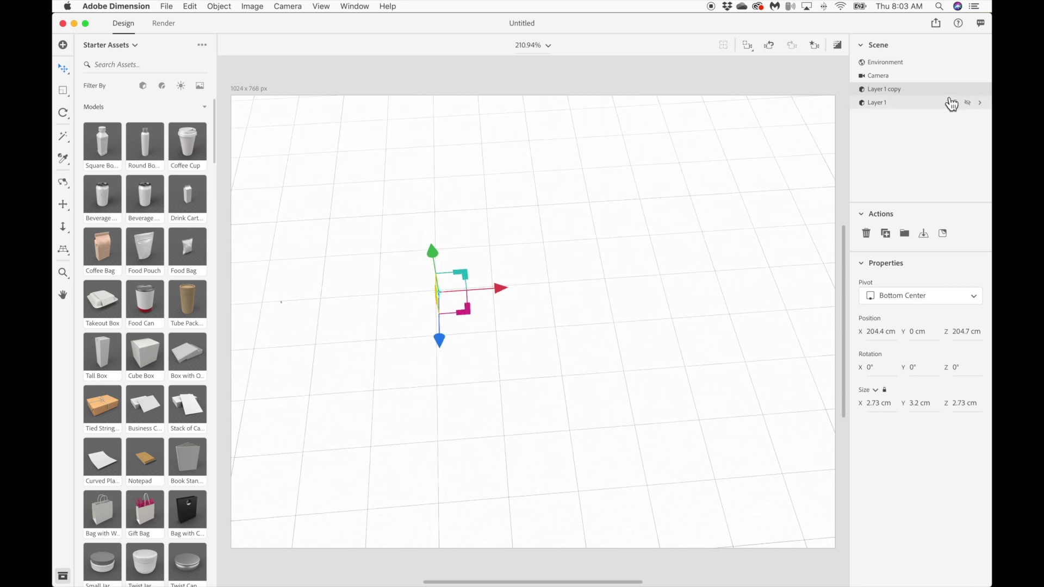
pyautogui.click(920, 104)
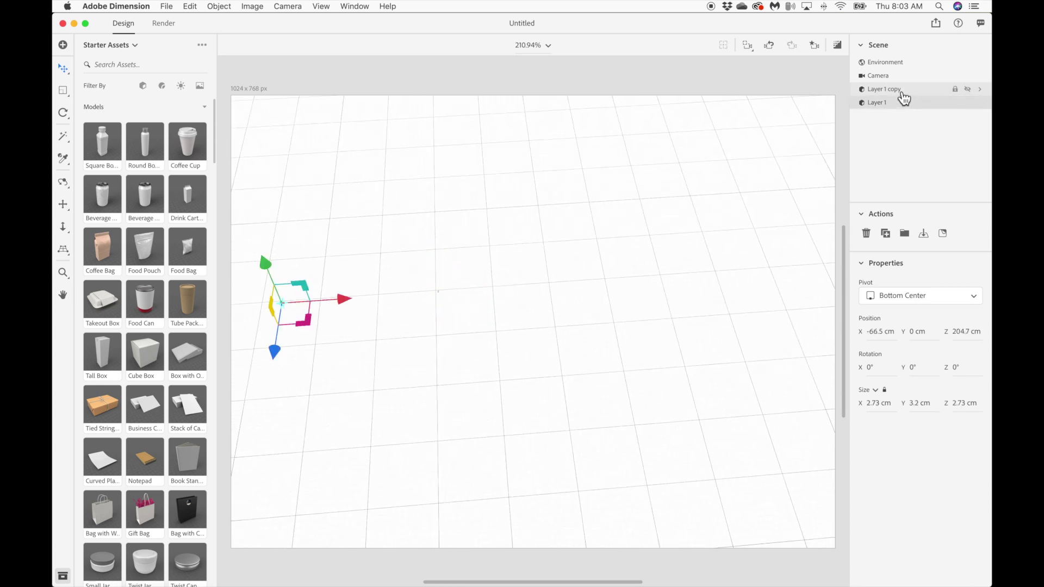
pyautogui.click(902, 91)
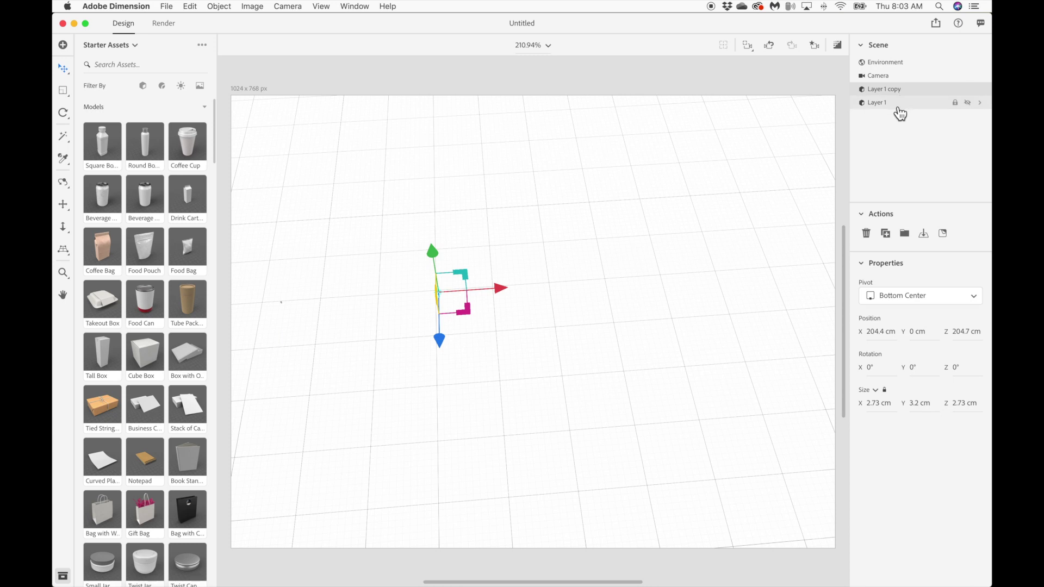
pyautogui.click(901, 104)
# - Set the Layer 1 copy cup's X, Y and Z position to 0 cm
pyautogui.click(900, 92)
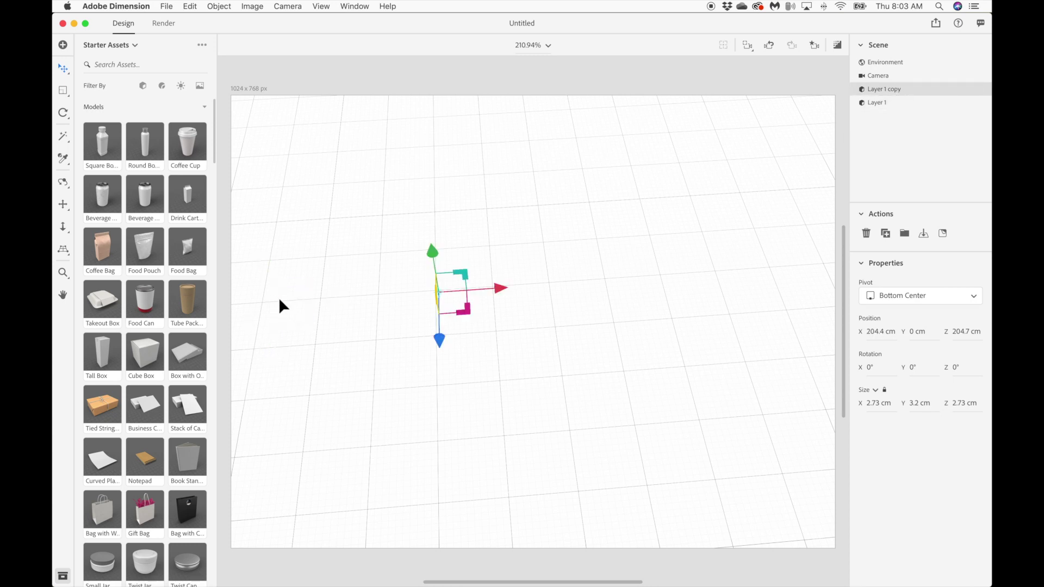
pyautogui.click(881, 331)
pyautogui.write('0')
pyautogui.press('Tab')
pyautogui.write('0')
pyautogui.press('Tab')
pyautogui.write('0')
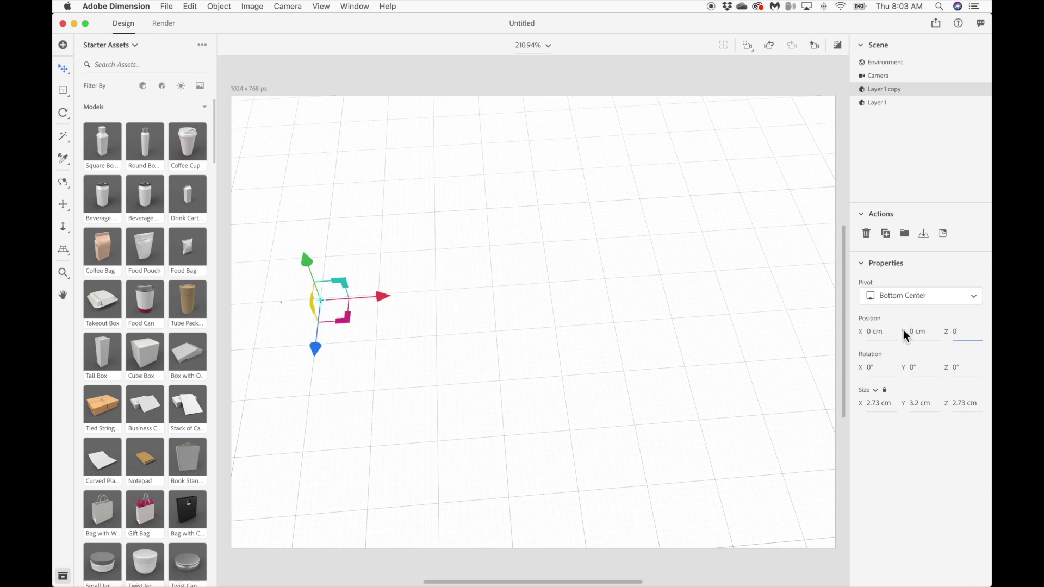
# - Set the Layer 1 cup's X, Y and Z position to 0 cm
pyautogui.click(894, 103)
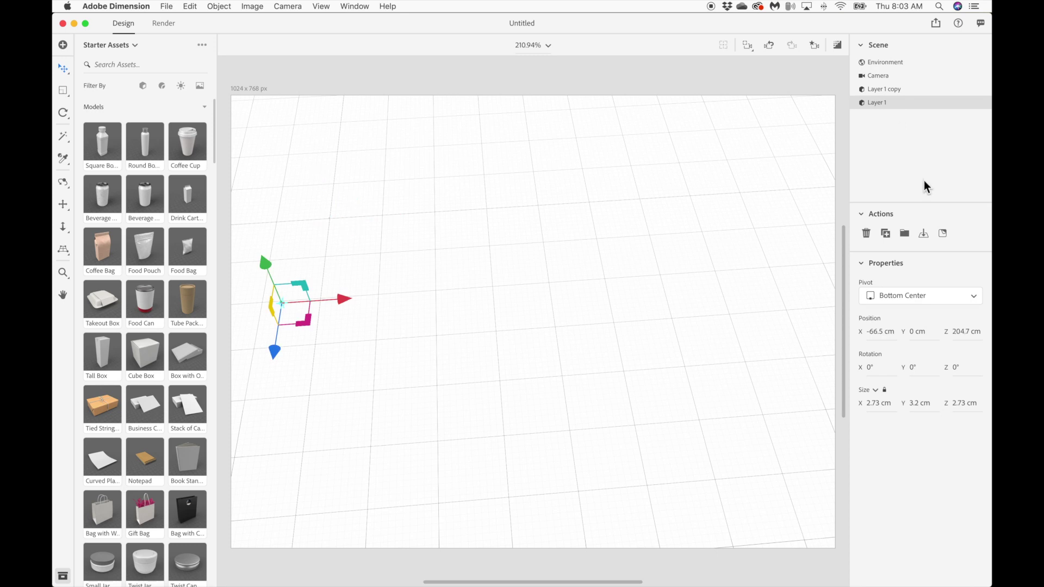
pyautogui.click(882, 337)
pyautogui.write('0')
pyautogui.press('Tab')
pyautogui.write('0')
pyautogui.press('Tab')
pyautogui.write('0')
pyautogui.press('Return')
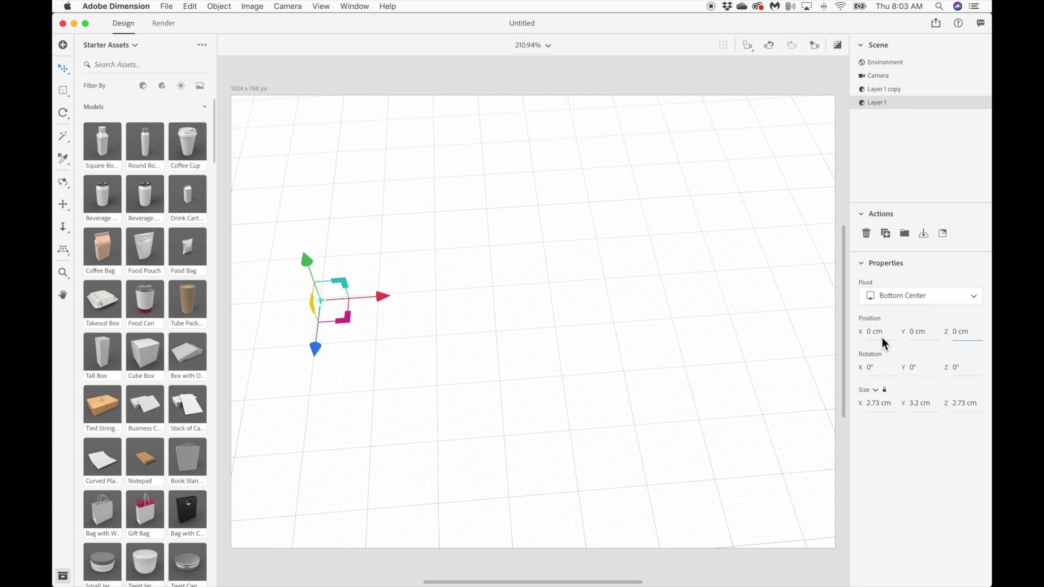
# - Select both cups, frame them in the camera view and lower the camera to a nearly frontal angle
pyautogui.keyDown('shift'); pyautogui.click(909, 93); pyautogui.keyUp('shift')
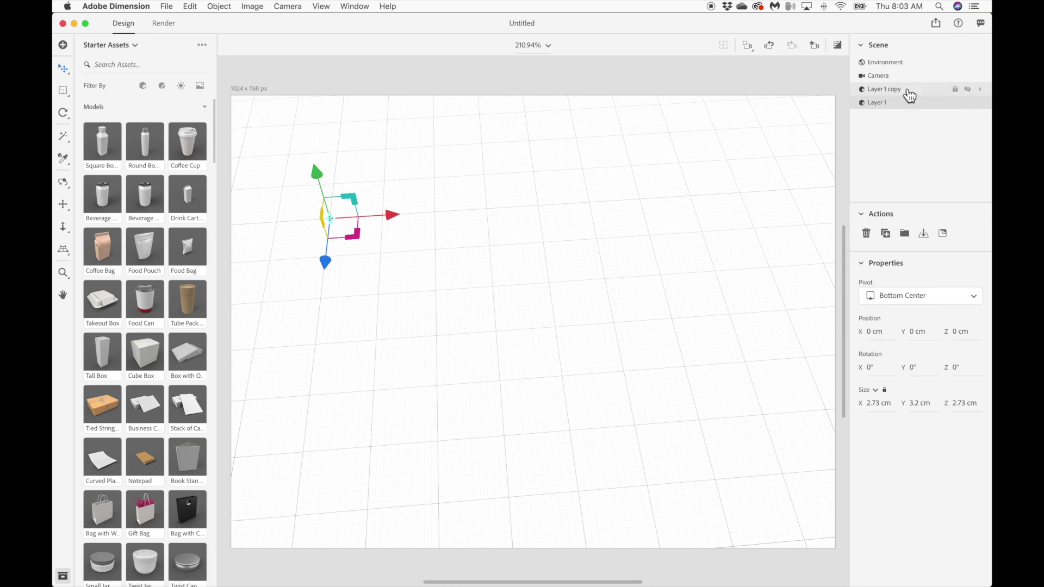
pyautogui.press('f')
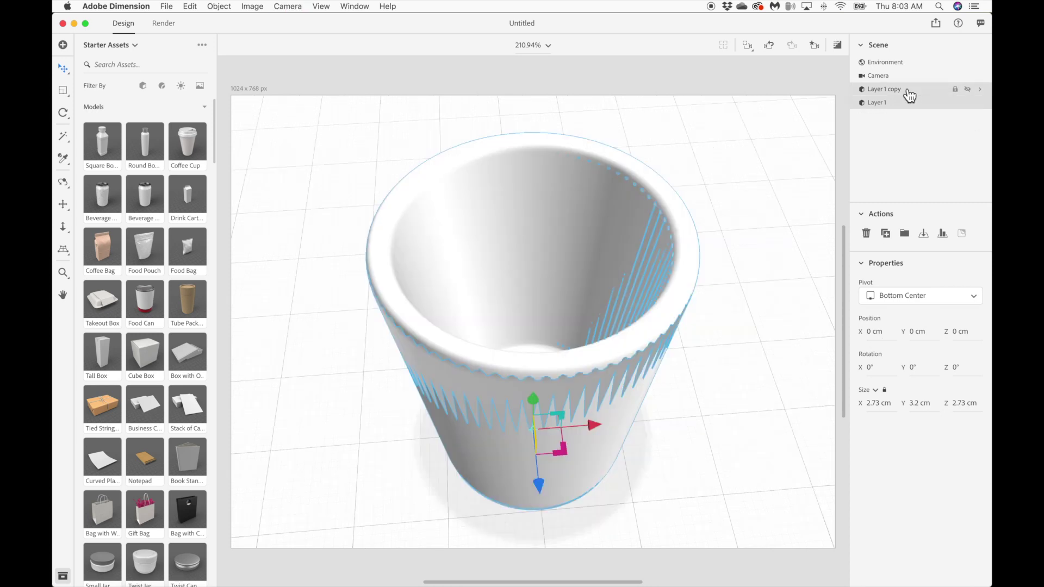
pyautogui.moveTo(707, 341); pyautogui.dragTo(685, 231)
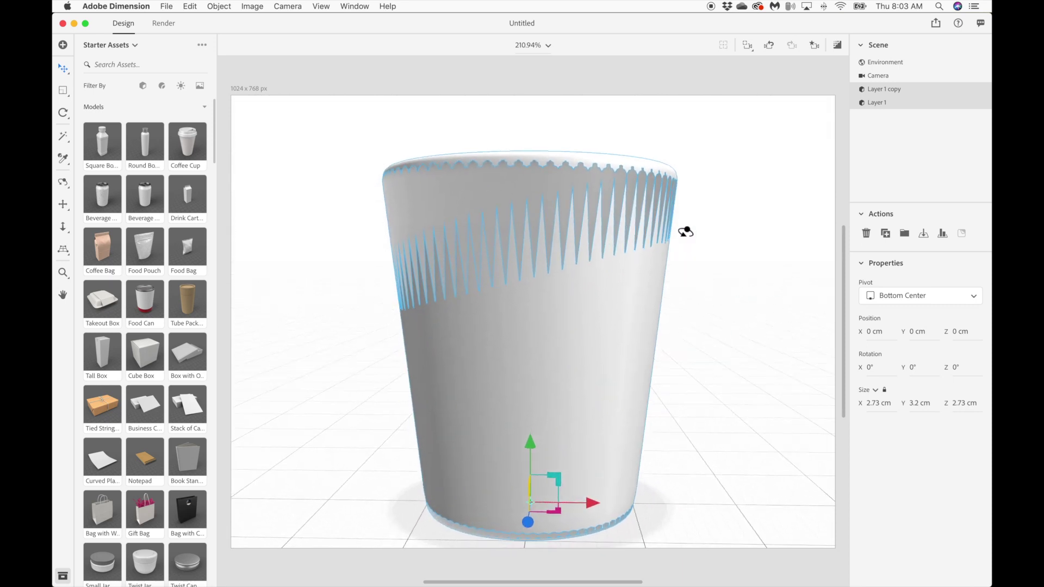
# - Move the Layer 1 copy cup to about X -1.3 cm and Layer 1 to about X 1.6 cm, and frame both side by side
pyautogui.click(915, 90)
pyautogui.moveTo(591, 496); pyautogui.dragTo(455, 495)
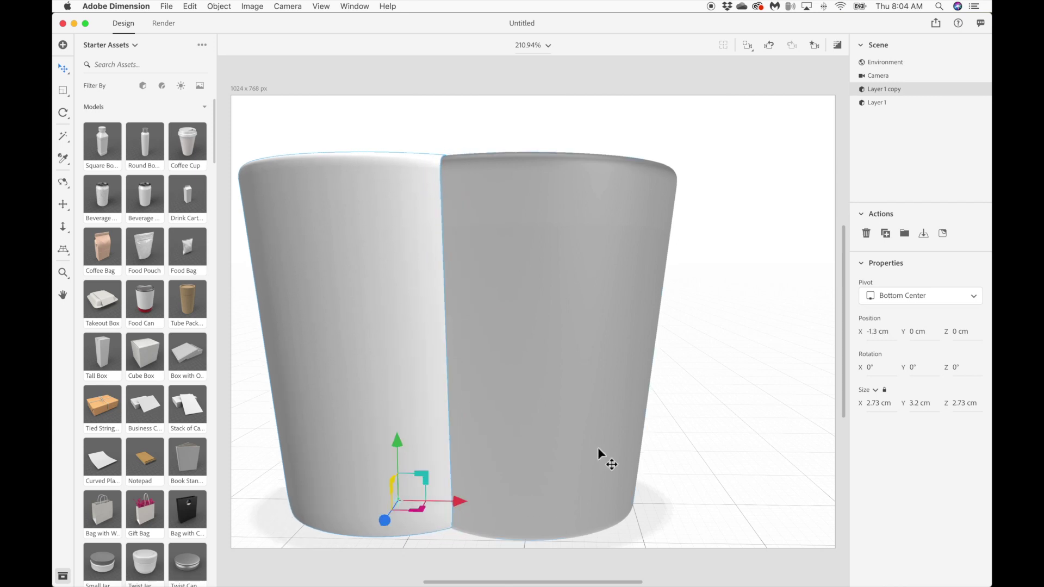
pyautogui.click(920, 103)
pyautogui.moveTo(590, 503); pyautogui.dragTo(757, 509)
pyautogui.press('f')
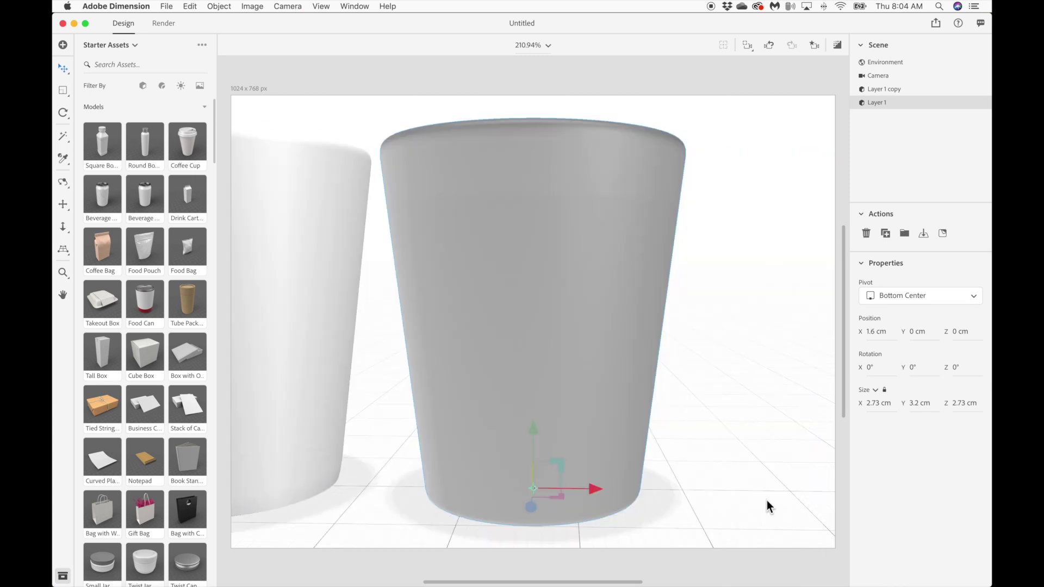
pyautogui.press('super+a')
pyautogui.press('f')
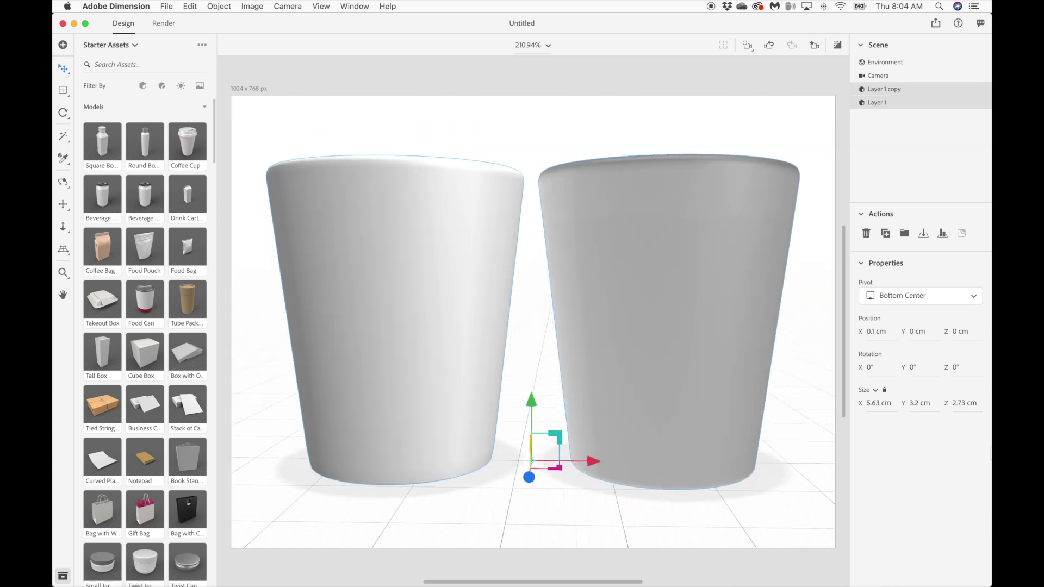
# - Switch to Photoshop to view the source cups, minimize it and return to Adobe Dimension
pyautogui.moveTo(989, 461)
pyautogui.click(975, 476)
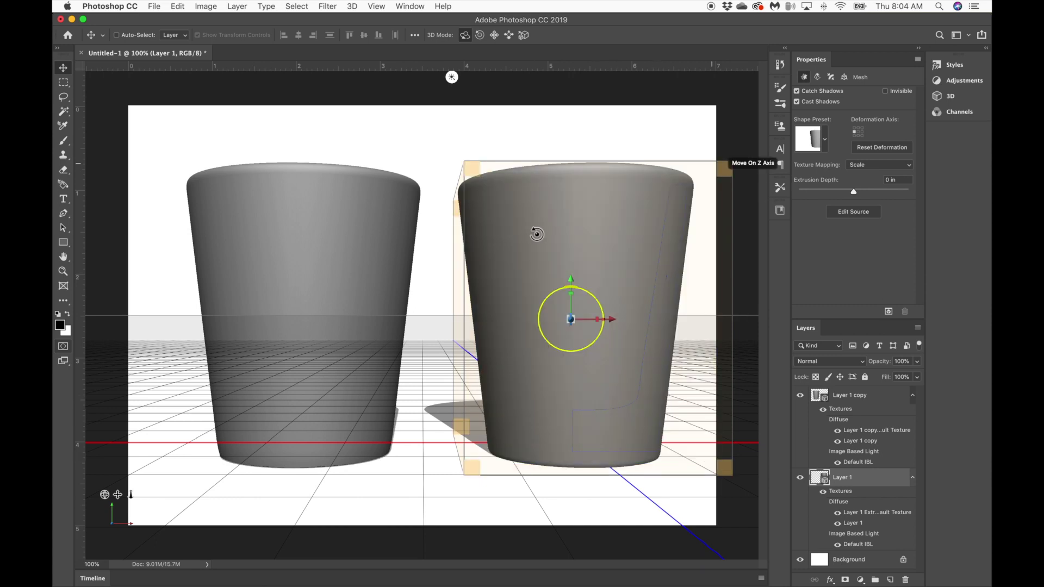
pyautogui.click(72, 19)
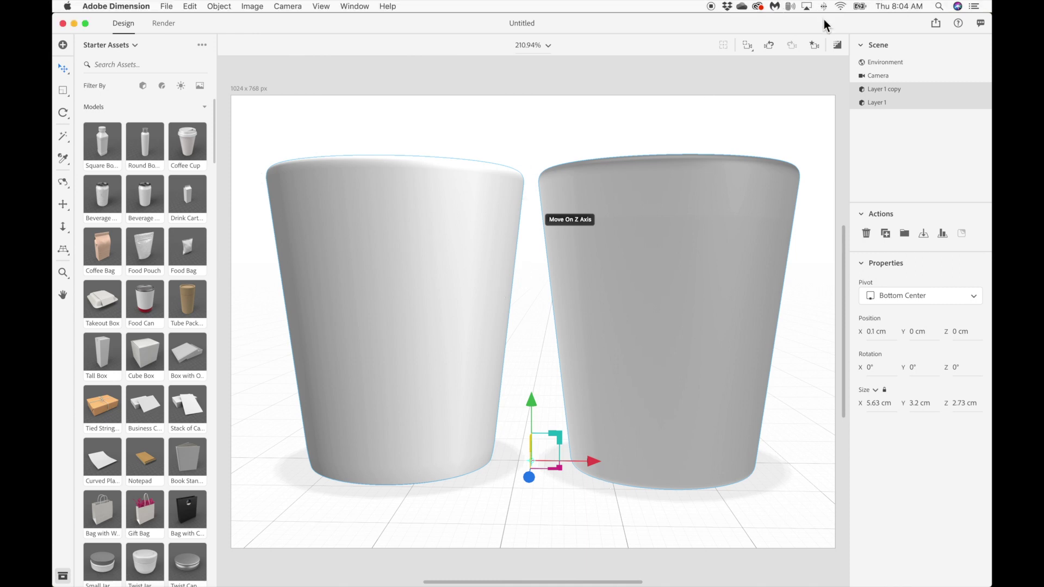
# - Try the Knurled Aluminum material on both cups and check it in the enlarged render preview
pyautogui.click(837, 45)
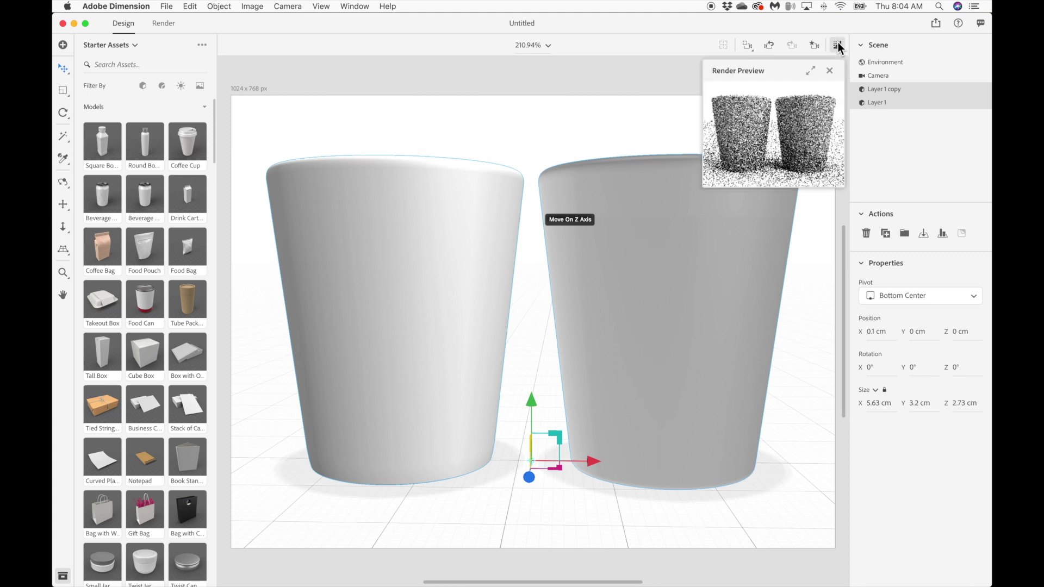
pyautogui.click(810, 71)
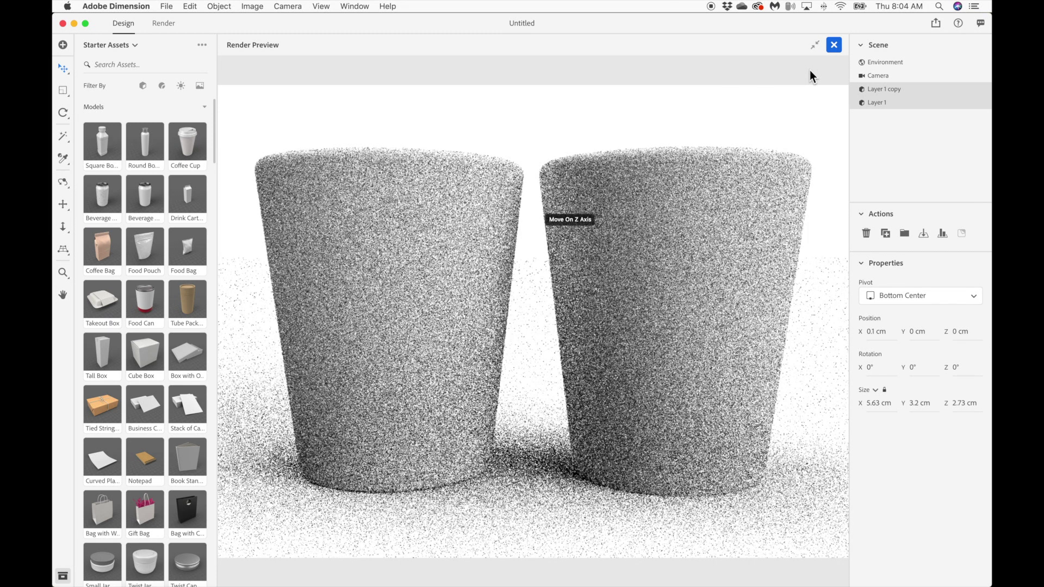
pyautogui.click(162, 86)
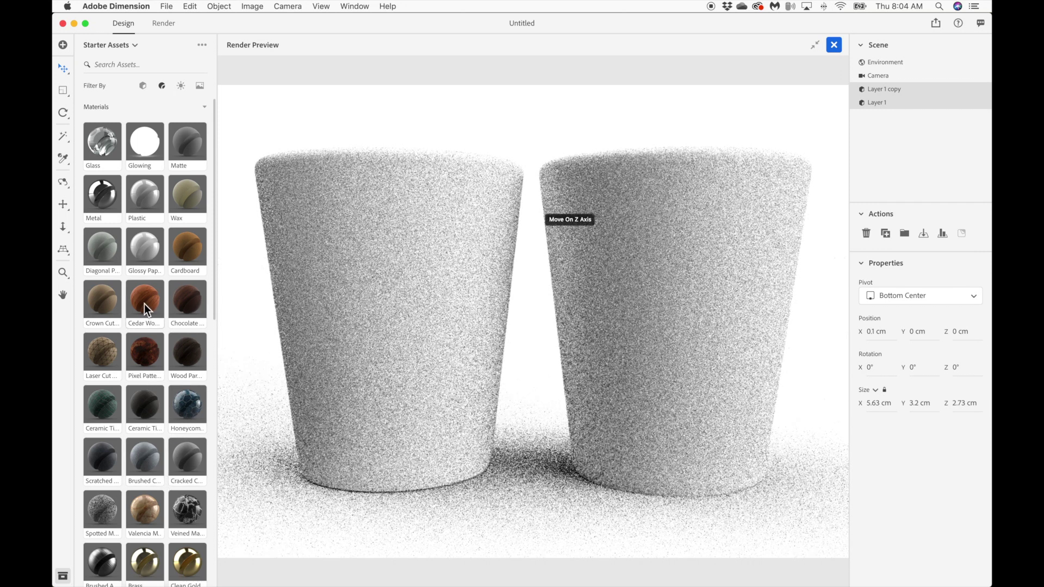
pyautogui.scroll(-5, 134, 446)
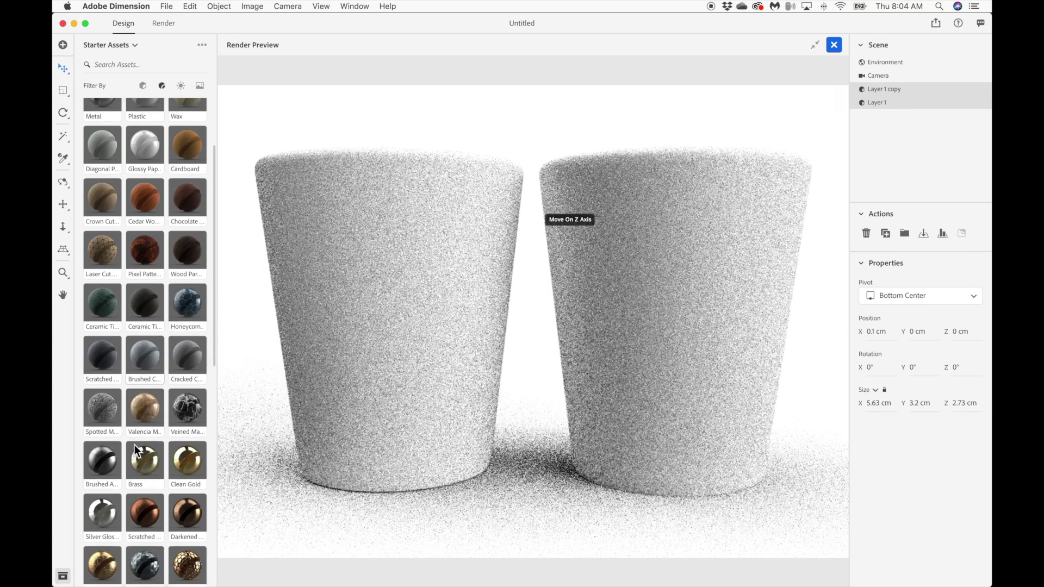
pyautogui.click(149, 523)
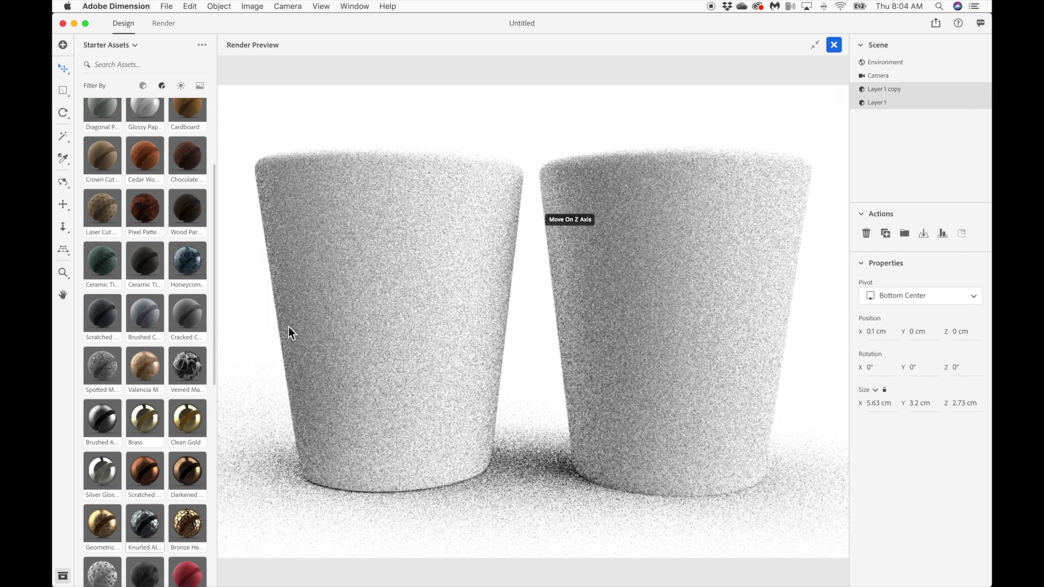
pyautogui.click(815, 44)
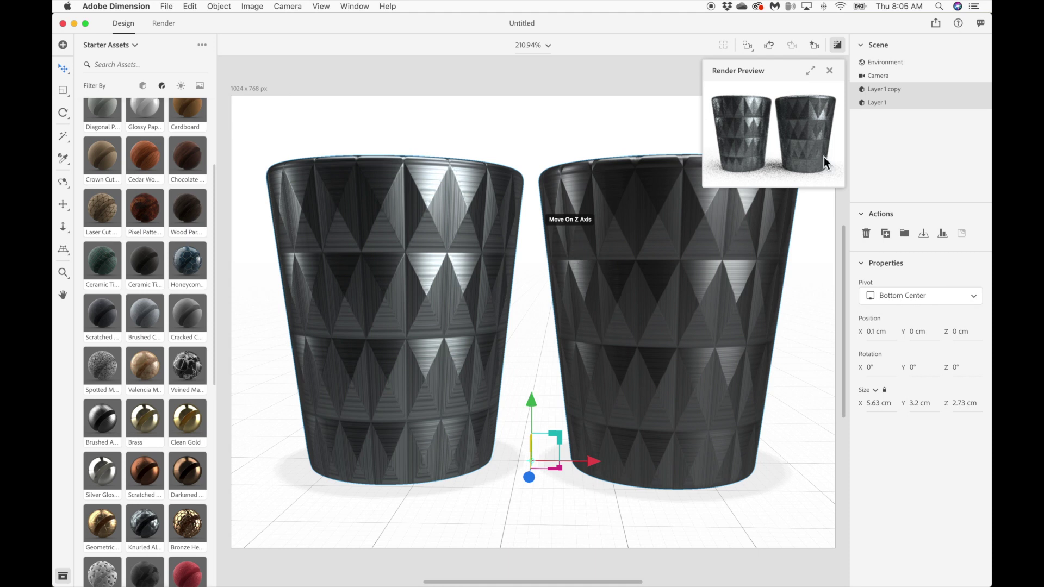
pyautogui.click(810, 71)
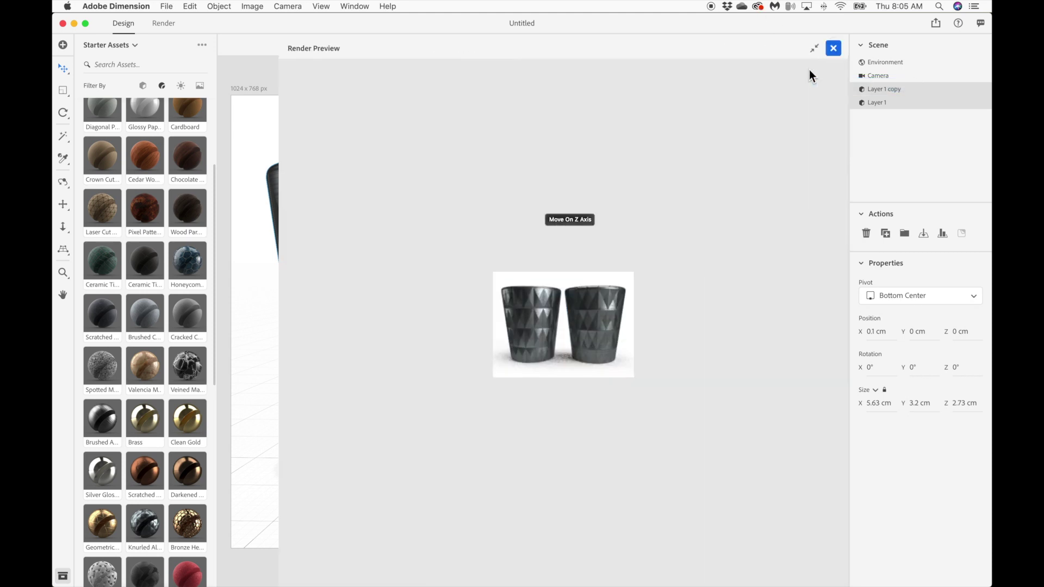
pyautogui.click(834, 45)
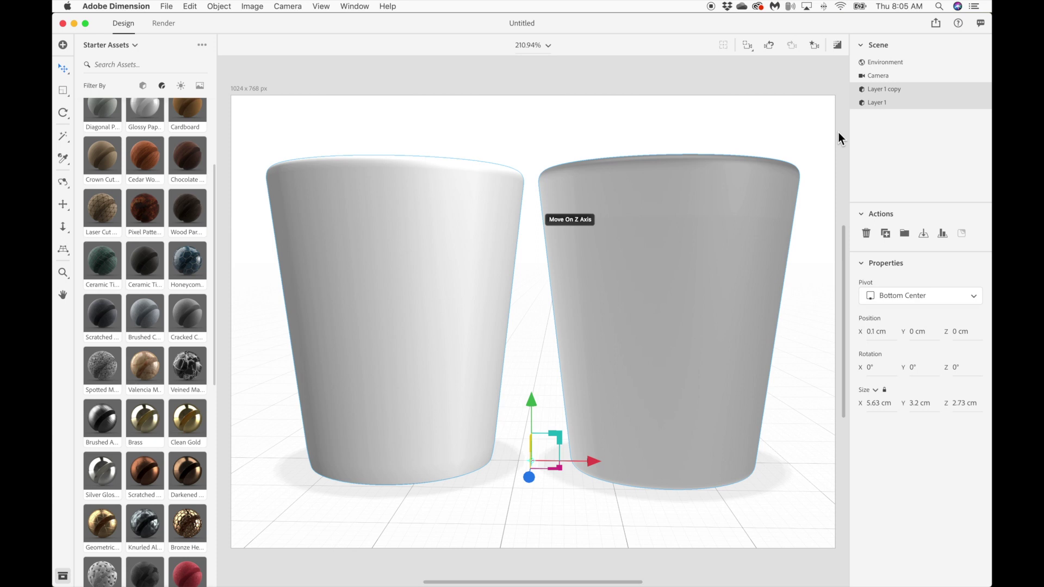
# - Apply the Glass material to both cups and check the result in the enlarged render preview
pyautogui.scroll(5, 141, 189)
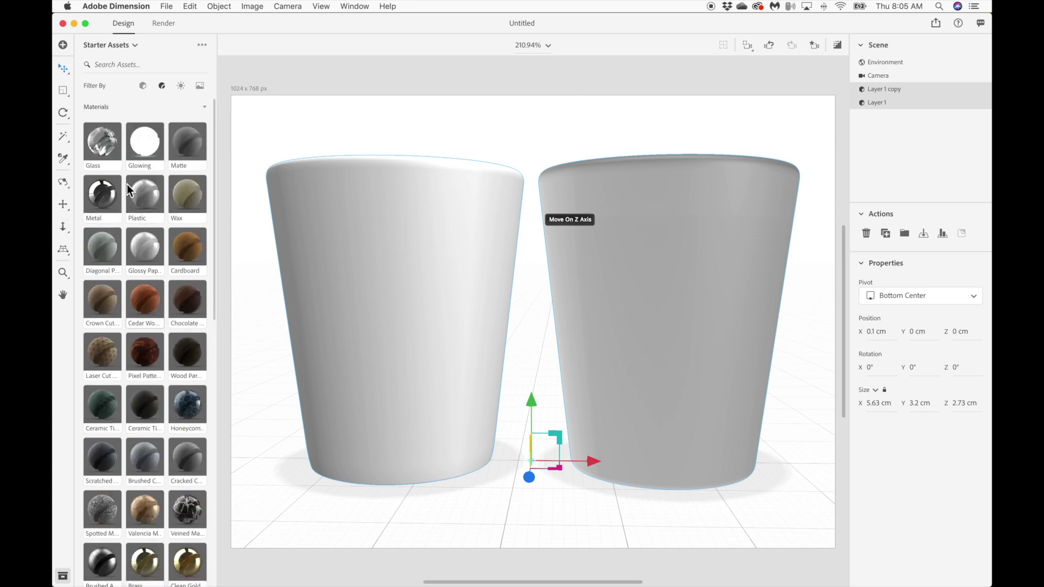
pyautogui.click(105, 154)
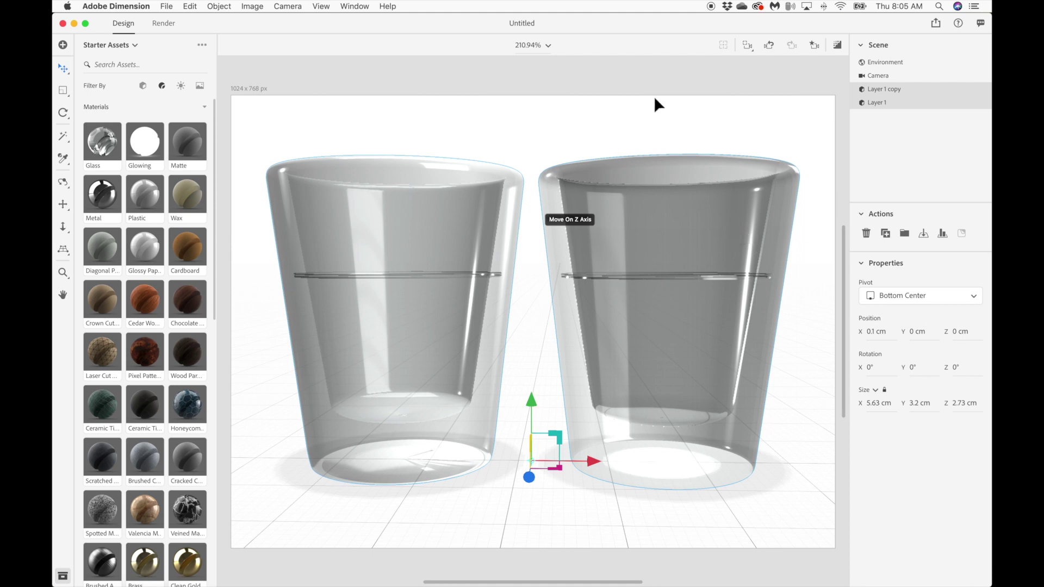
pyautogui.click(837, 47)
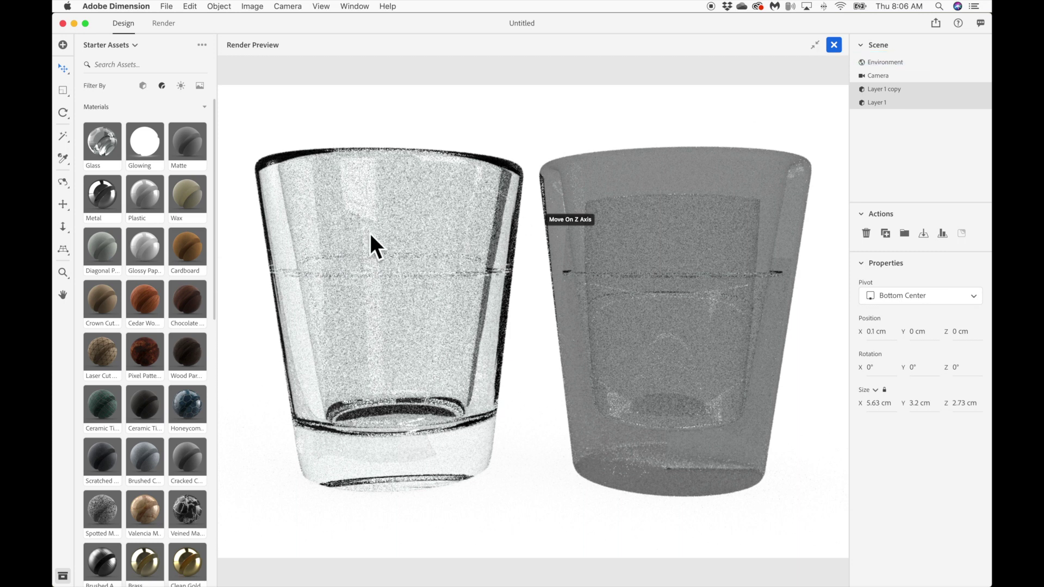
pyautogui.click(817, 48)
pyautogui.click(837, 44)
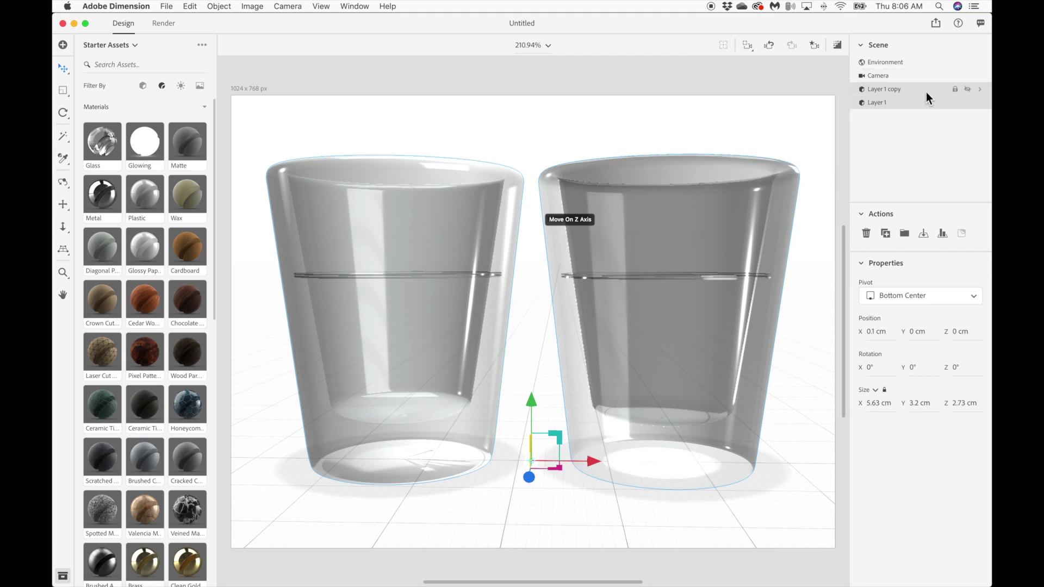
# - Deselect the cups, examine the glass models from a raised, angled camera view and look at the material assigned to Layer 1
pyautogui.click(922, 123)
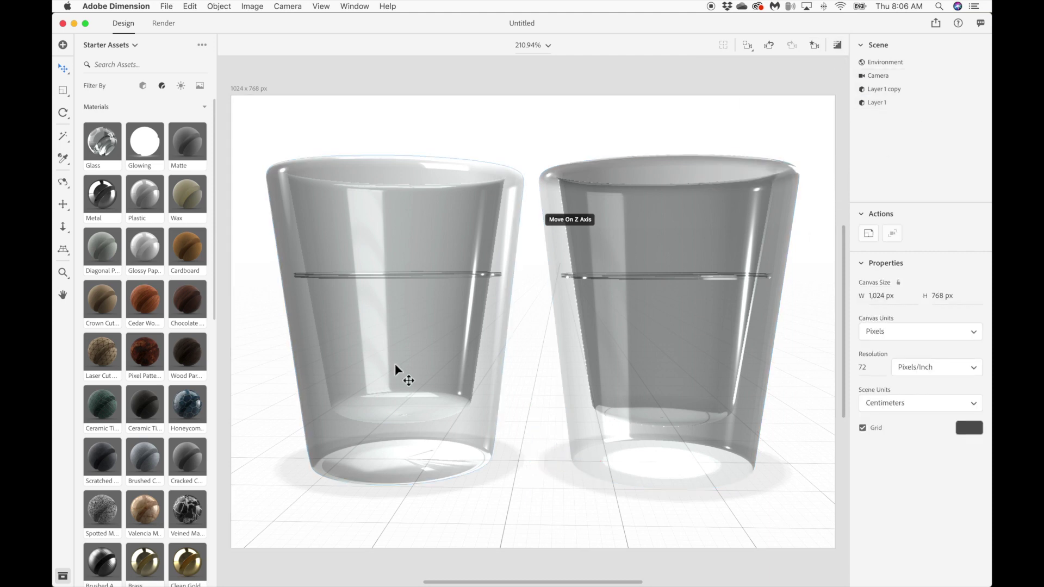
pyautogui.moveTo(382, 365); pyautogui.dragTo(554, 408)
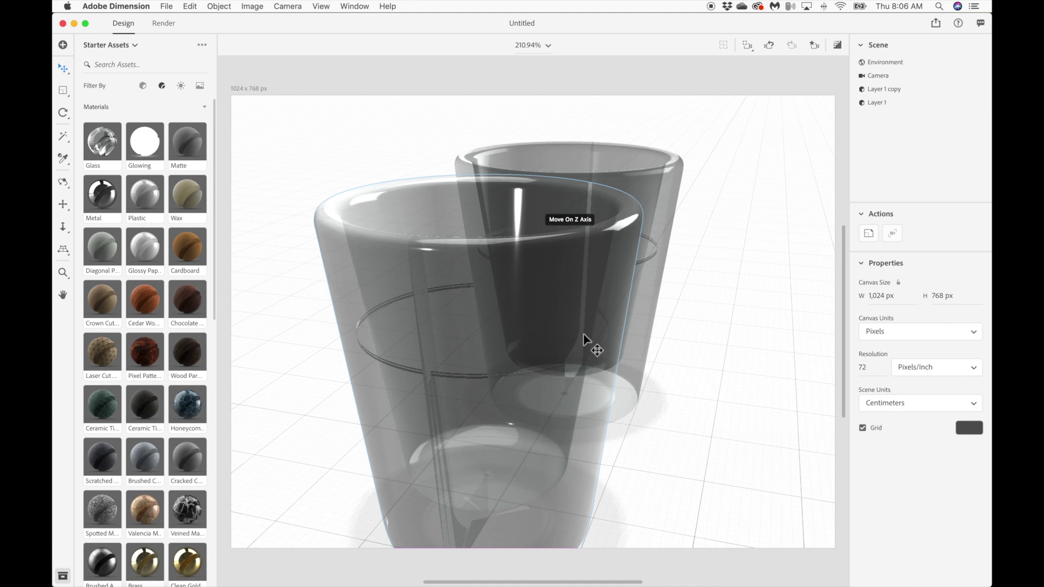
pyautogui.moveTo(686, 213); pyautogui.dragTo(564, 210, button='right')
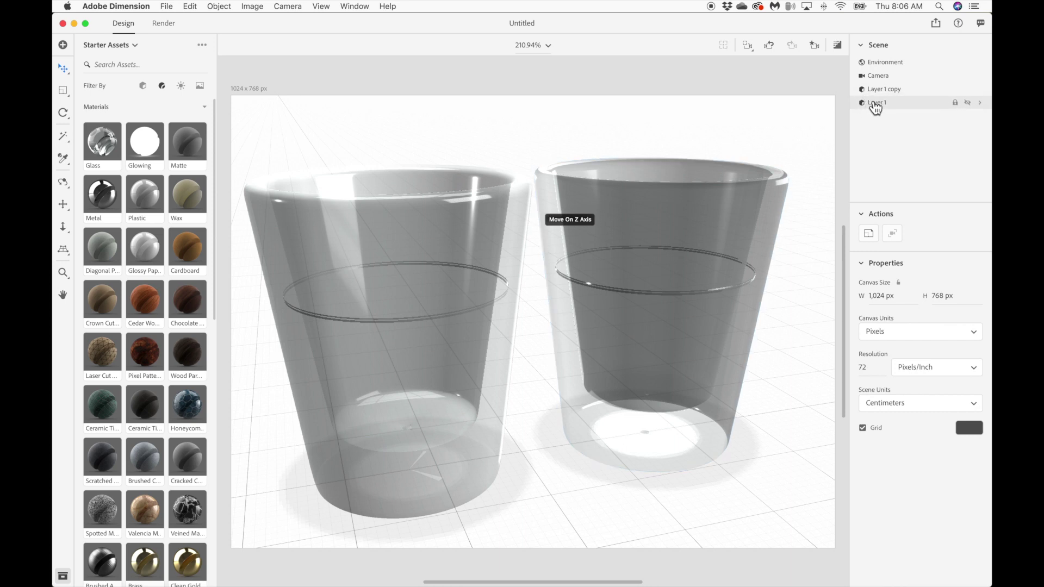
pyautogui.click(981, 103)
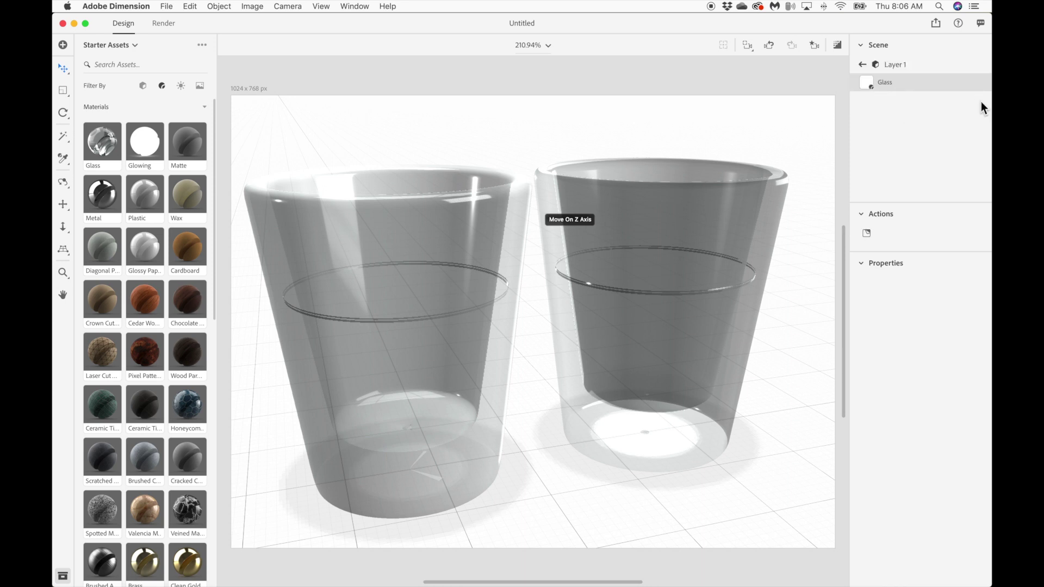
pyautogui.click(862, 64)
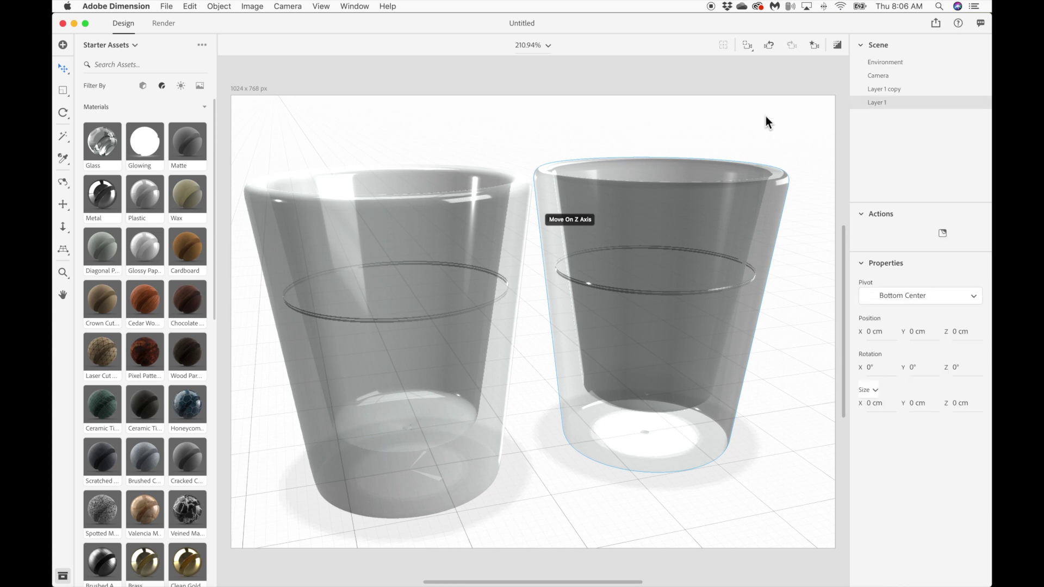
# - Revert the Glass material on both cups and open the list of original materials on Layer 1
pyautogui.doubleClick(711, 168)
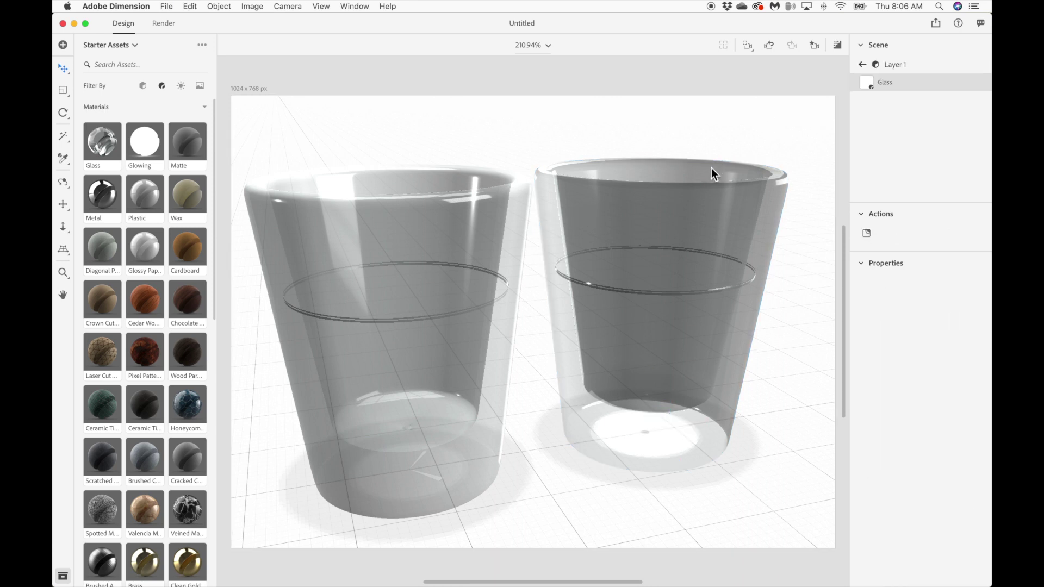
pyautogui.press('super+a')
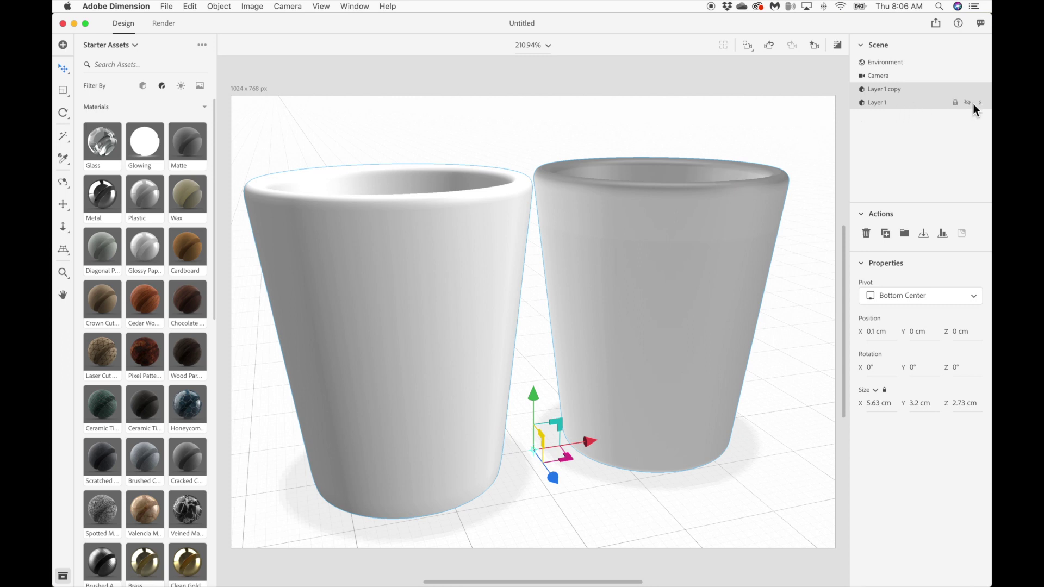
pyautogui.click(979, 103)
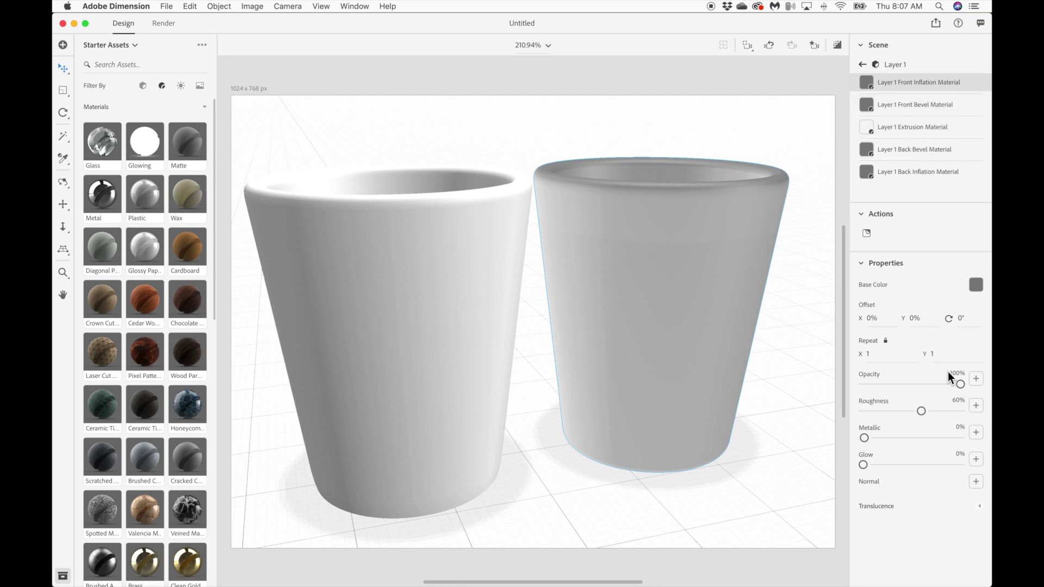
# - Set the opacity of Layer 1's Front Inflation, Front Bevel and Extrusion materials to 0%
pyautogui.moveTo(959, 384); pyautogui.dragTo(794, 393)
pyautogui.click(905, 108)
pyautogui.moveTo(960, 384); pyautogui.dragTo(814, 392)
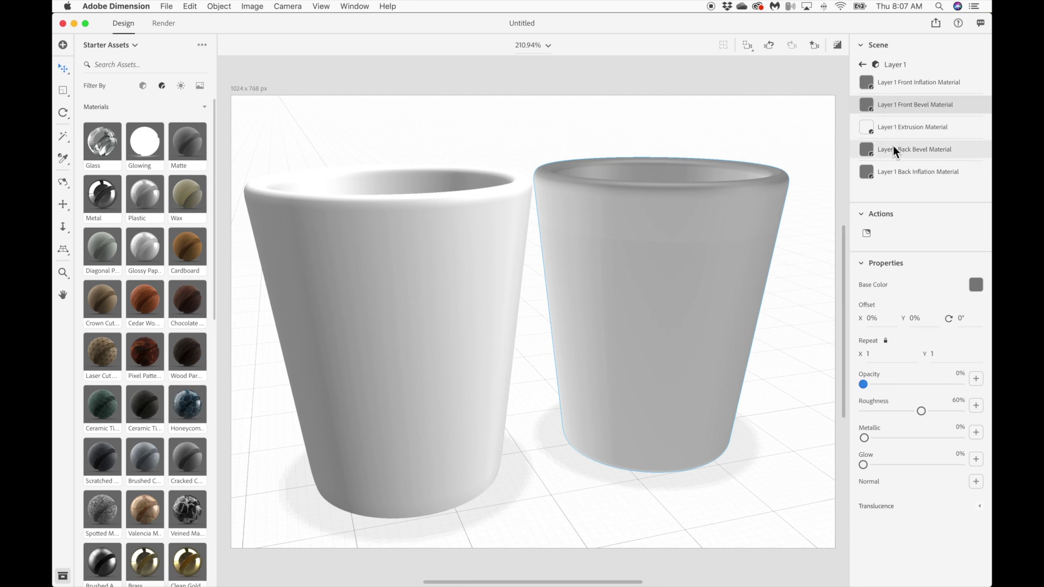
pyautogui.click(898, 128)
pyautogui.moveTo(956, 386); pyautogui.dragTo(822, 396)
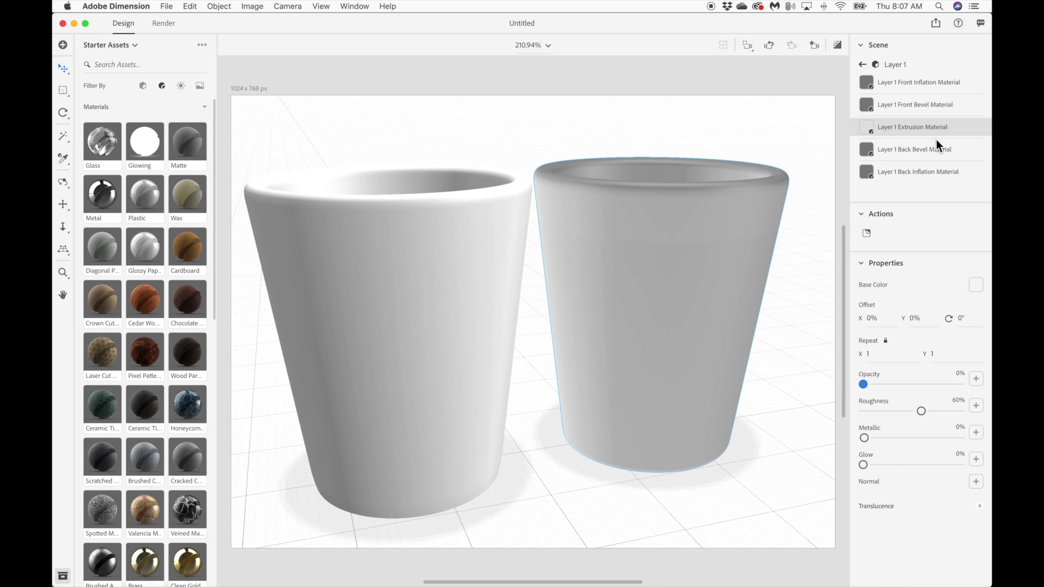
# - Test the Front Bevel Material on Layer 1 by raising its opacity and lowering it back to 0%
pyautogui.click(922, 145)
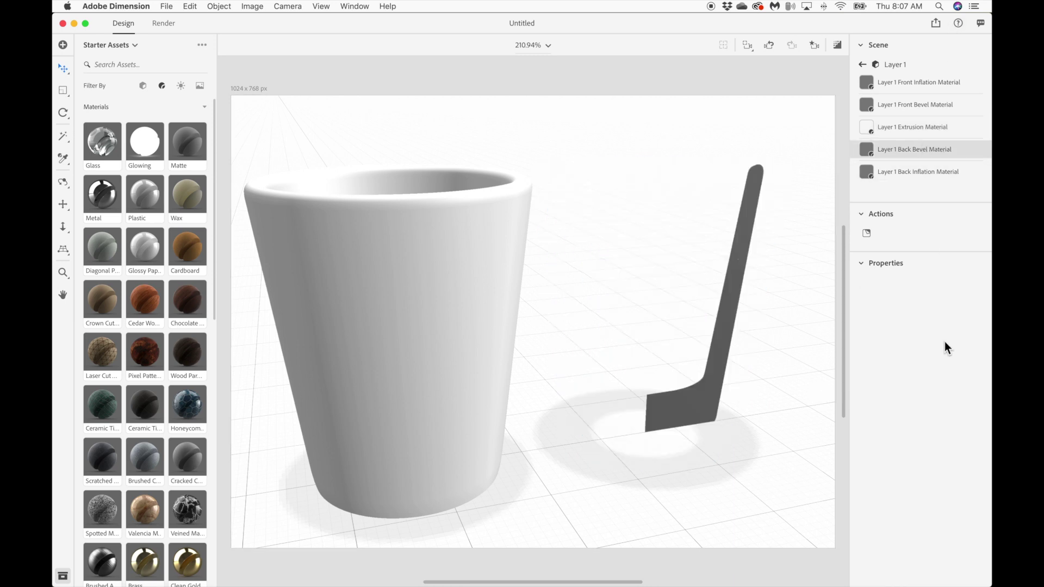
pyautogui.click(913, 127)
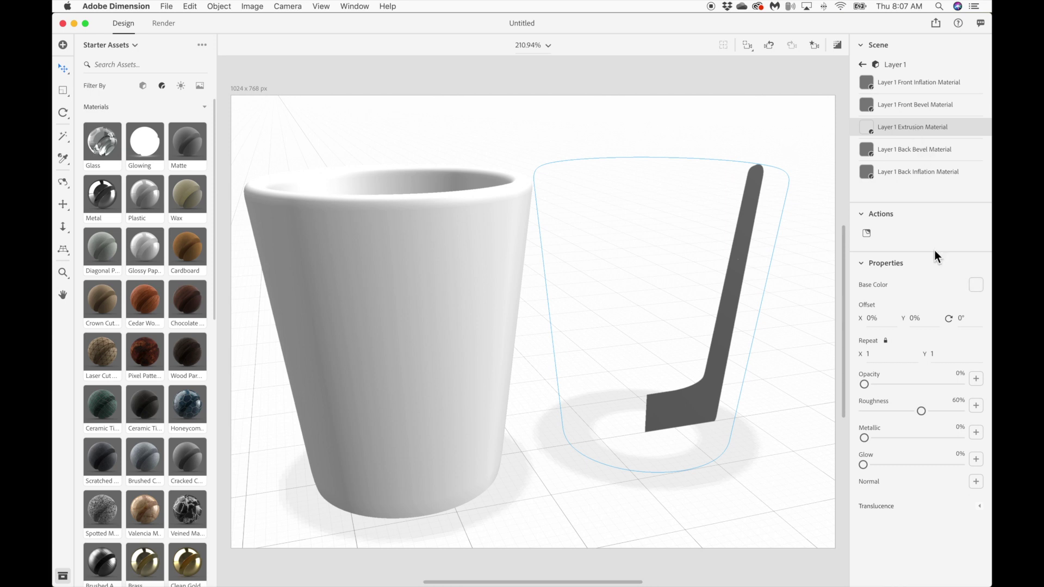
pyautogui.click(905, 106)
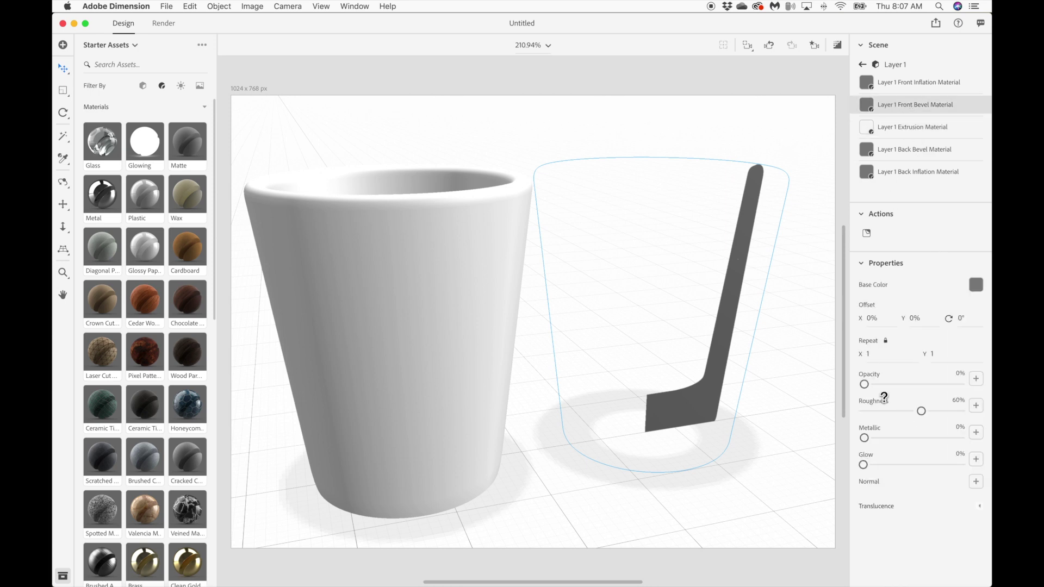
pyautogui.moveTo(863, 384); pyautogui.dragTo(975, 387)
pyautogui.click(967, 129)
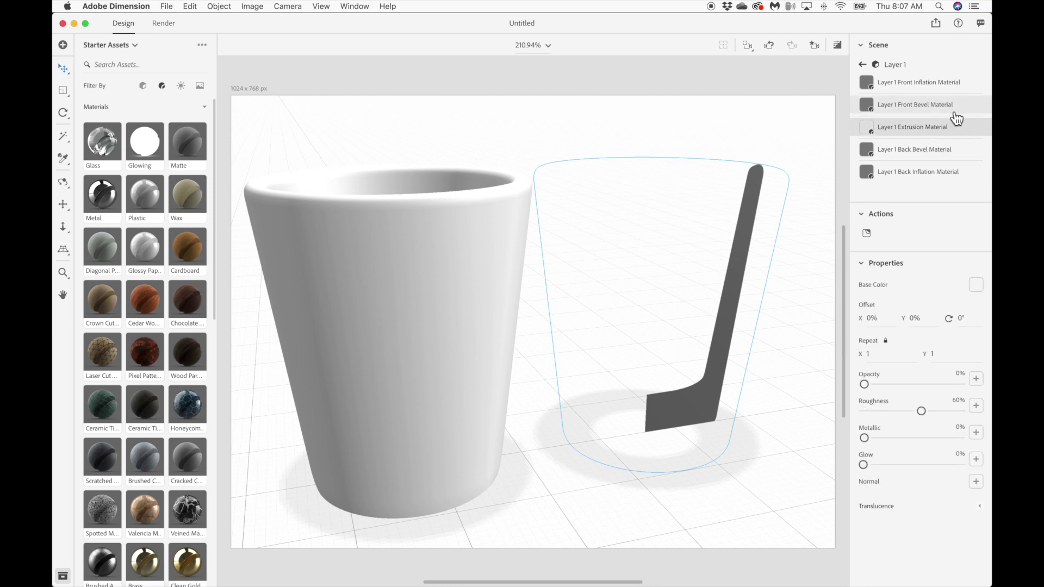
pyautogui.click(955, 118)
pyautogui.moveTo(961, 386); pyautogui.dragTo(784, 391)
# - Set the opacity of Layer 1's Back Bevel and Back Inflation materials to 0%
pyautogui.click(922, 154)
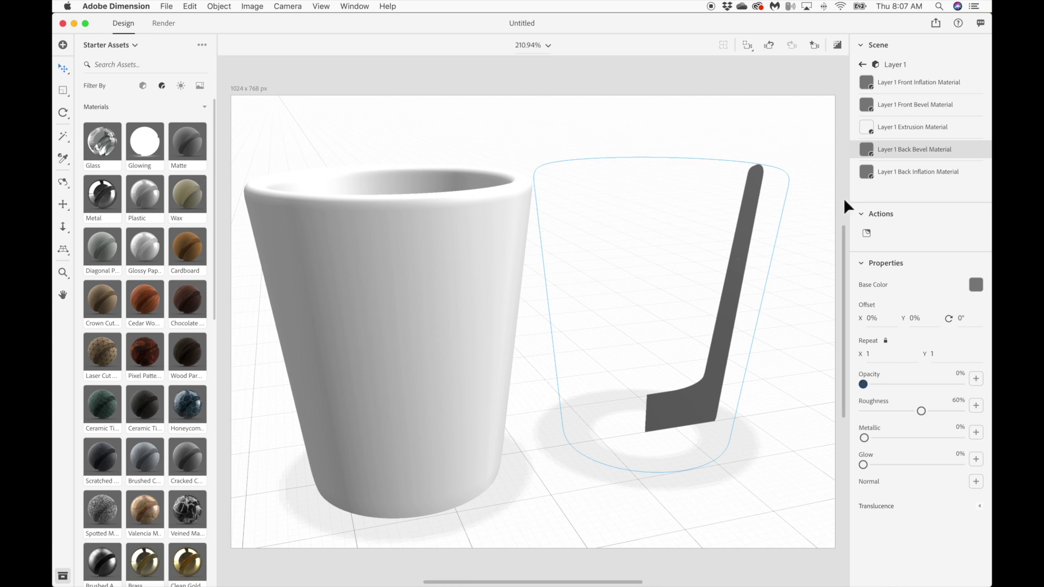
pyautogui.click(905, 183)
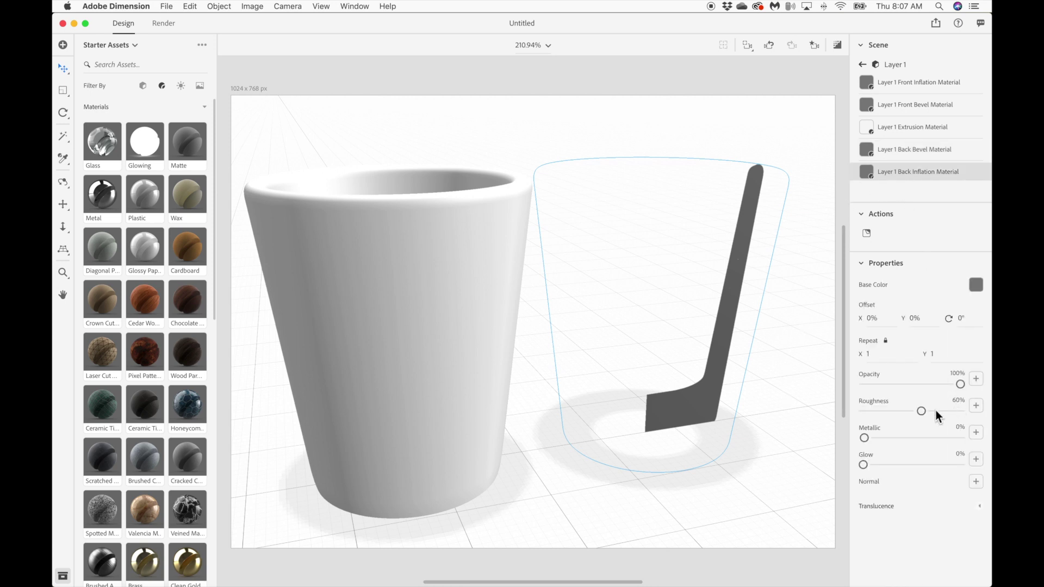
pyautogui.moveTo(960, 384); pyautogui.dragTo(774, 386)
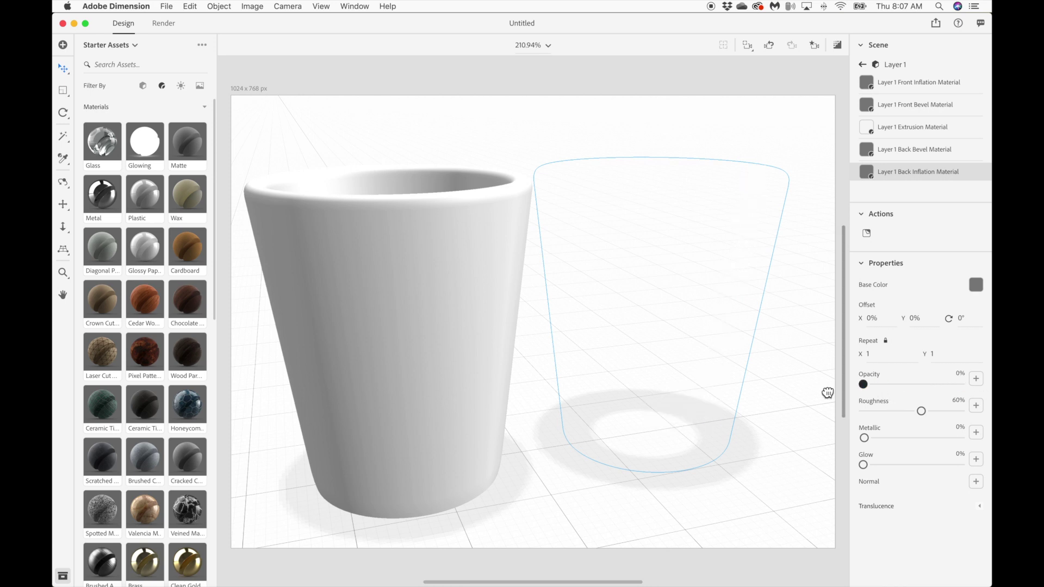
pyautogui.click(920, 150)
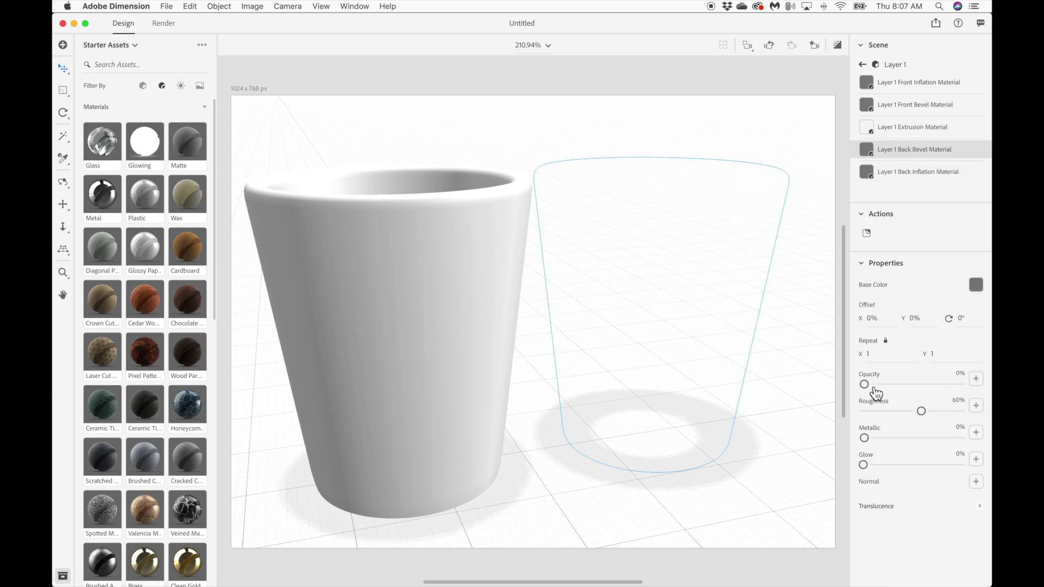
pyautogui.moveTo(869, 385); pyautogui.dragTo(749, 375)
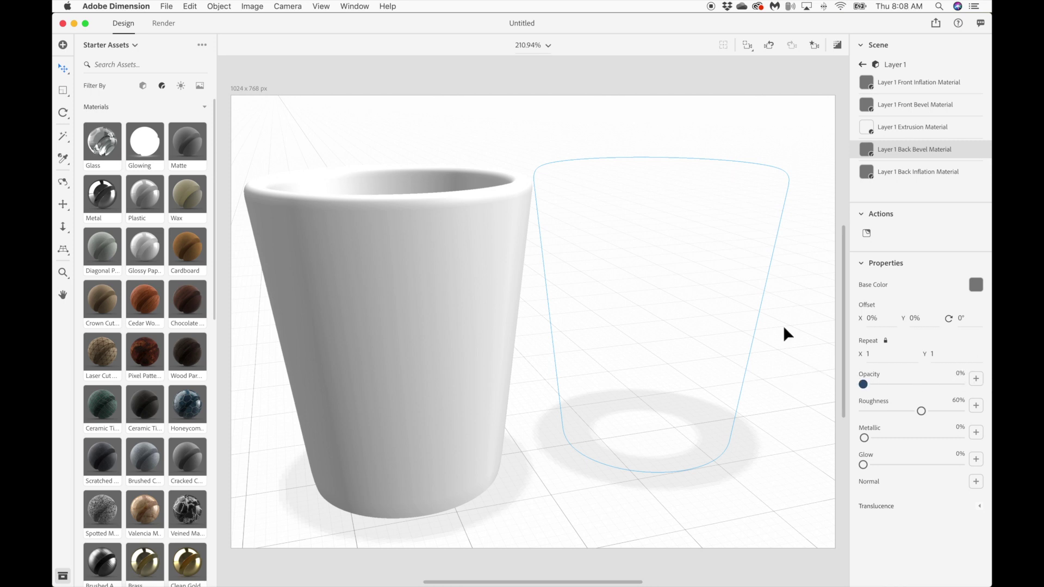
# - Recheck which part the Front Bevel Material covers by varying its opacity and returning it to 0%
pyautogui.click(904, 105)
pyautogui.moveTo(865, 385); pyautogui.dragTo(738, 385)
pyautogui.moveTo(863, 384); pyautogui.dragTo(960, 384)
pyautogui.moveTo(982, 375)
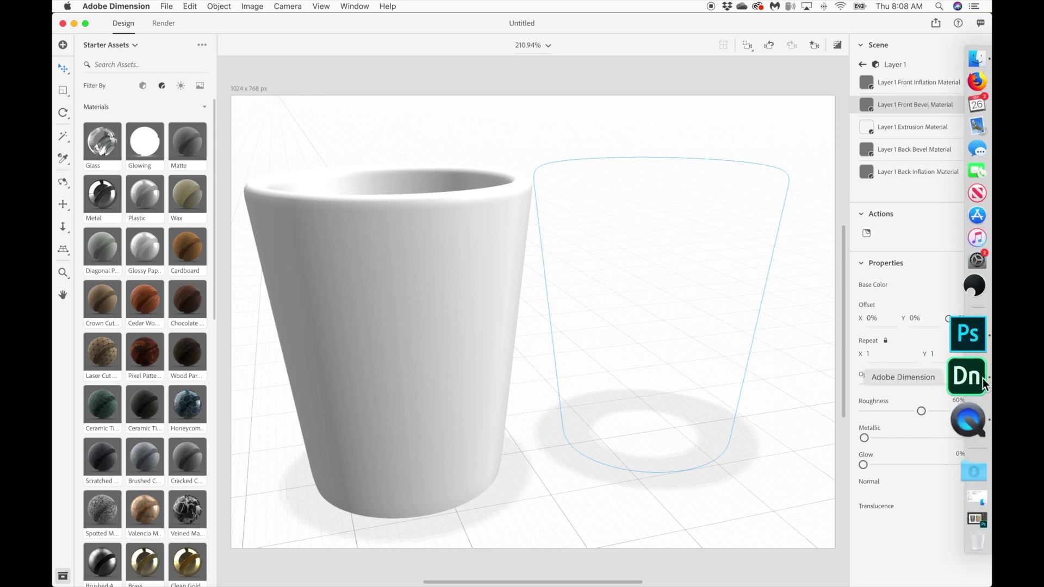
pyautogui.moveTo(959, 384); pyautogui.dragTo(799, 385)
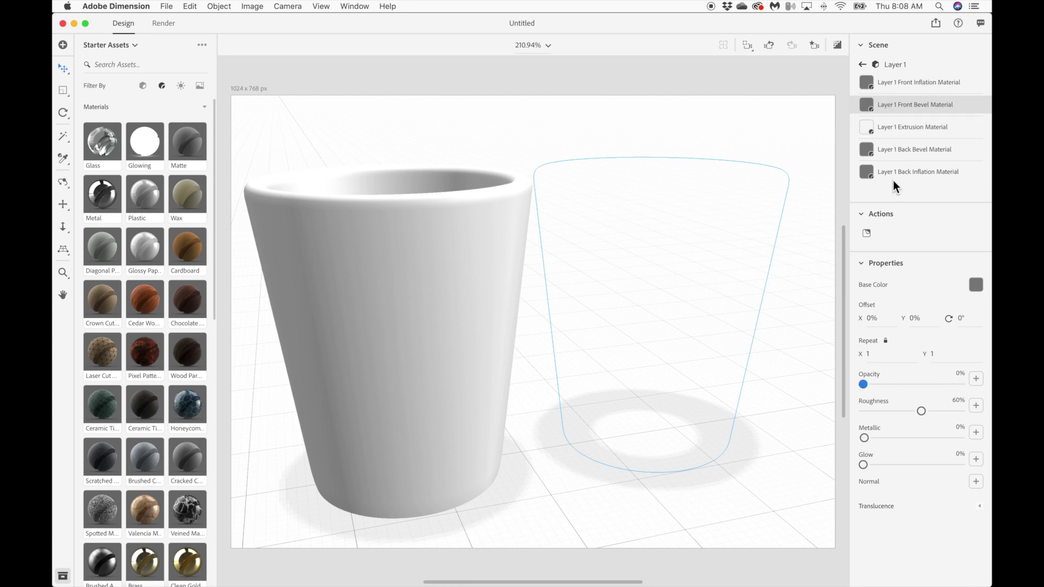
# - Set the Layer 1 Extrusion Material's opacity to 100%, replace it with Glass and view the cup from a raised angle
pyautogui.click(919, 127)
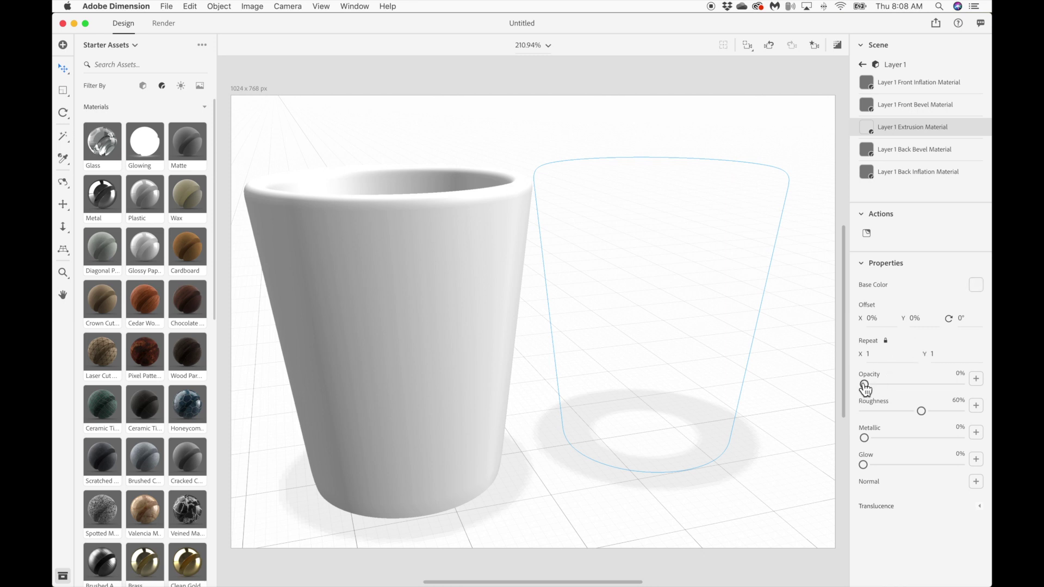
pyautogui.moveTo(865, 384); pyautogui.dragTo(913, 384)
pyautogui.moveTo(989, 386); pyautogui.dragTo(991, 386)
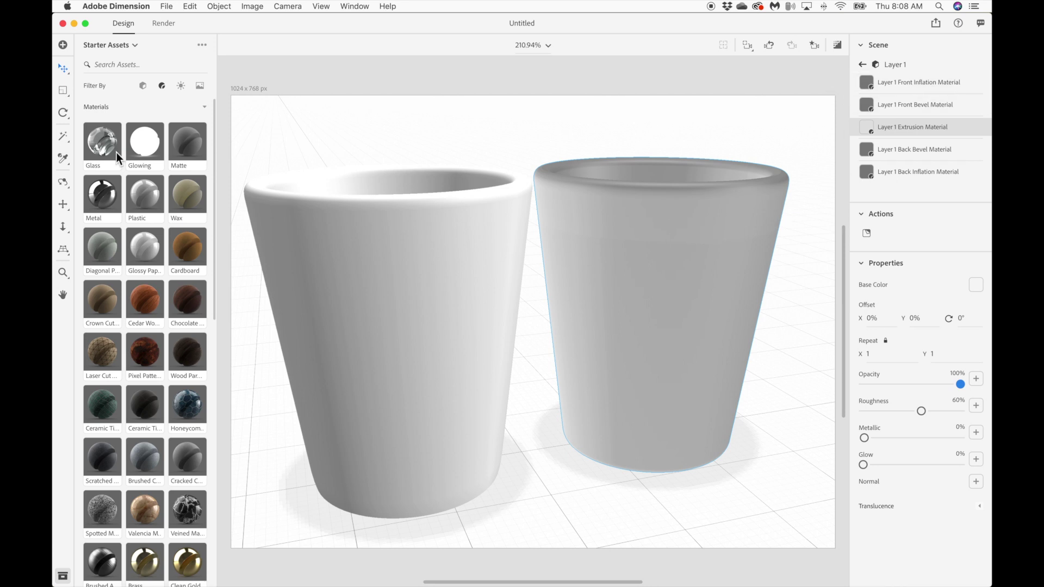
pyautogui.click(103, 142)
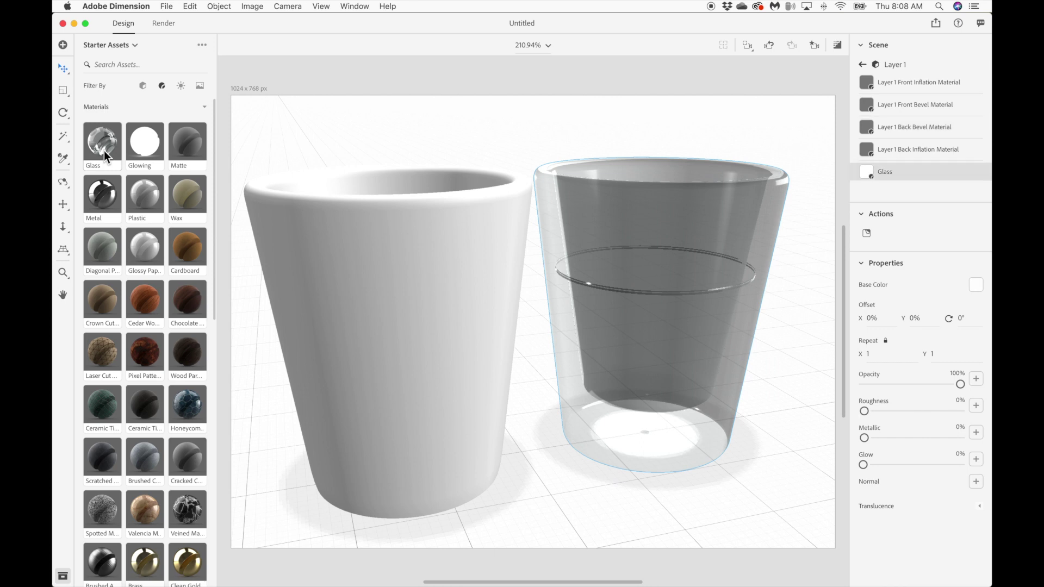
pyautogui.moveTo(670, 330); pyautogui.dragTo(671, 365, button='right')
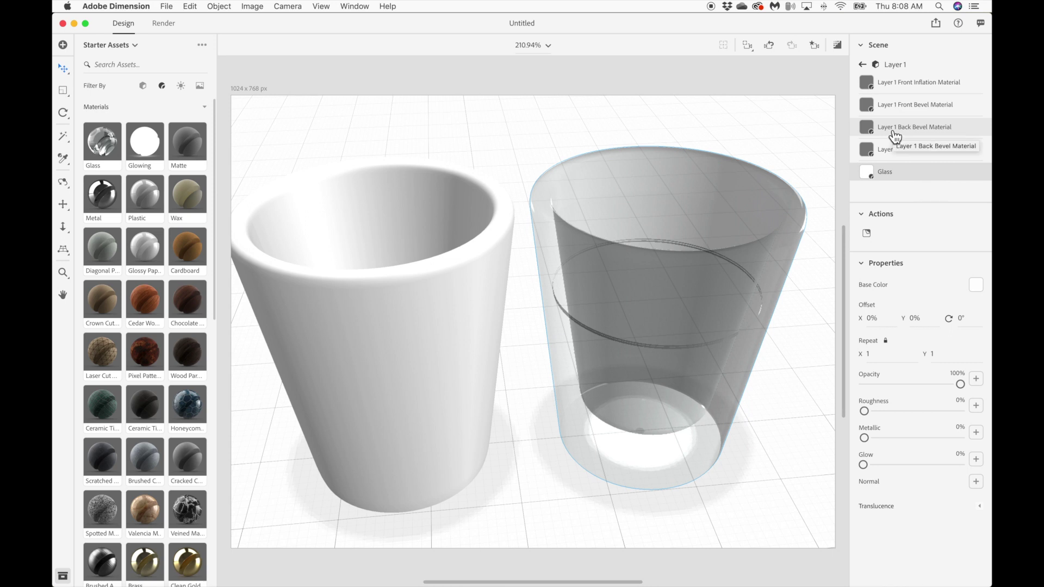
# - Try the Glass material on the whole Layer 1 cup and inspect it from another camera angle
pyautogui.click(861, 65)
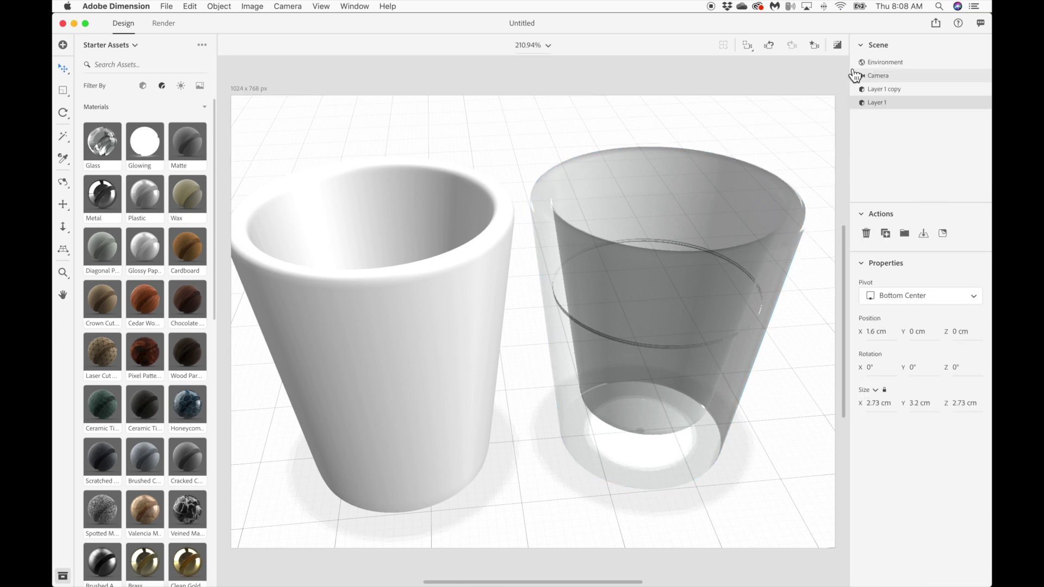
pyautogui.click(86, 136)
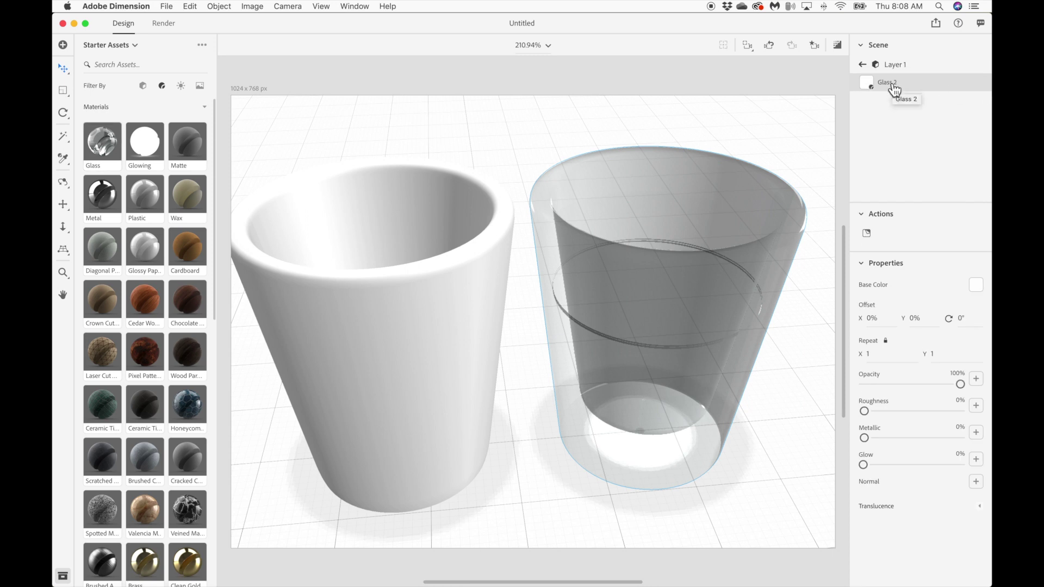
pyautogui.moveTo(715, 256); pyautogui.dragTo(417, 271)
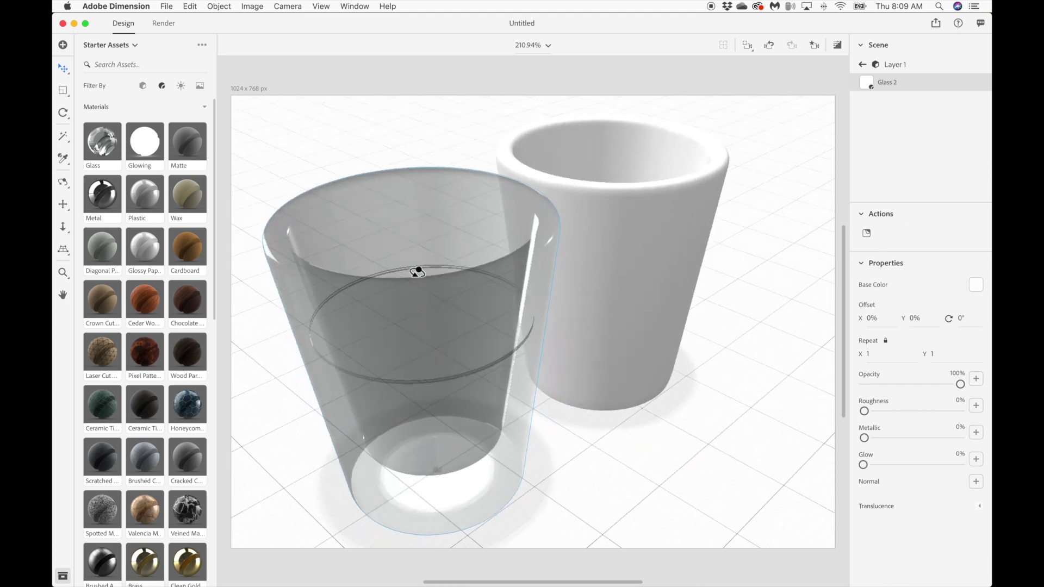
pyautogui.click(416, 272)
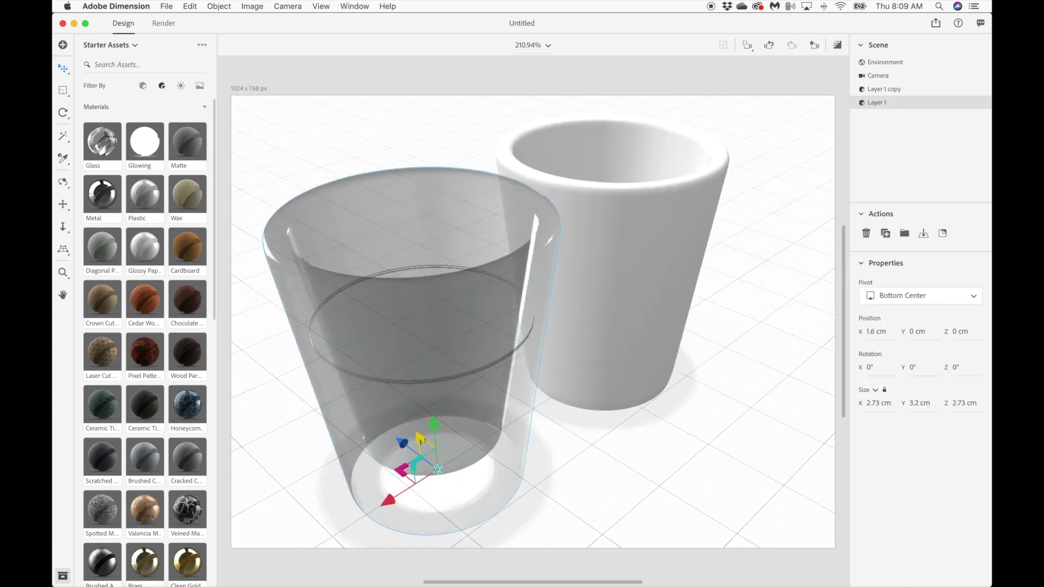
# - Select the Glass entry among Layer 1's materials and examine the cup from lower camera angles
pyautogui.click(984, 108)
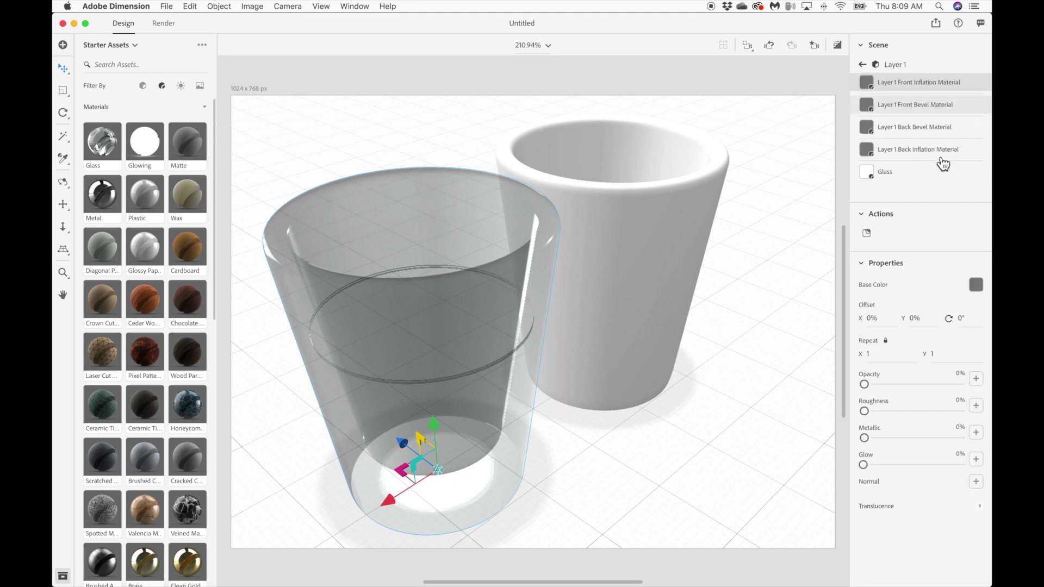
pyautogui.click(931, 181)
pyautogui.moveTo(485, 423); pyautogui.dragTo(682, 365, button='middle')
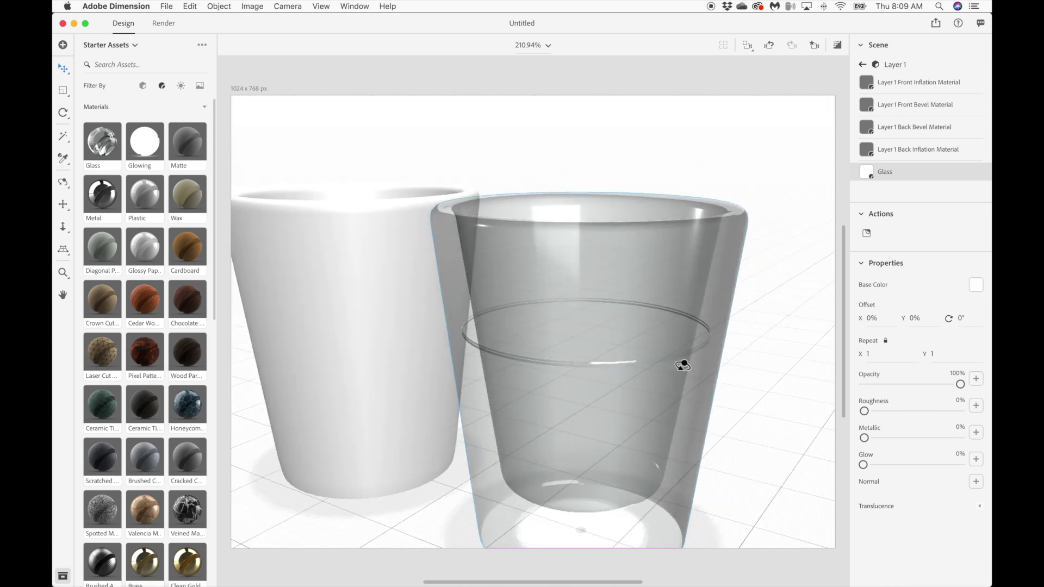
pyautogui.moveTo(590, 396); pyautogui.dragTo(603, 370, button='middle')
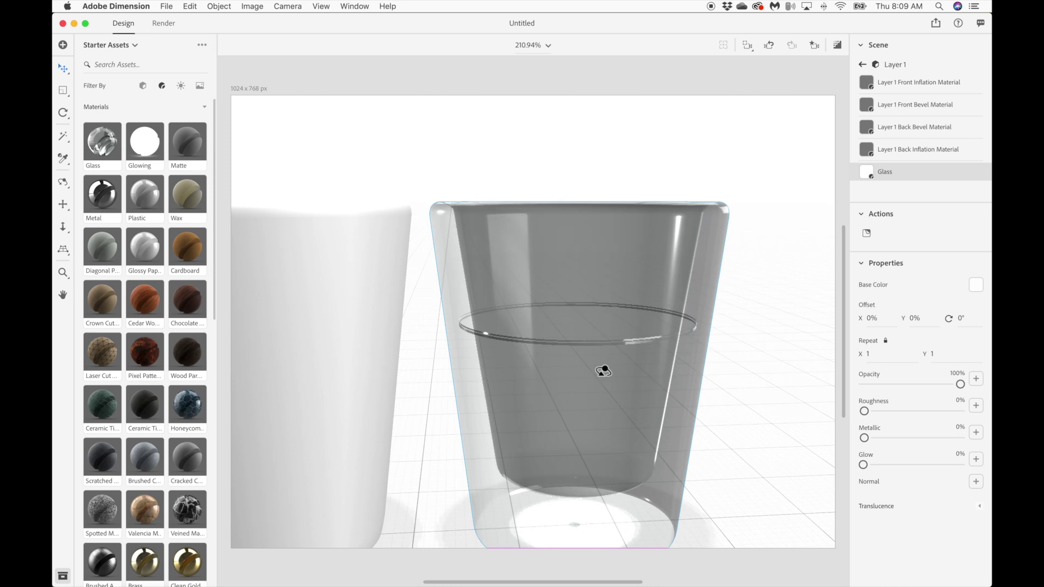
# - Select and frame both cups and apply the Clean Gold material to them
pyautogui.press('super+a')
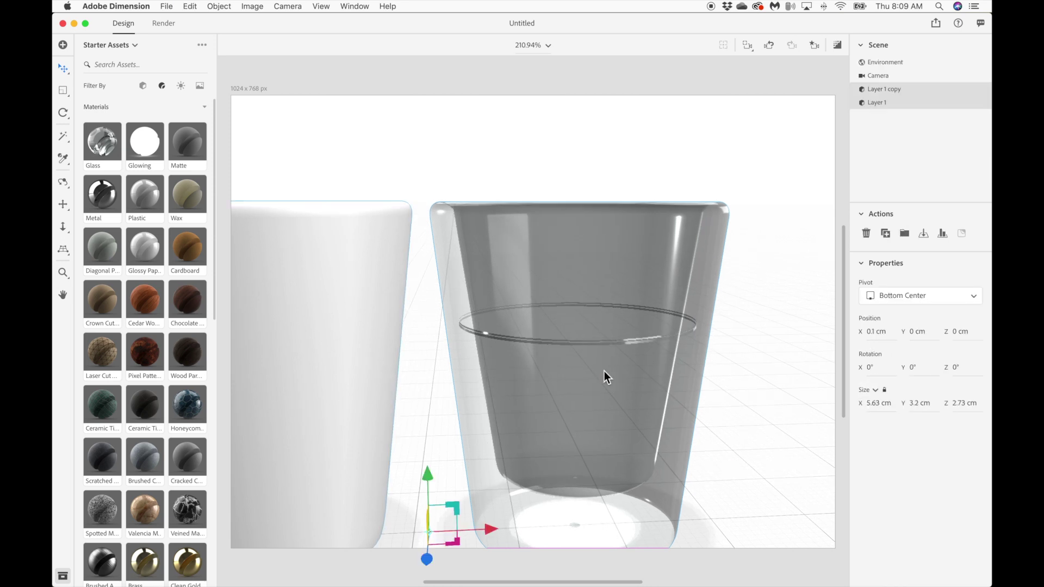
pyautogui.press('f')
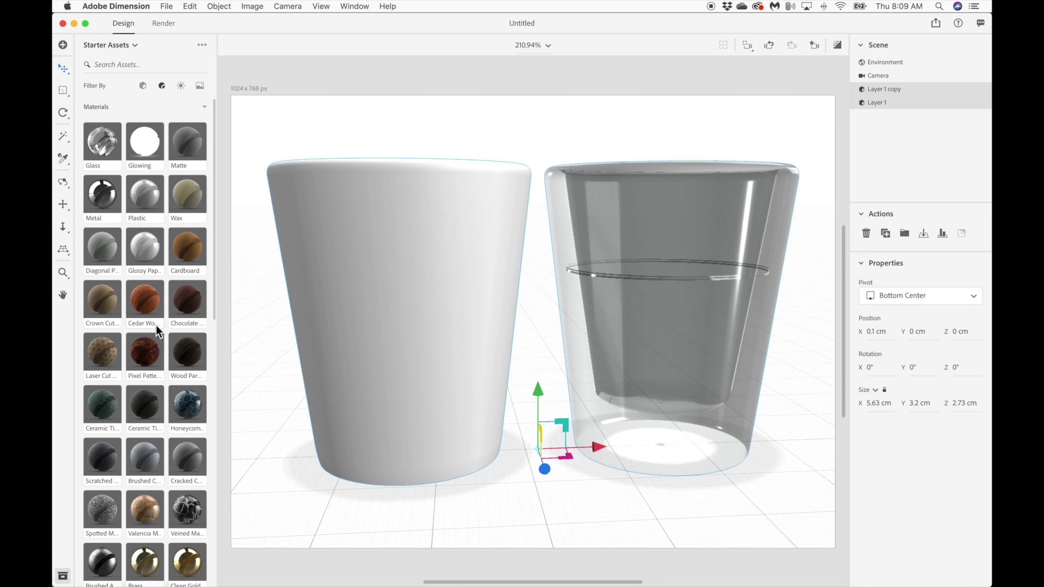
pyautogui.scroll(-5, 156, 325)
pyautogui.click(177, 417)
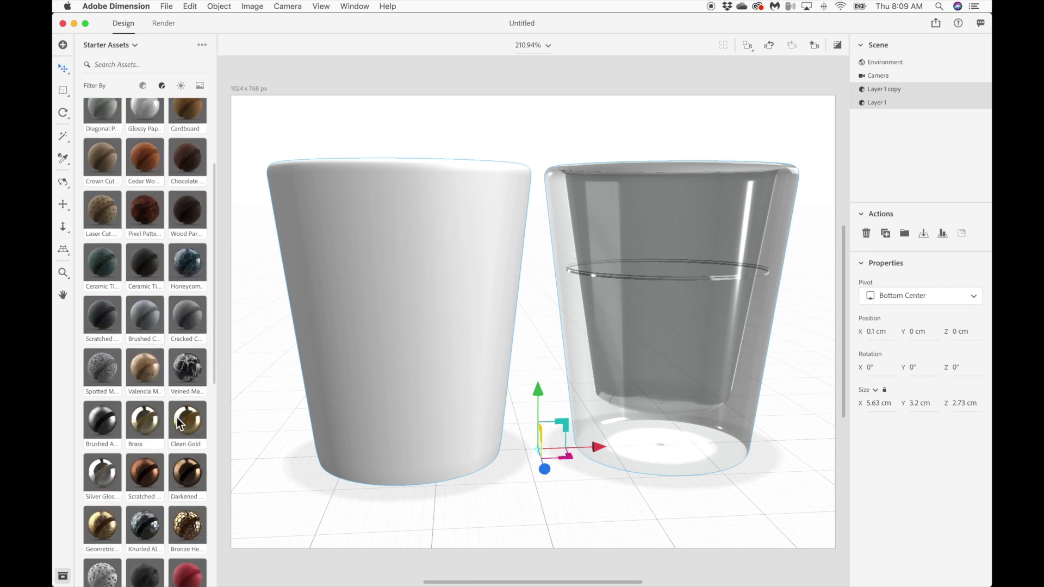
# - Check the gold cups in the enlarged render preview, then shrink it and view them from a raised angle
pyautogui.click(837, 46)
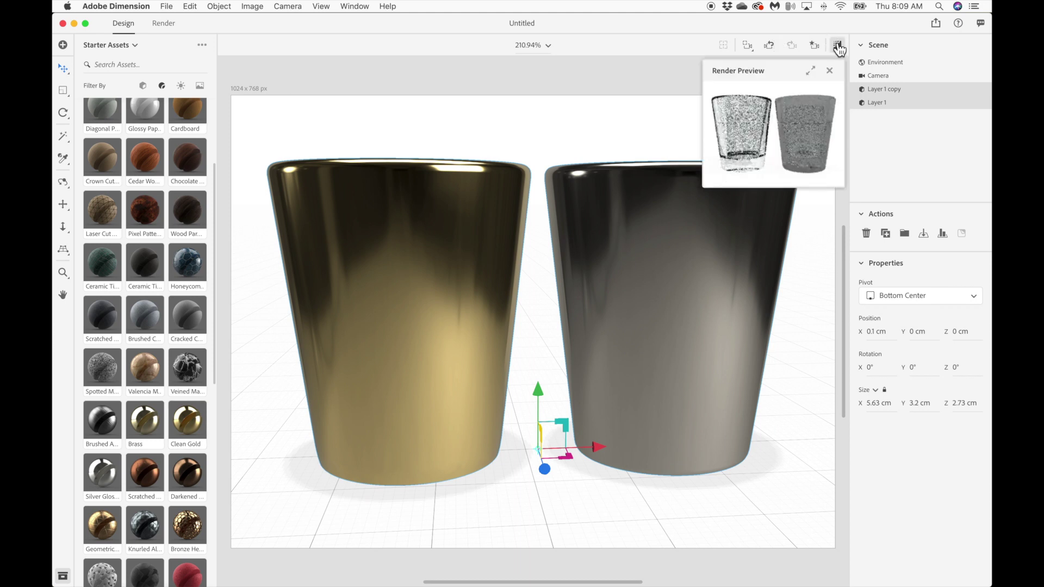
pyautogui.click(809, 71)
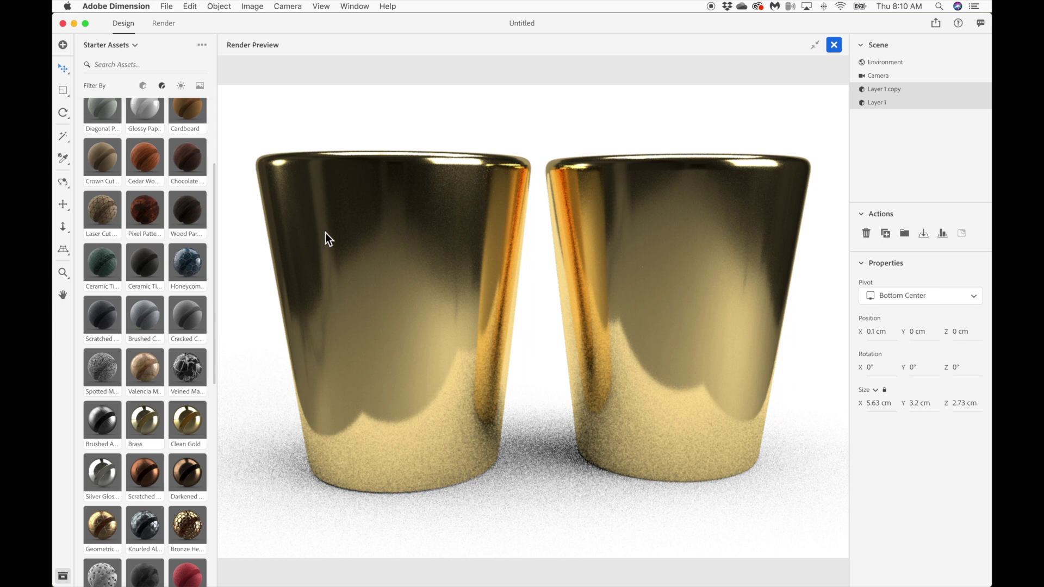
pyautogui.click(814, 45)
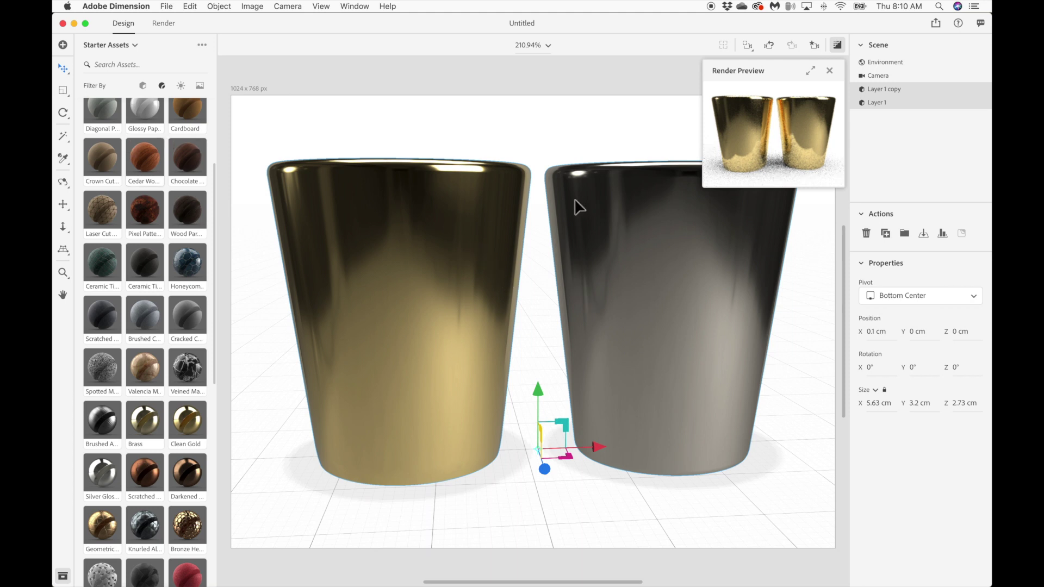
pyautogui.moveTo(450, 352); pyautogui.dragTo(447, 372, button='right')
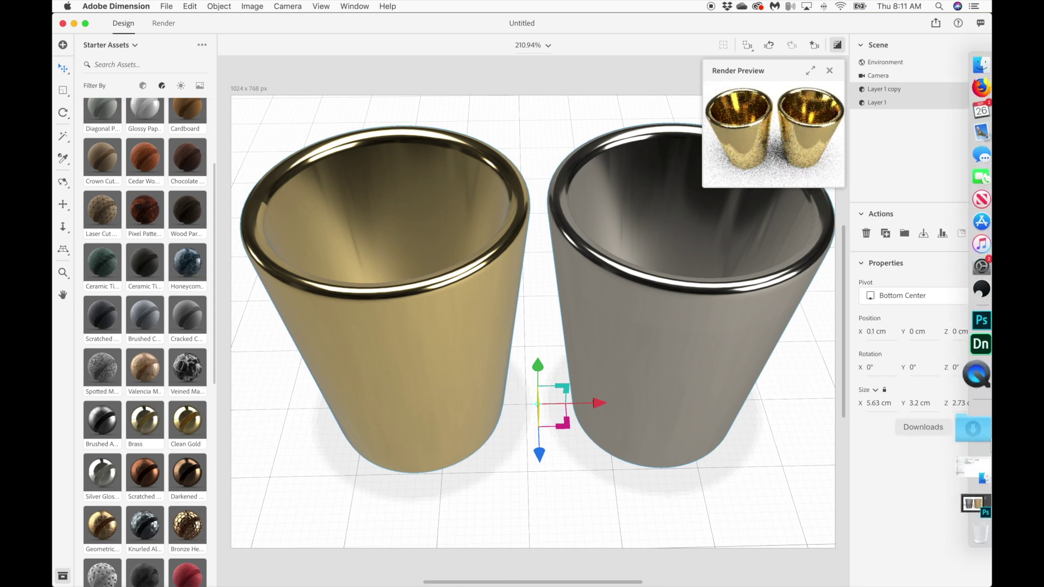
# - Switch to Photoshop, undo the 3D work back to the two flat cup profiles and delete Layer 1
pyautogui.click(976, 359)
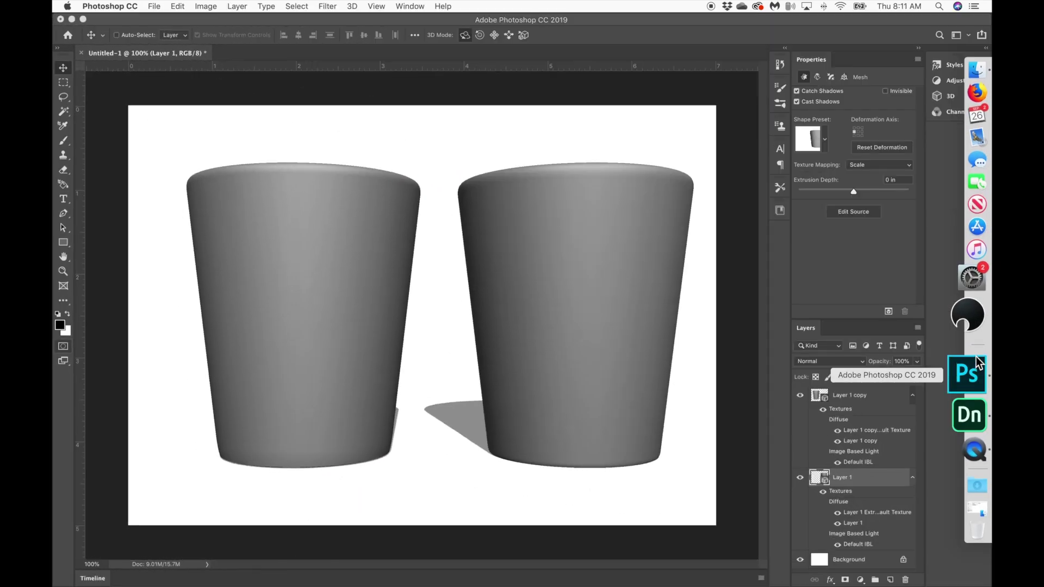
pyautogui.press('super+z')
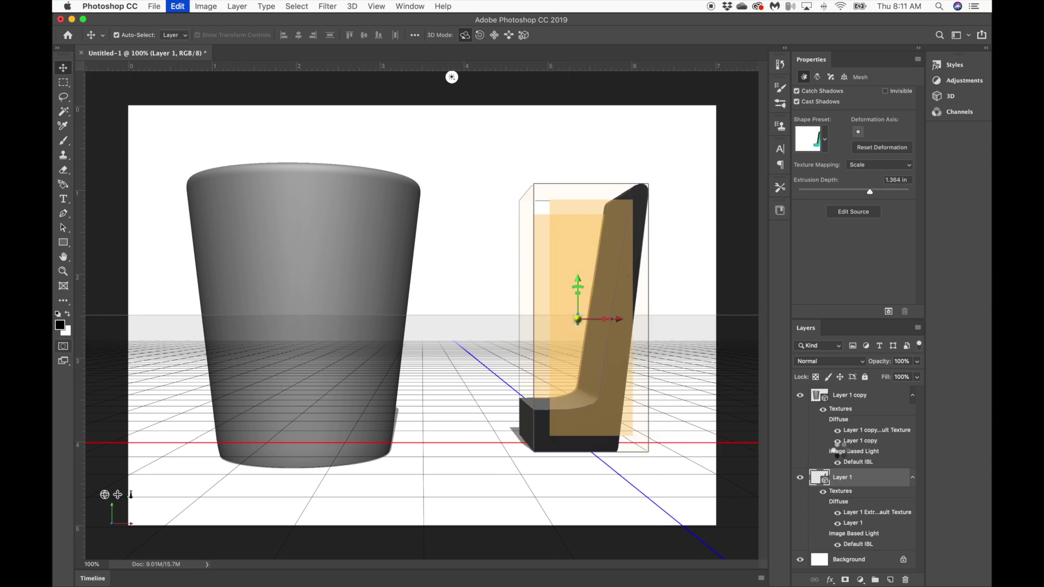
pyautogui.press('super+z')
pyautogui.press('super+z')
pyautogui.press('super+shift+z')
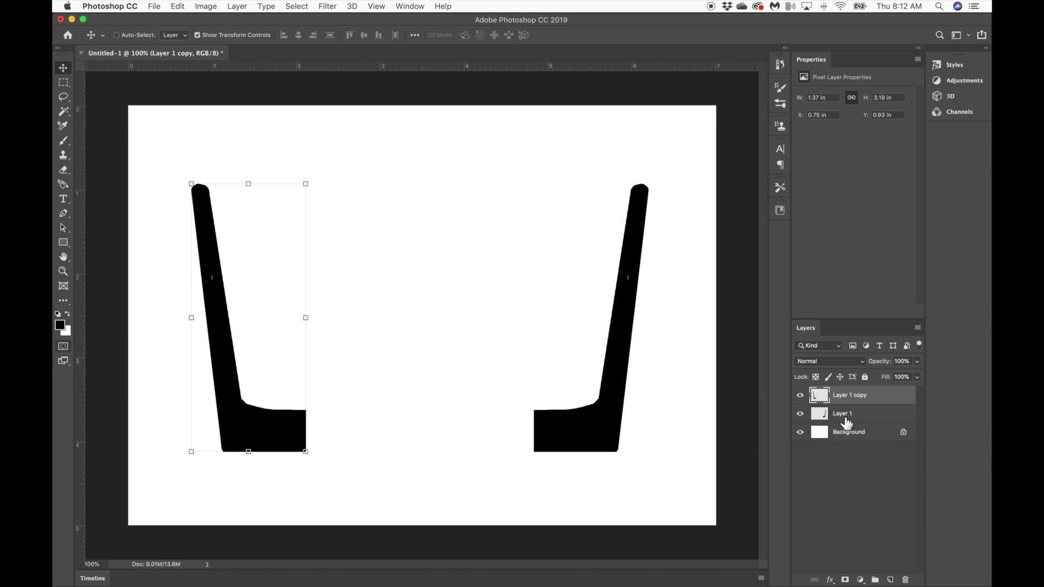
pyautogui.click(872, 421)
pyautogui.press('Delete')
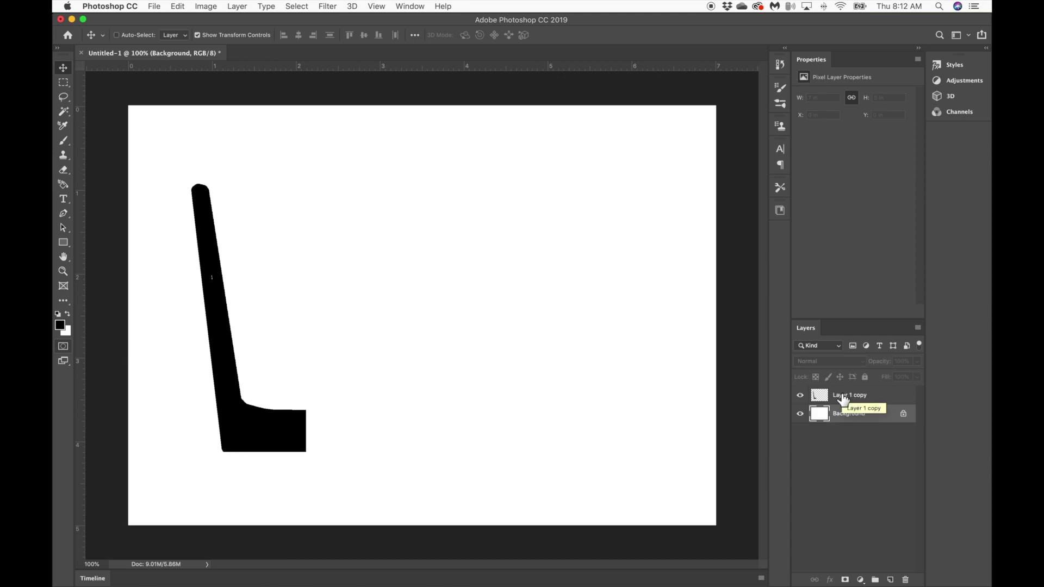
# - Add a layer beneath Layer 1 copy and fill a rectangle about 2.34 by 2.73 in with black over the profile's lower part
pyautogui.press('m')
pyautogui.moveTo(379, 467); pyautogui.dragTo(182, 238)
pyautogui.press('super+shift+n')
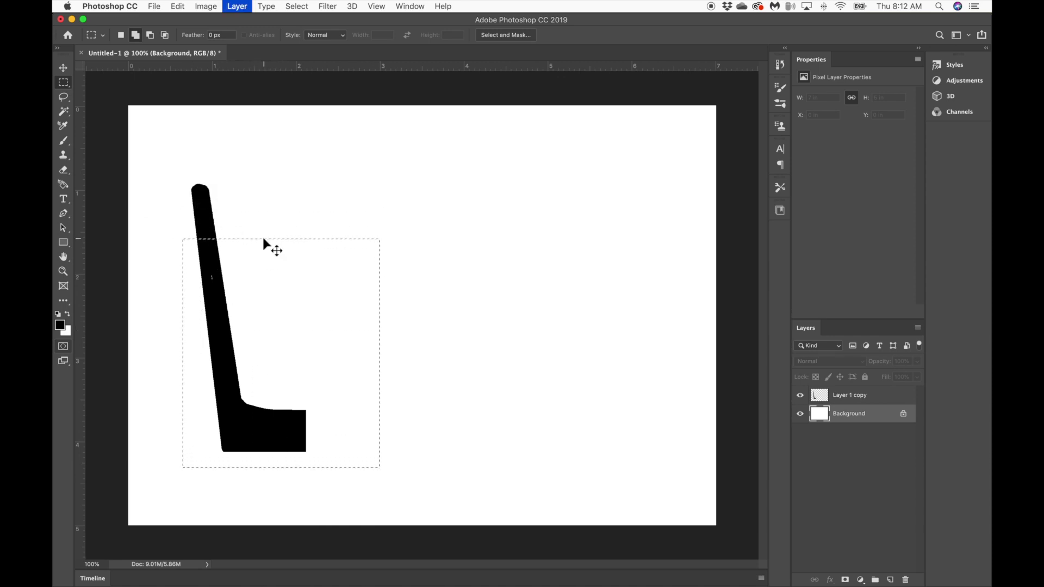
pyautogui.press('Return')
pyautogui.press('g')
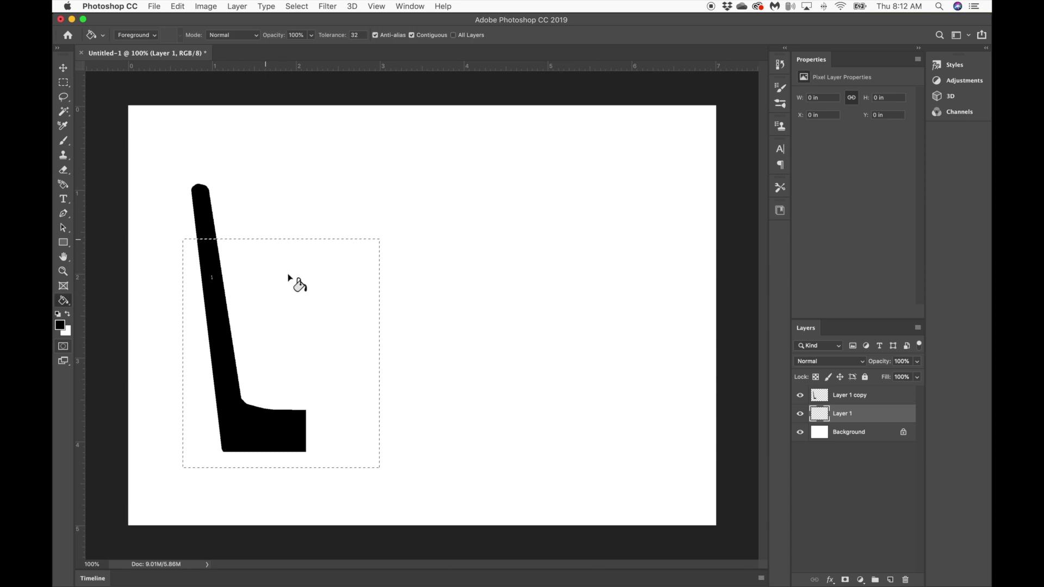
pyautogui.click(291, 297)
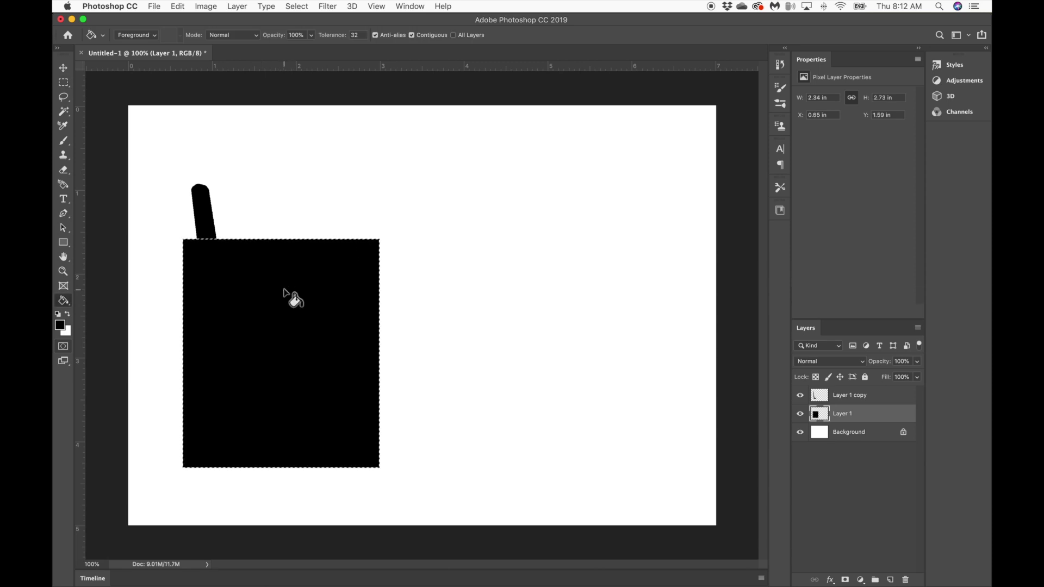
# - Cut the cup profile's shape out of Layer 1's black block and hide Layer 1 copy
pyautogui.click(872, 401)
pyautogui.press('super+d')
pyautogui.press('w')
pyautogui.click(209, 236)
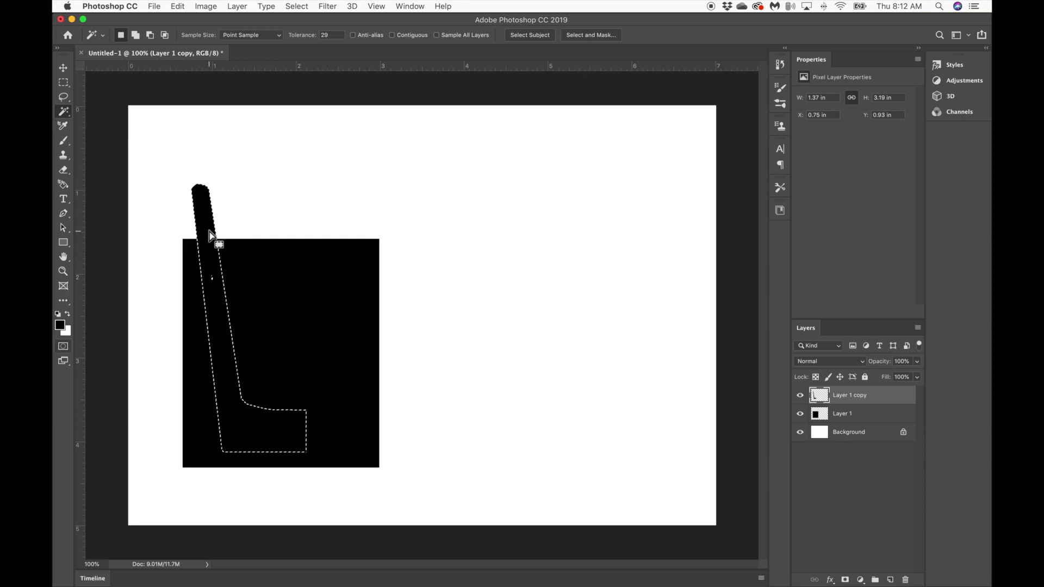
pyautogui.click(875, 421)
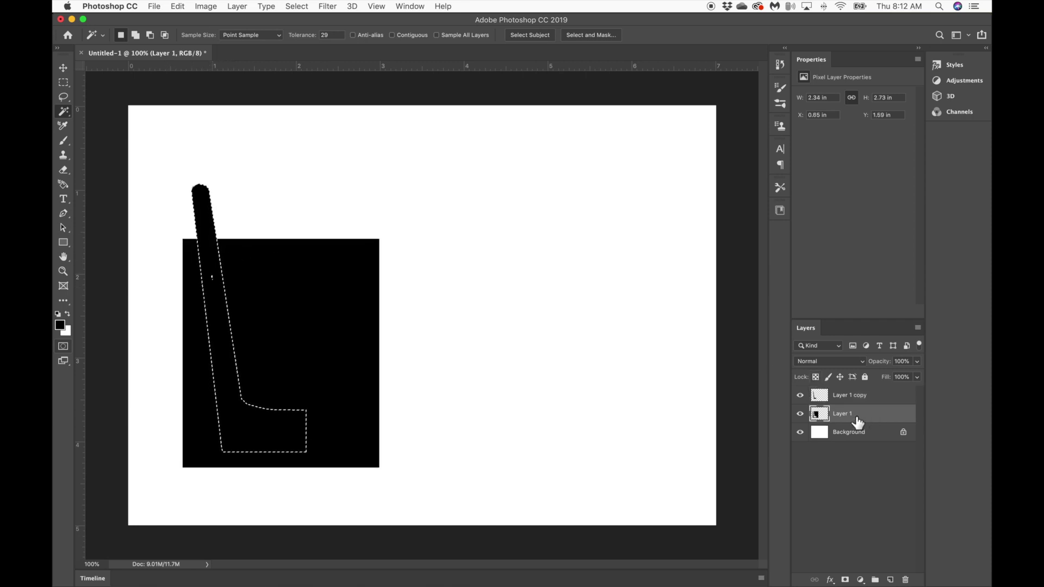
pyautogui.click(800, 395)
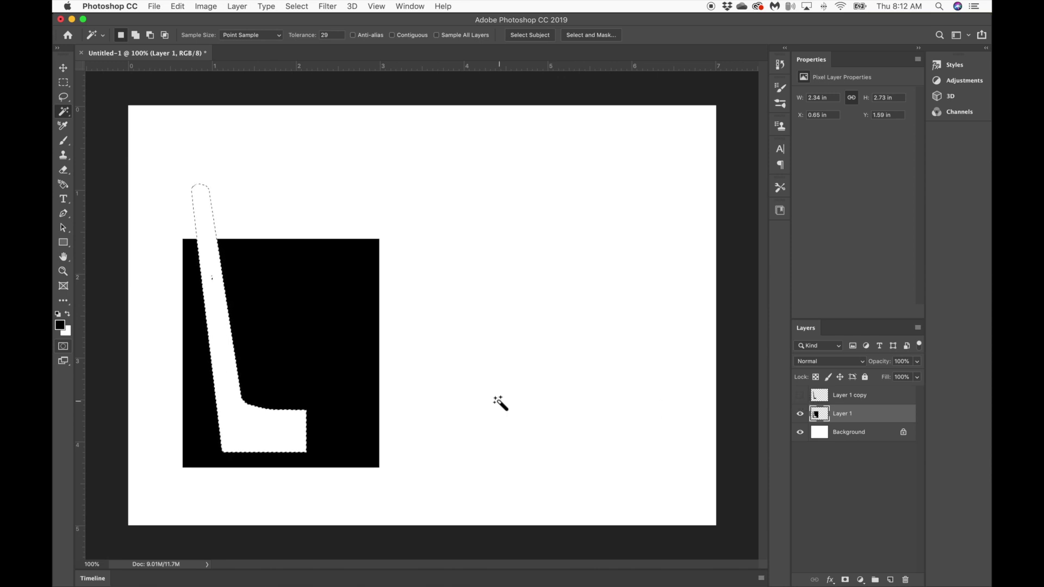
pyautogui.press('l')
pyautogui.press('super+d')
# - Trim away the part of the black block that extends past the vertical centre edge of the cup base
pyautogui.press('m')
pyautogui.moveTo(470, 514); pyautogui.dragTo(307, 198)
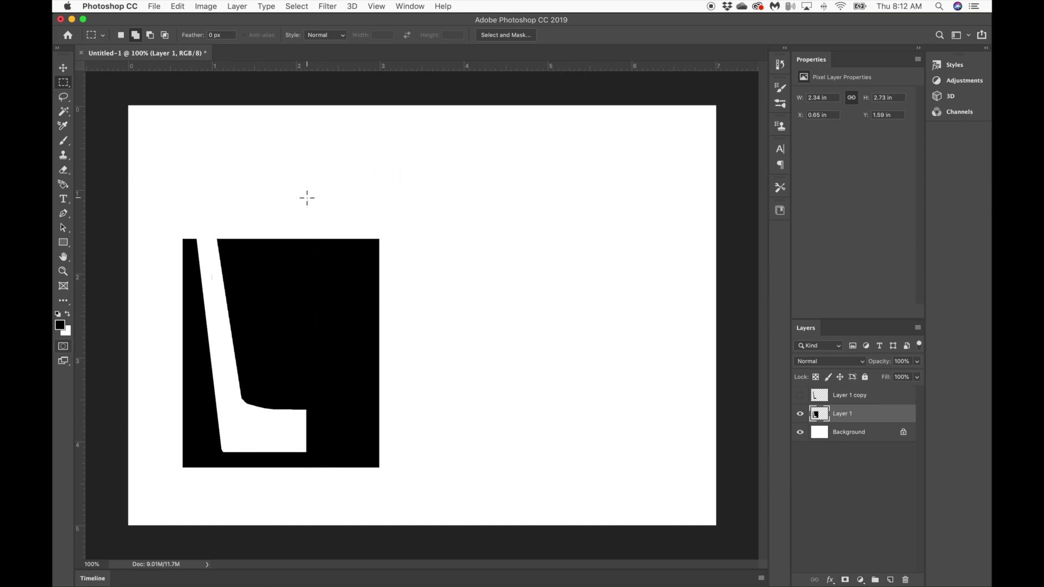
pyautogui.press('super+plus')
pyautogui.press('super+plus')
pyautogui.press('super+plus')
pyautogui.press('super+plus')
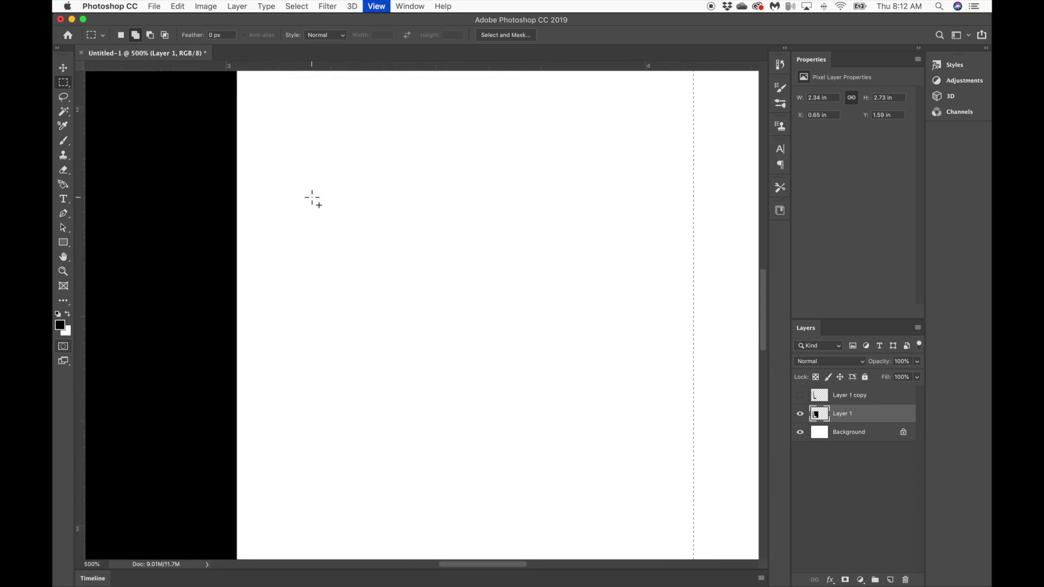
pyautogui.hscroll(-10, 313, 200)
pyautogui.scroll(-3, 312, 200)
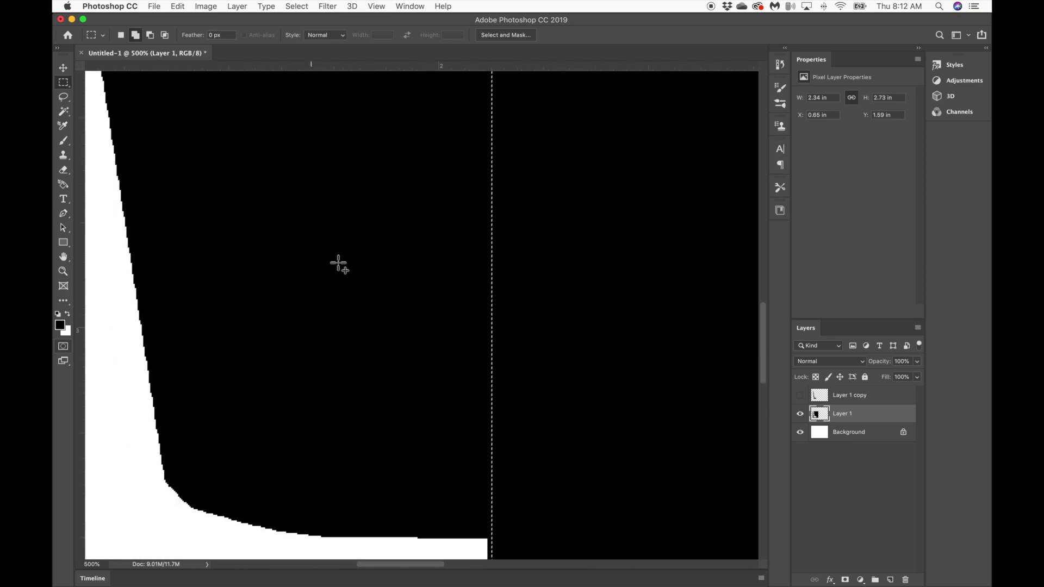
pyautogui.scroll(-3, 348, 269)
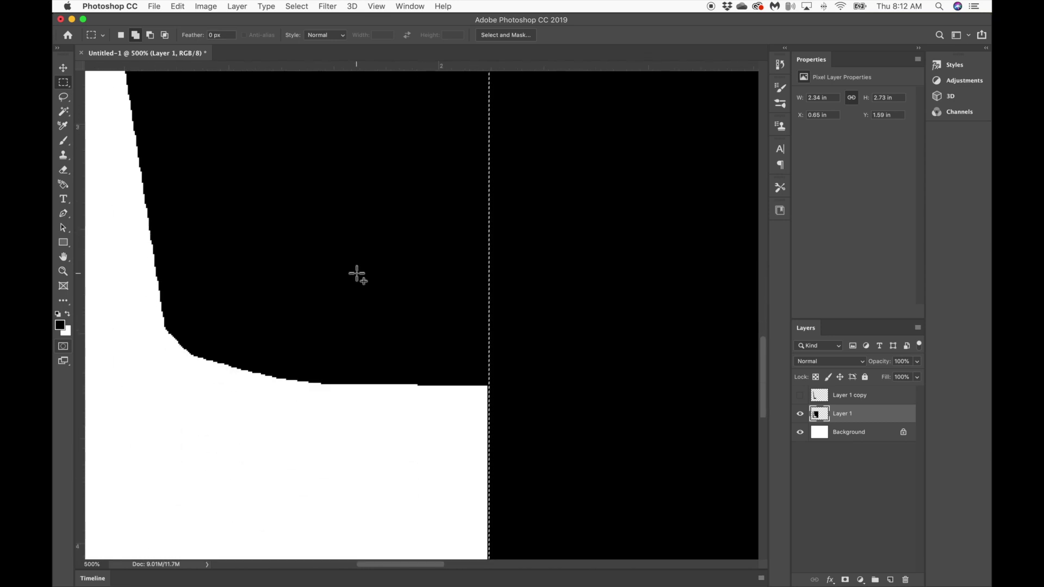
pyautogui.press('Delete')
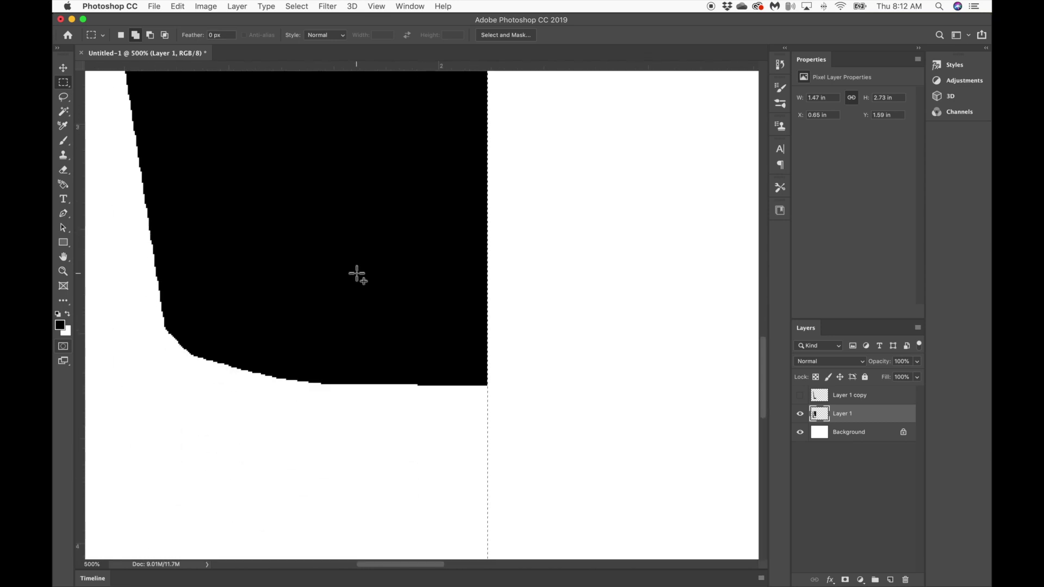
pyautogui.press('super+0')
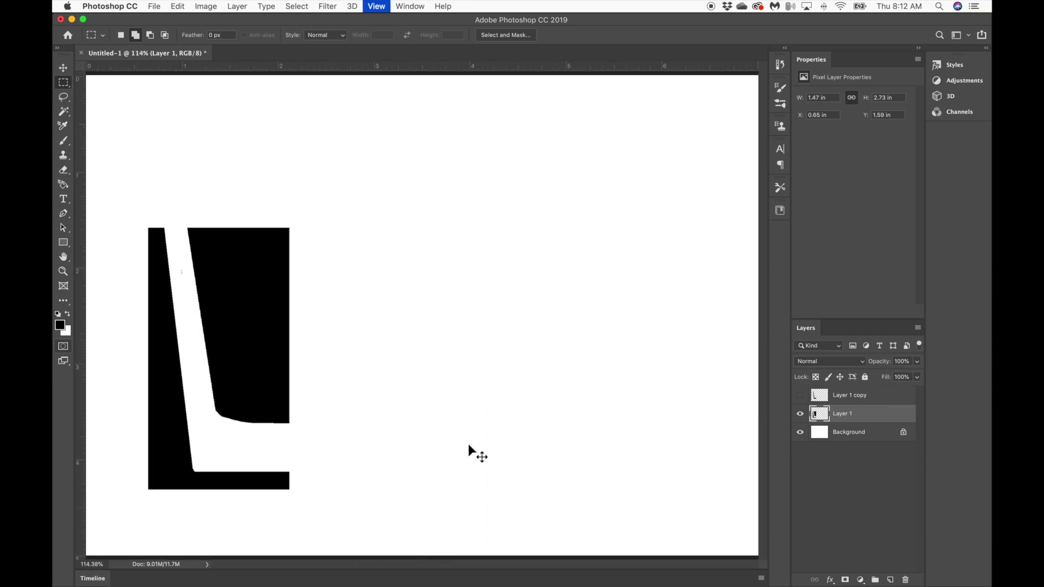
# - Remove the black piece outside the cup wall with a contiguous Magic Wand selection, keeping only the liquid shape inside
pyautogui.press('w')
pyautogui.press('l')
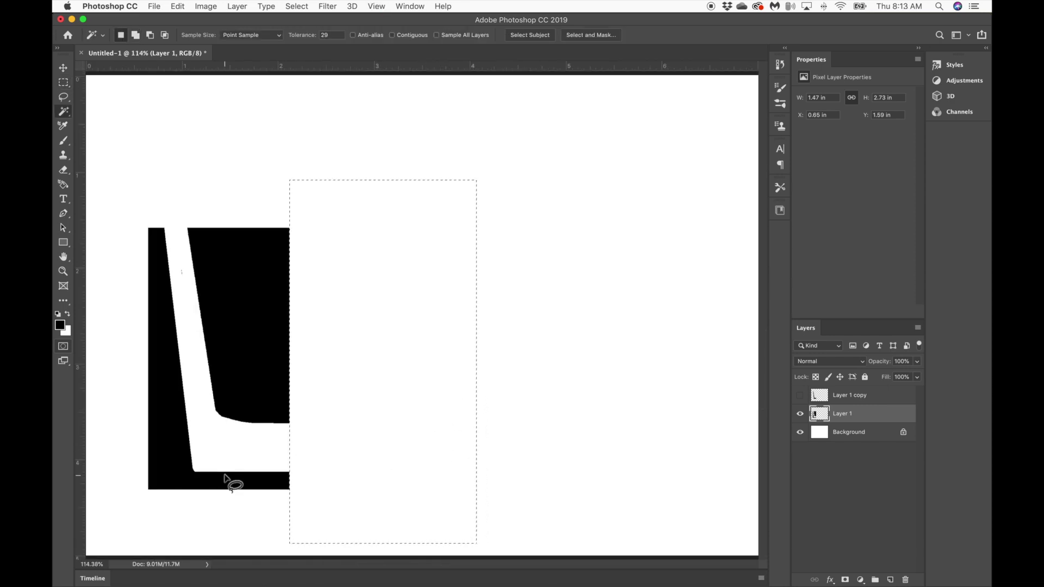
pyautogui.click(220, 480)
pyautogui.press('w')
pyautogui.click(216, 476)
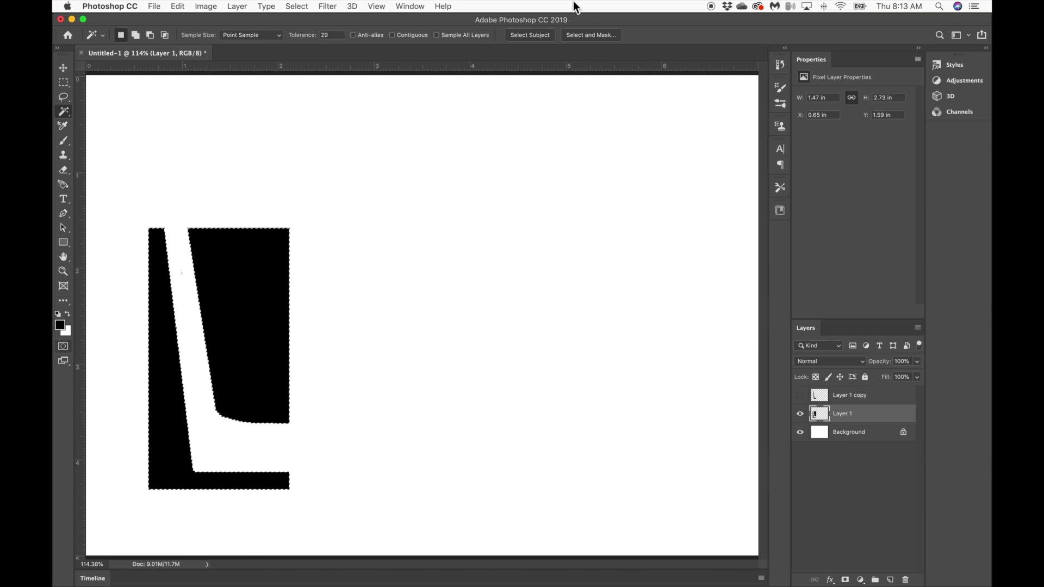
pyautogui.click(419, 35)
pyautogui.press('super+d')
pyautogui.click(166, 458)
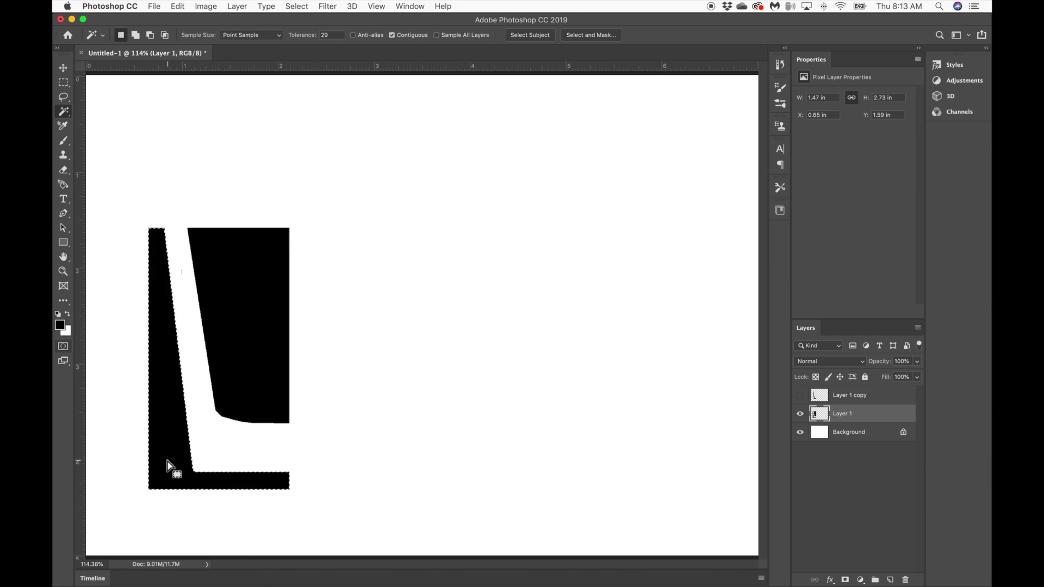
pyautogui.press('Delete')
pyautogui.press('l')
pyautogui.press('super+d')
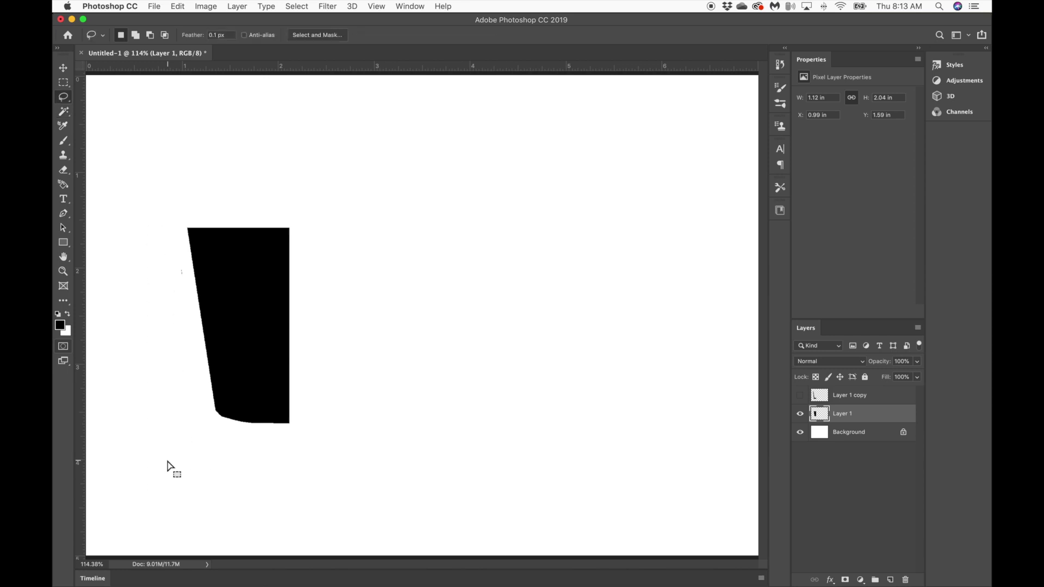
# - Show Layer 1 copy again and check how the liquid shape fits inside the cup profile
pyautogui.click(801, 395)
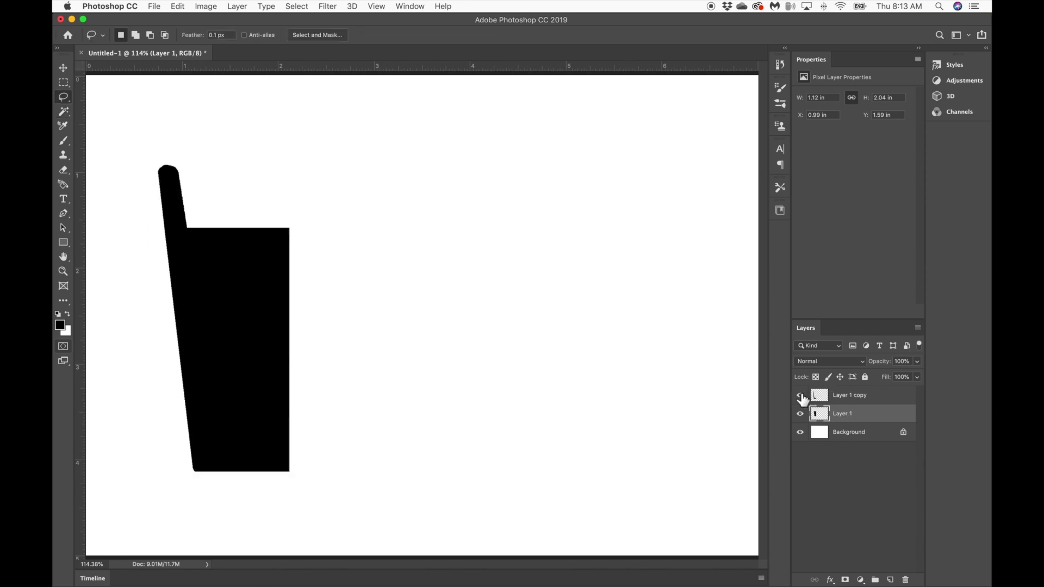
pyautogui.click(801, 396)
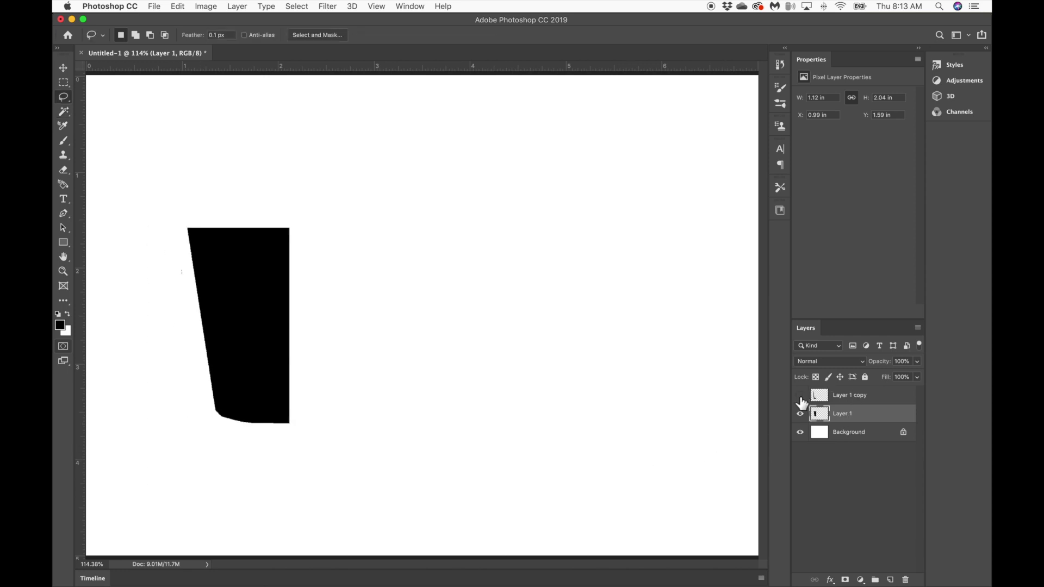
pyautogui.click(800, 396)
pyautogui.click(846, 400)
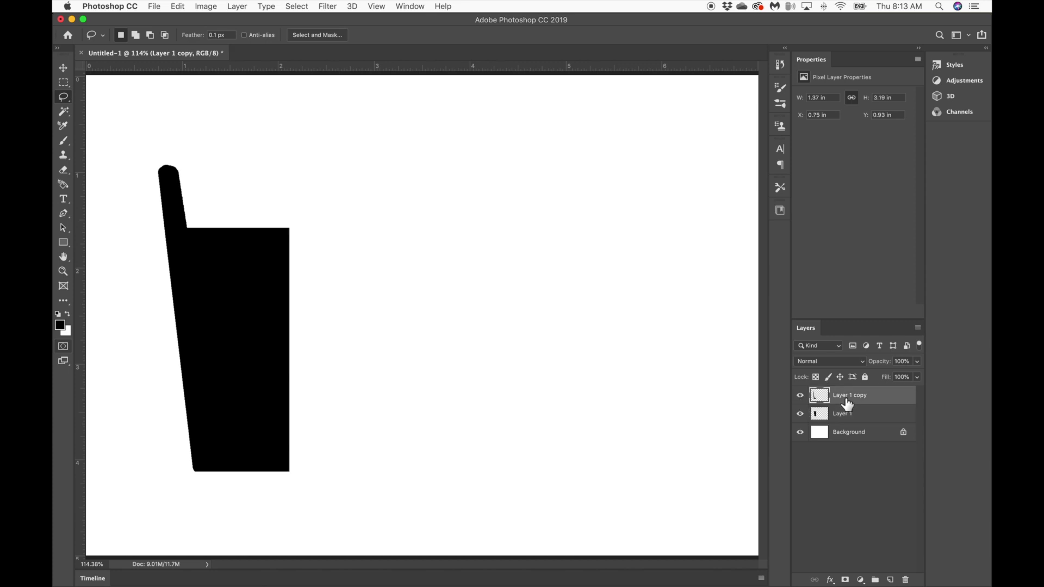
# - Turn Layer 1's liquid shape into a 3D extrusion revolved with the full-turn shape preset and an extrusion depth of 0
pyautogui.click(895, 418)
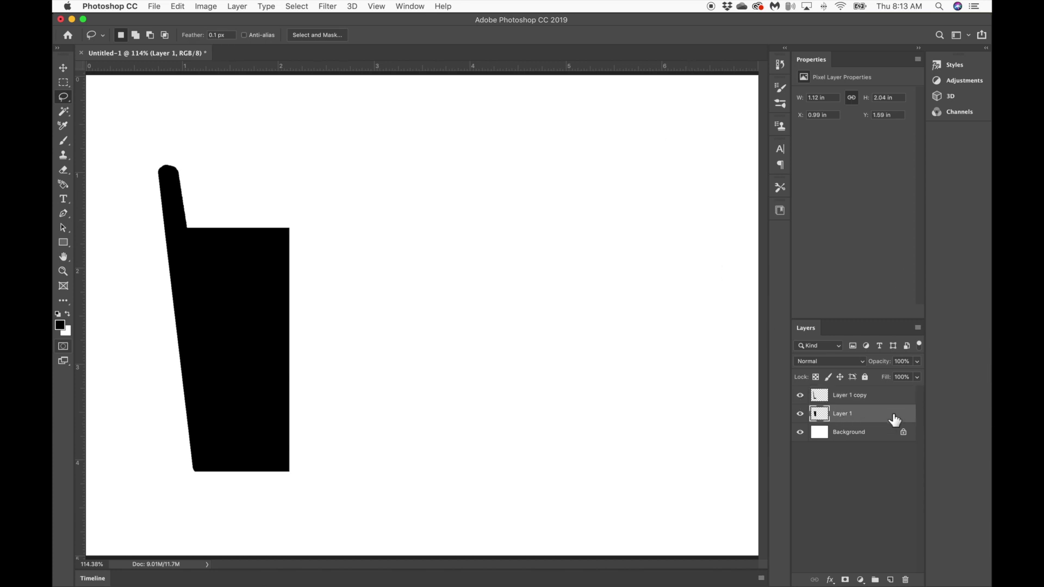
pyautogui.click(352, 6)
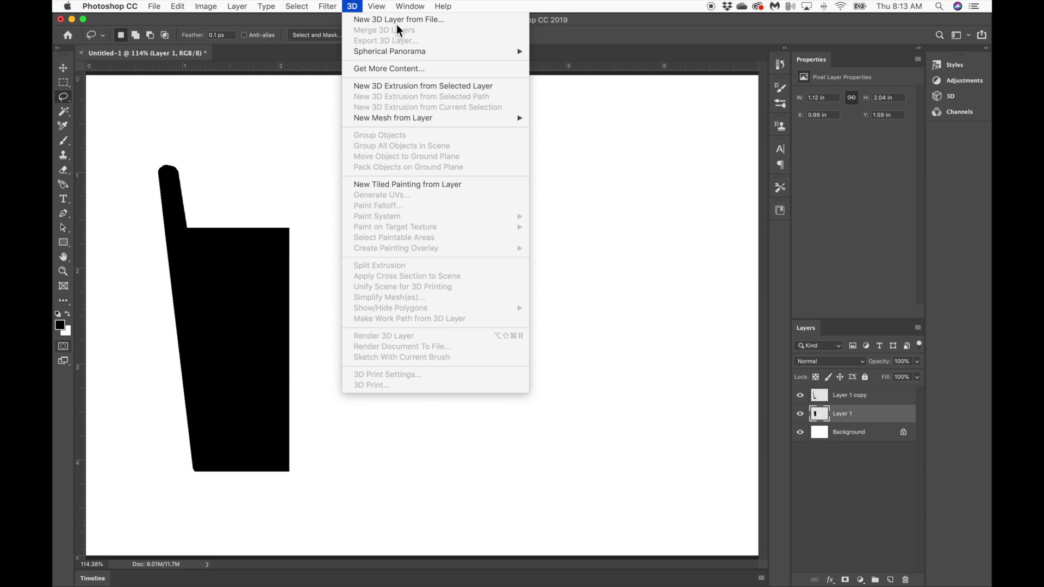
pyautogui.click(380, 84)
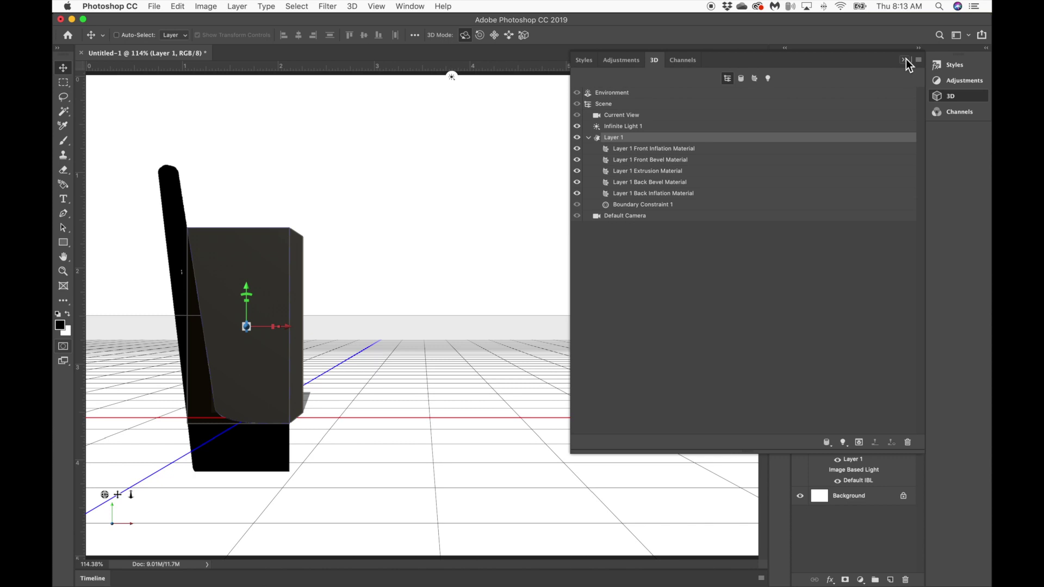
pyautogui.click(905, 60)
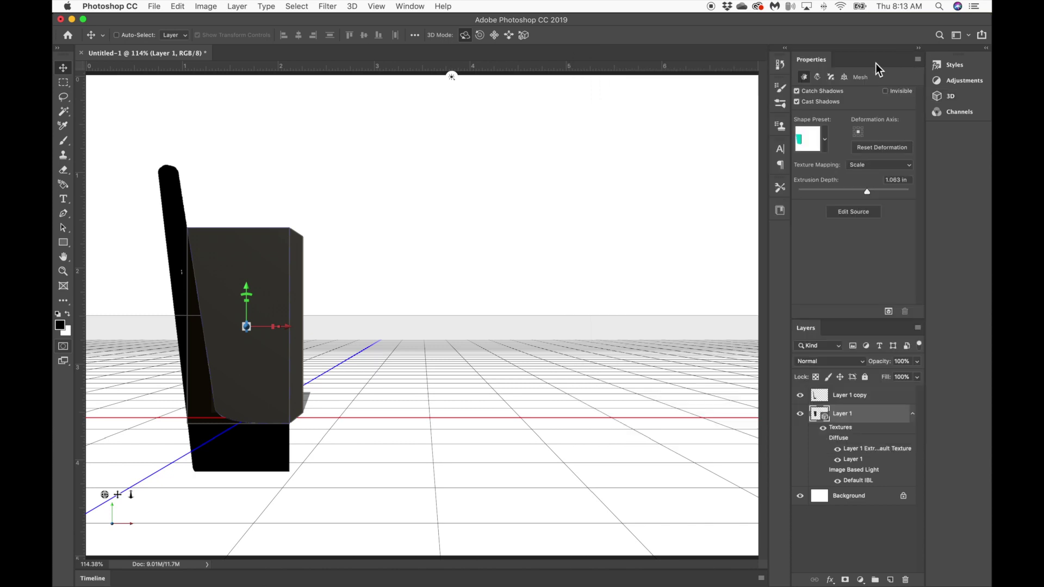
pyautogui.click(824, 139)
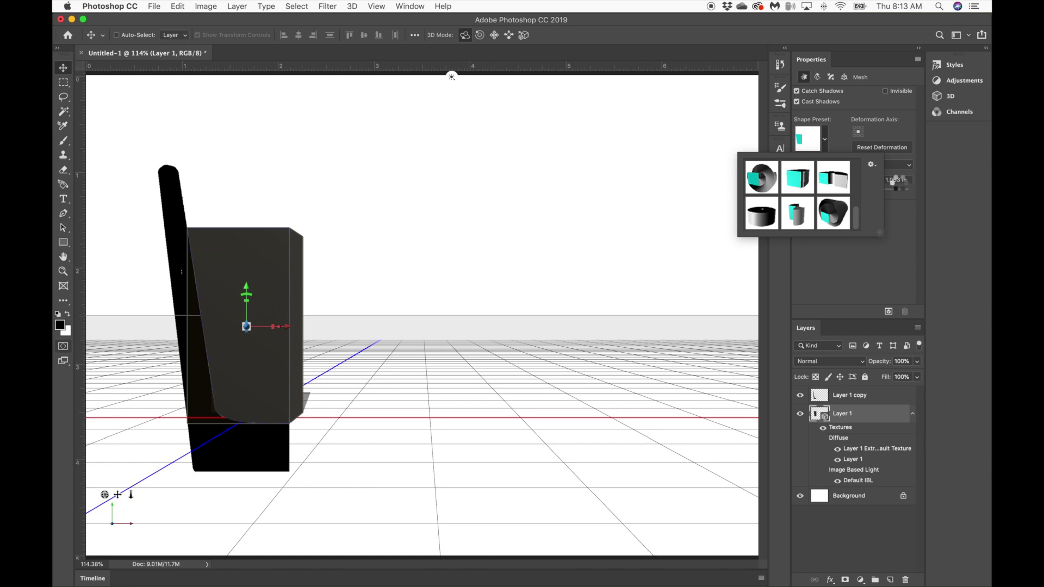
pyautogui.click(900, 181)
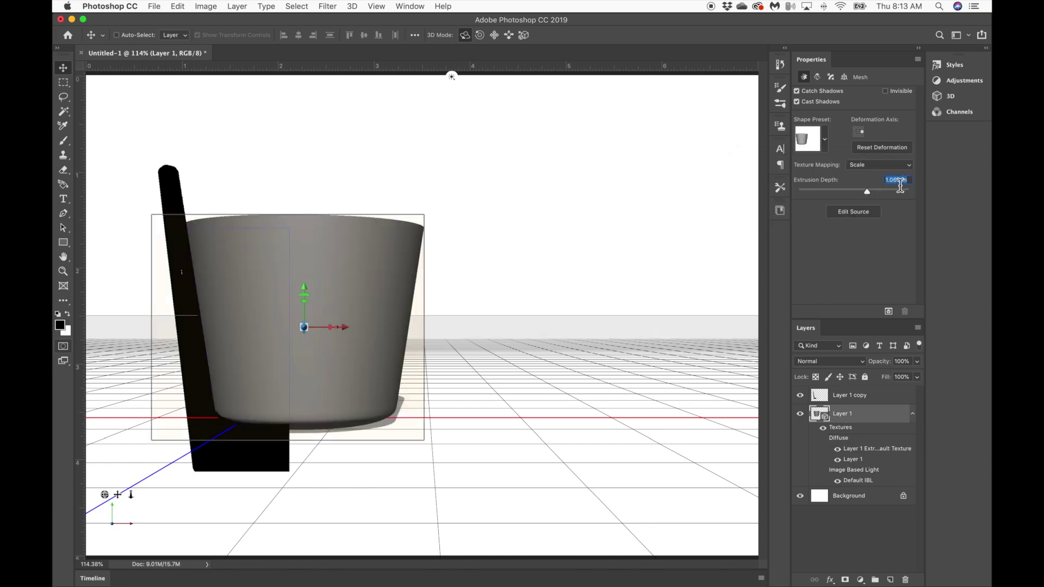
pyautogui.write('0')
pyautogui.press('Return')
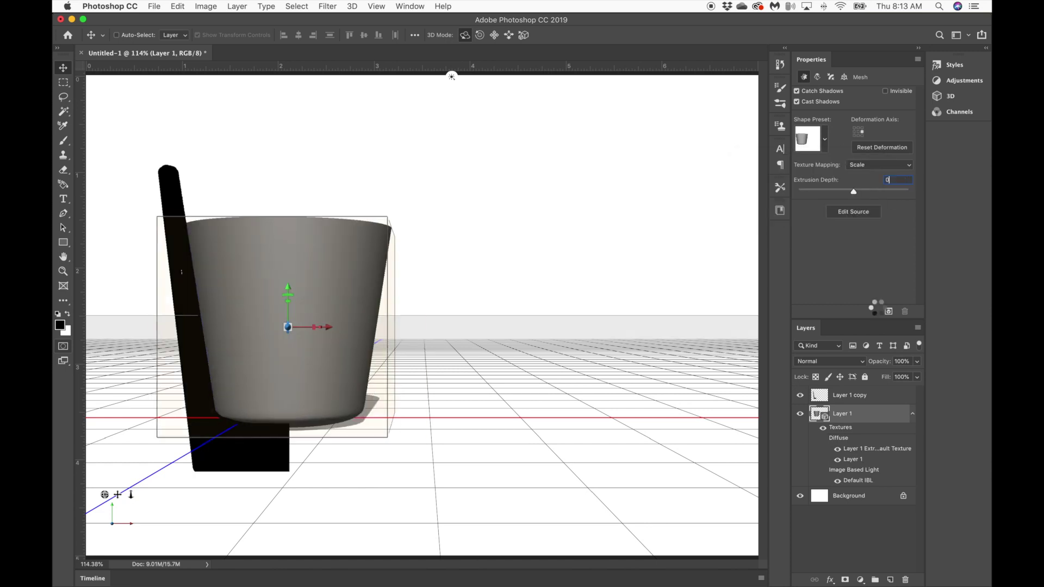
# - Make a 3D extrusion from Layer 1 copy's cup profile with the same revolving shape preset and extrusion depth 0
pyautogui.click(881, 396)
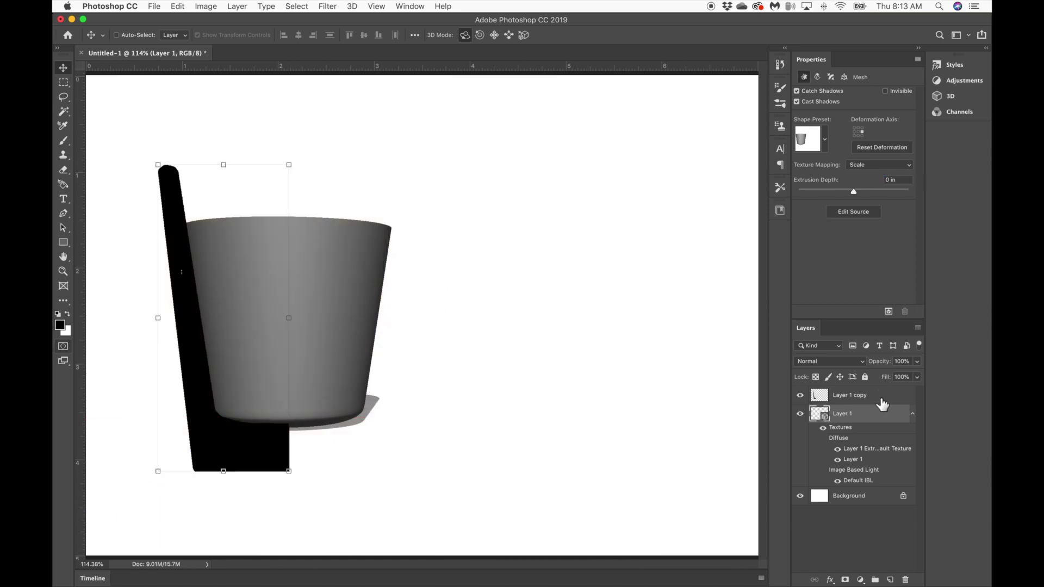
pyautogui.click(351, 6)
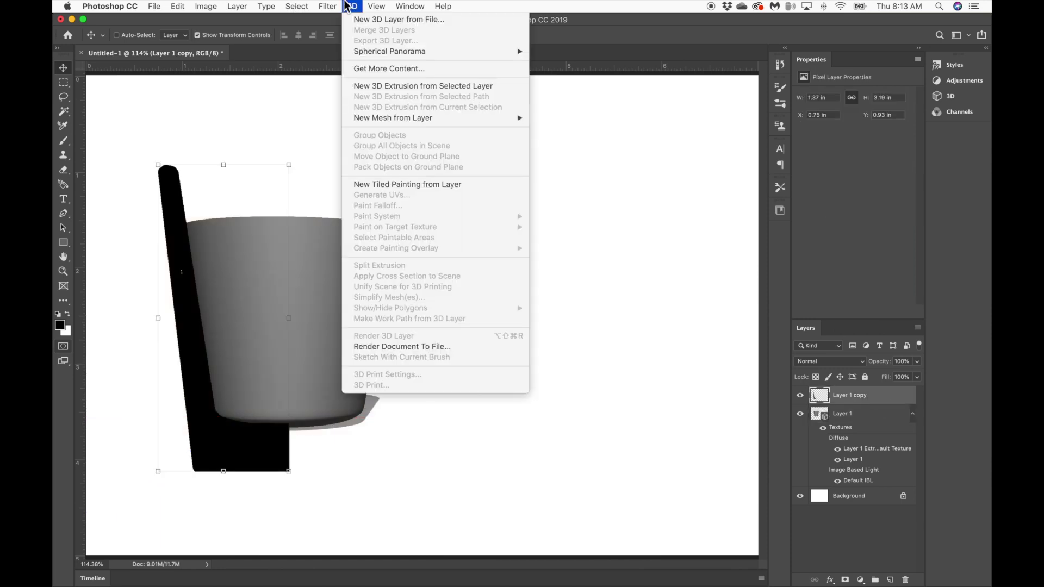
pyautogui.click(390, 86)
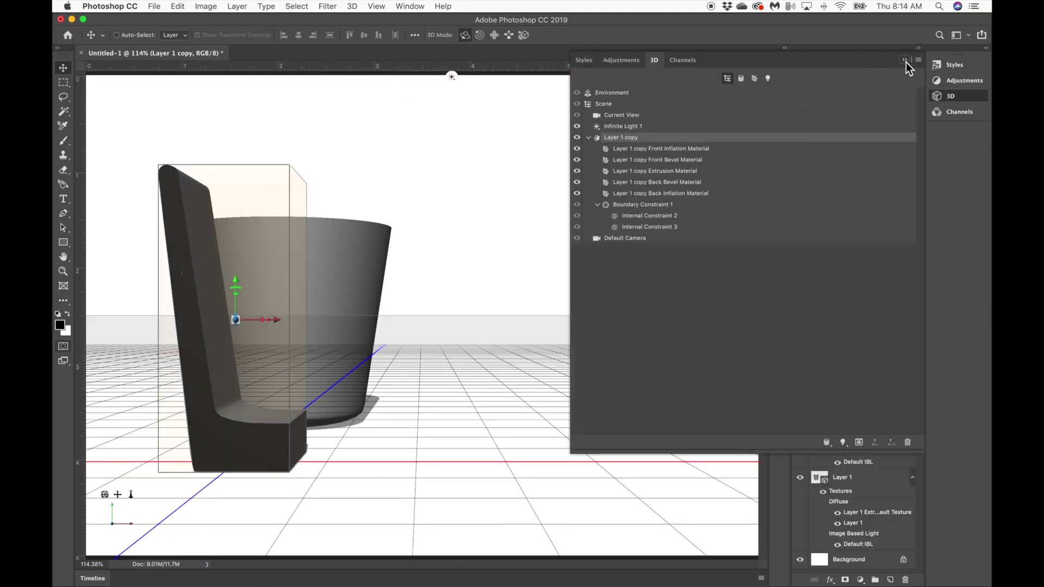
pyautogui.click(905, 60)
pyautogui.click(822, 143)
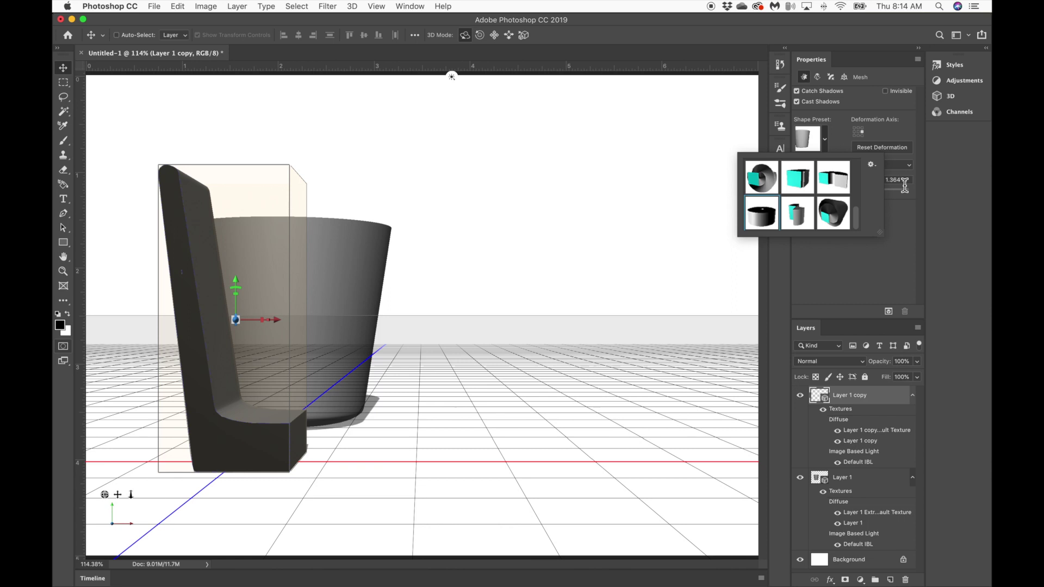
pyautogui.click(905, 186)
pyautogui.write('0')
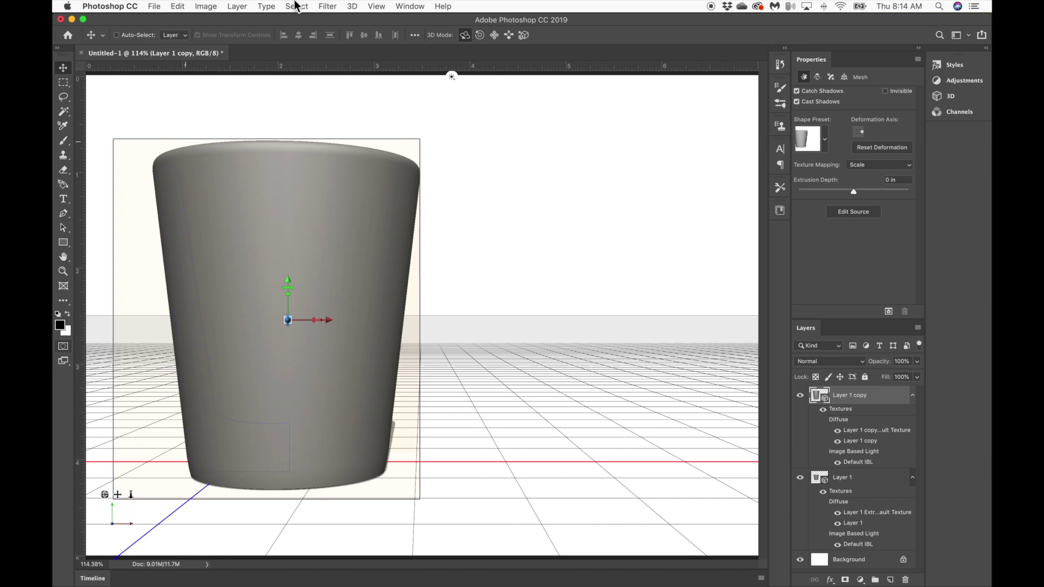
# - Export Layer 1 copy's cup as a Wavefront|OBJ 3D file named Untitled-3.obj on the Desktop
pyautogui.click(350, 6)
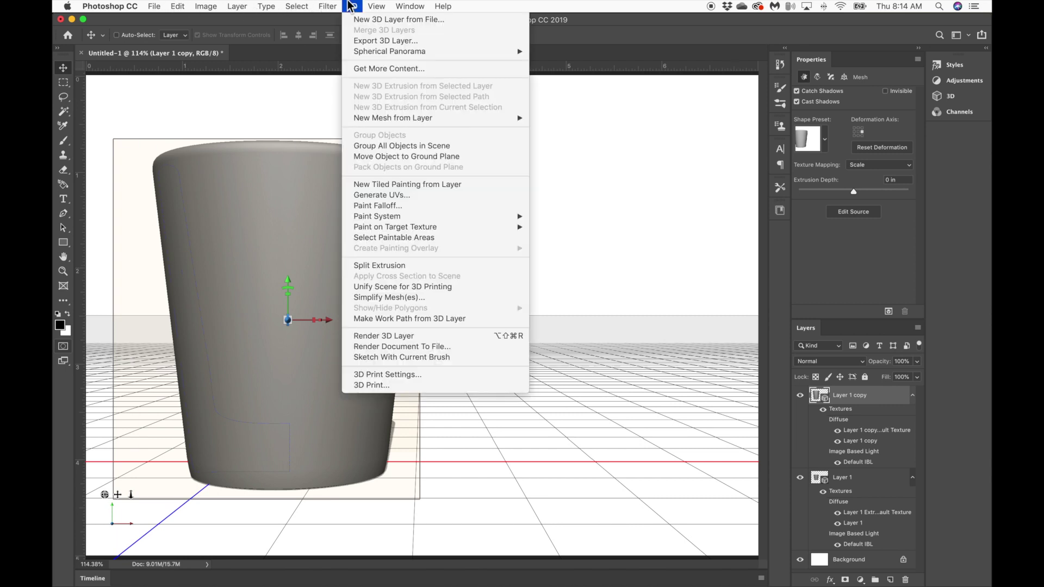
pyautogui.click(373, 45)
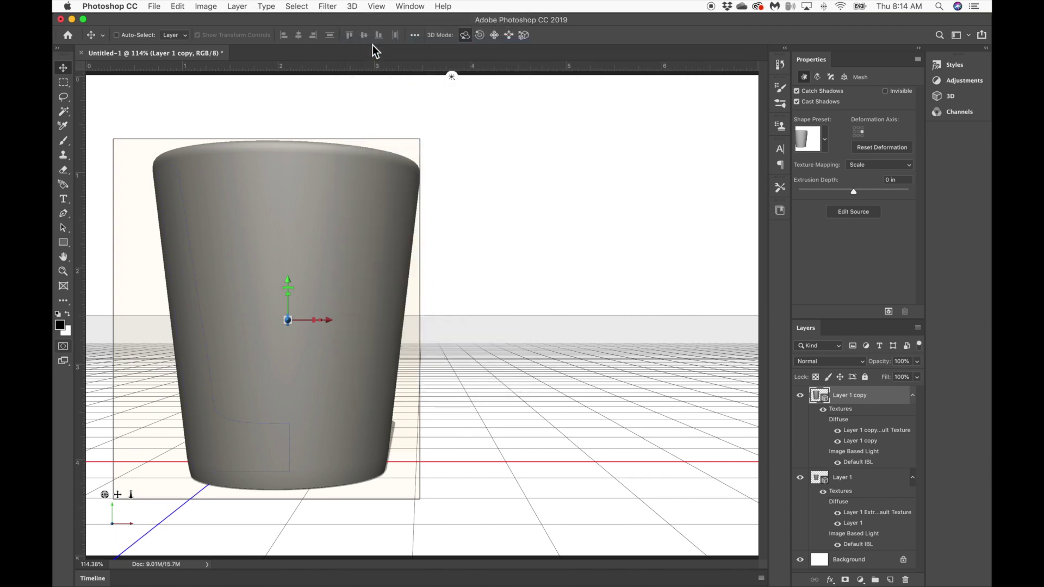
pyautogui.click(731, 215)
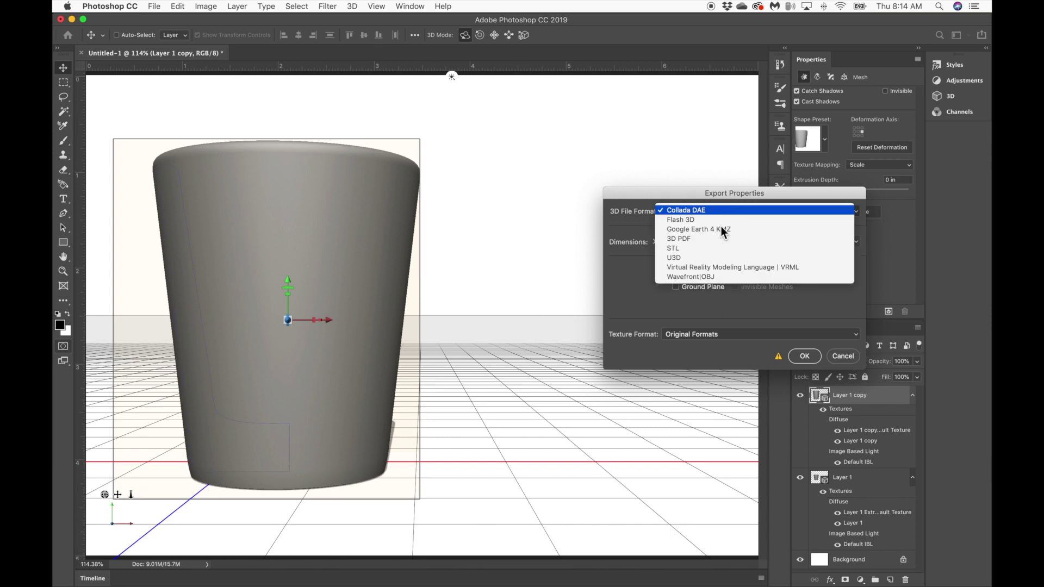
pyautogui.click(700, 278)
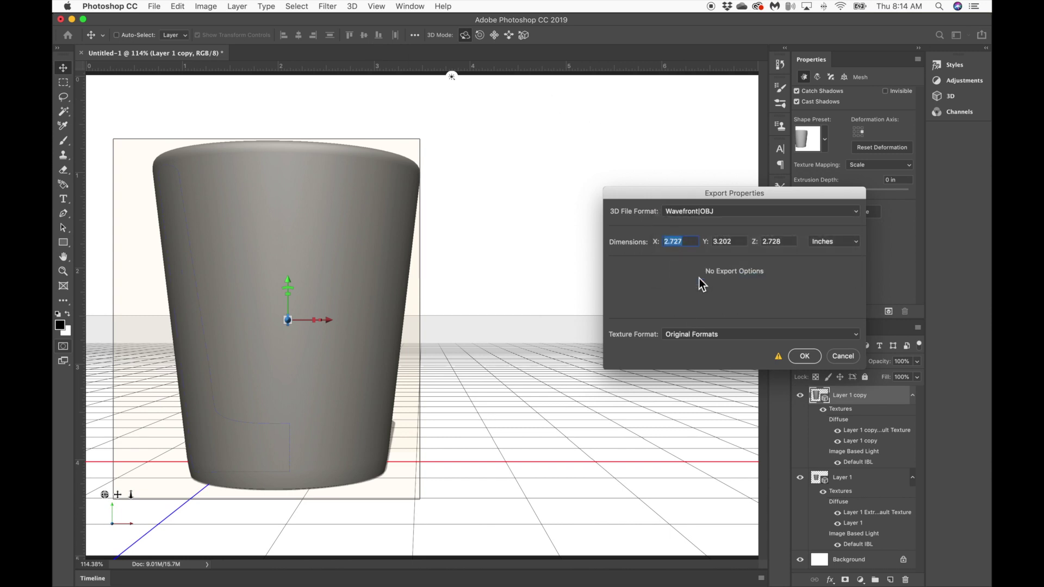
pyautogui.press('Return')
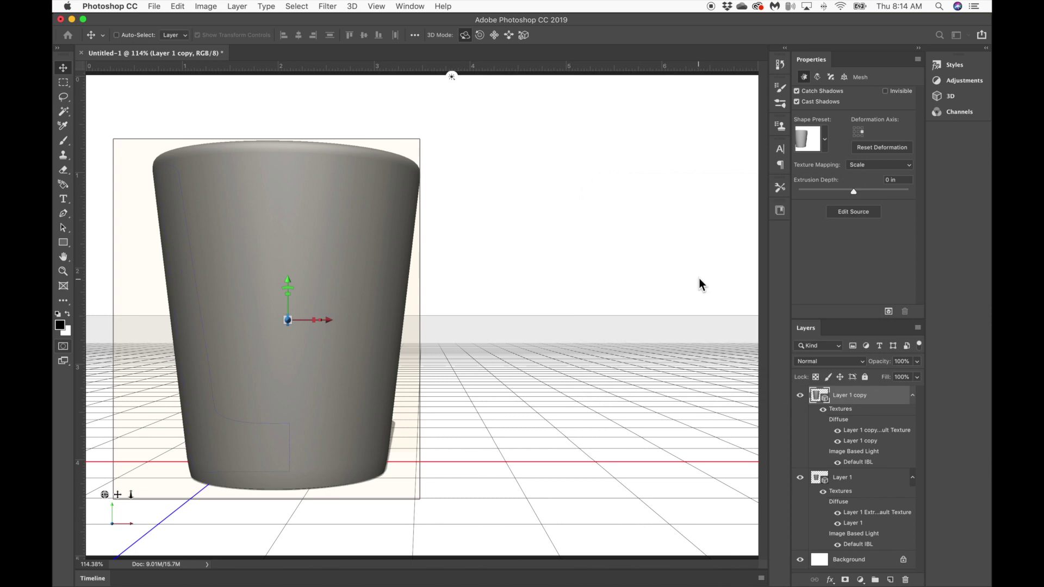
pyautogui.press('Right')
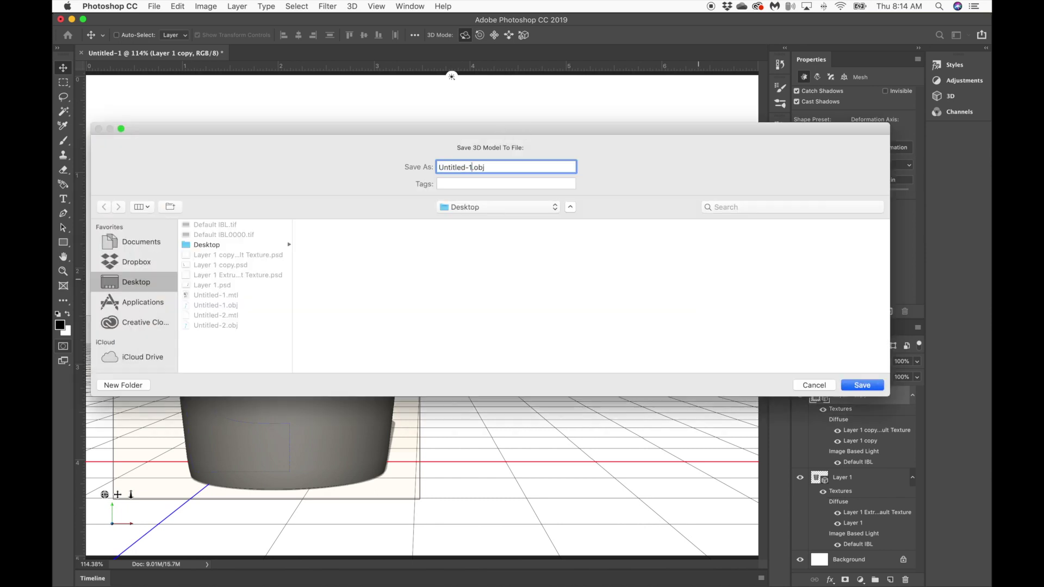
pyautogui.write('3')
pyautogui.press('Return')
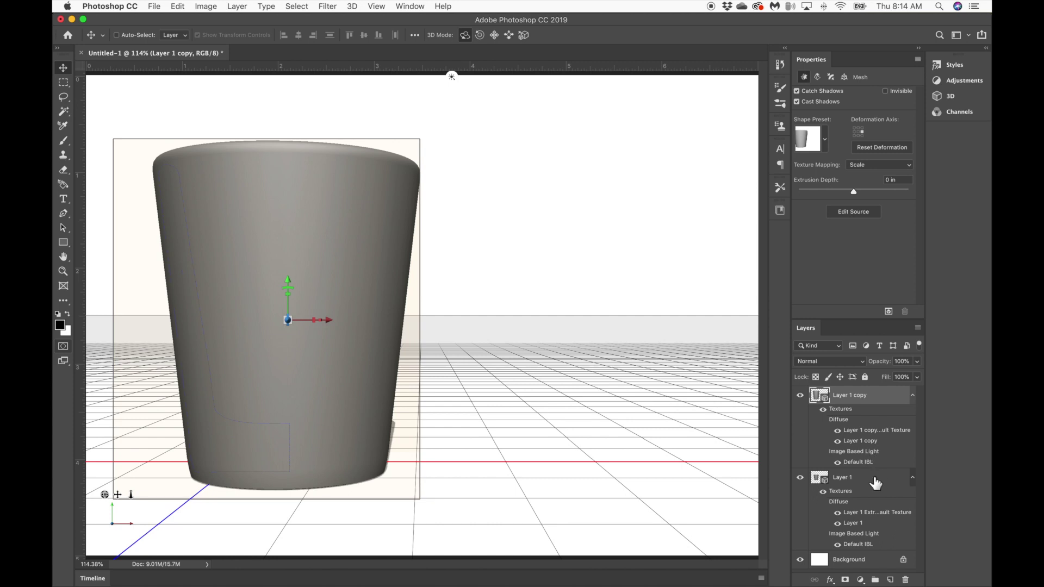
# - Select Layer 1, the liquid extrusion inside the cup
pyautogui.click(873, 479)
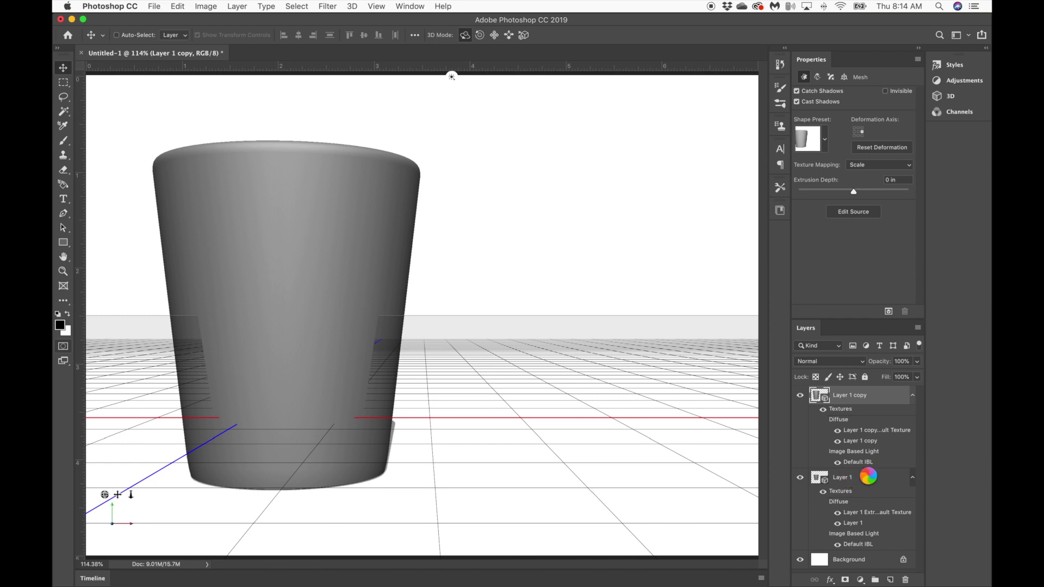
pyautogui.click(870, 482)
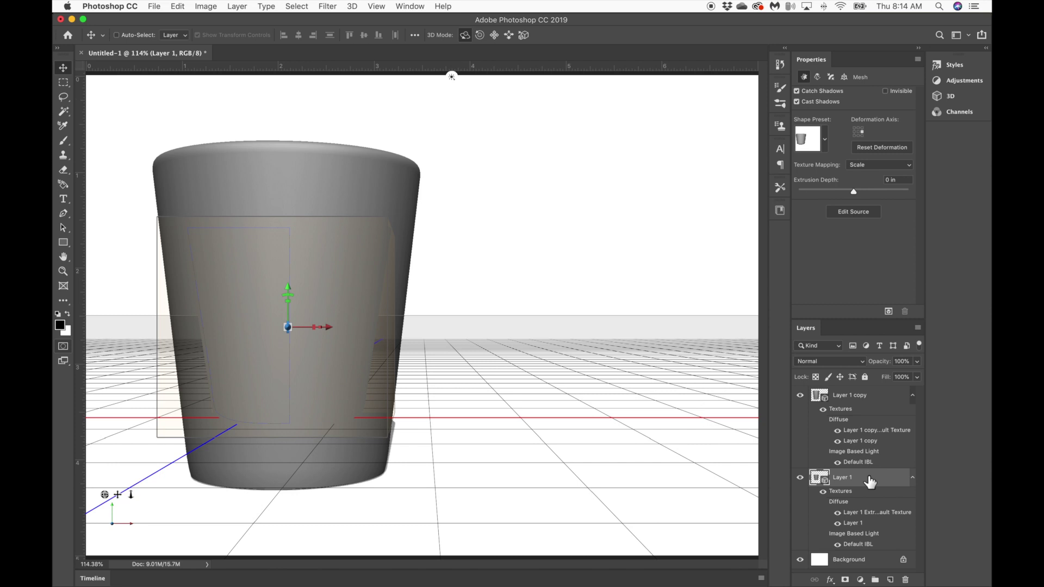
pyautogui.click(354, 4)
pyautogui.click(761, 335)
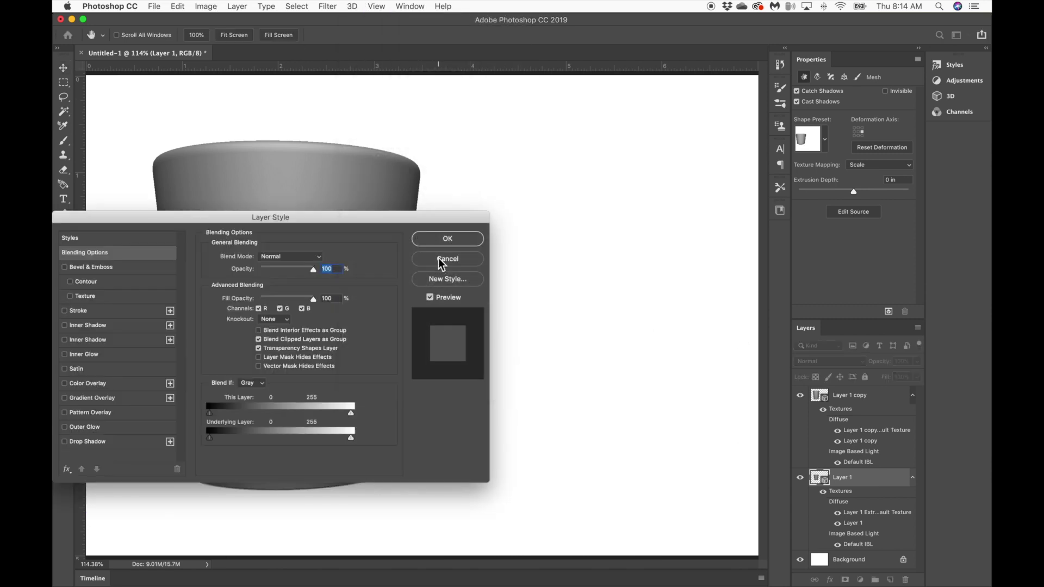
pyautogui.press('Escape')
pyautogui.click(351, 6)
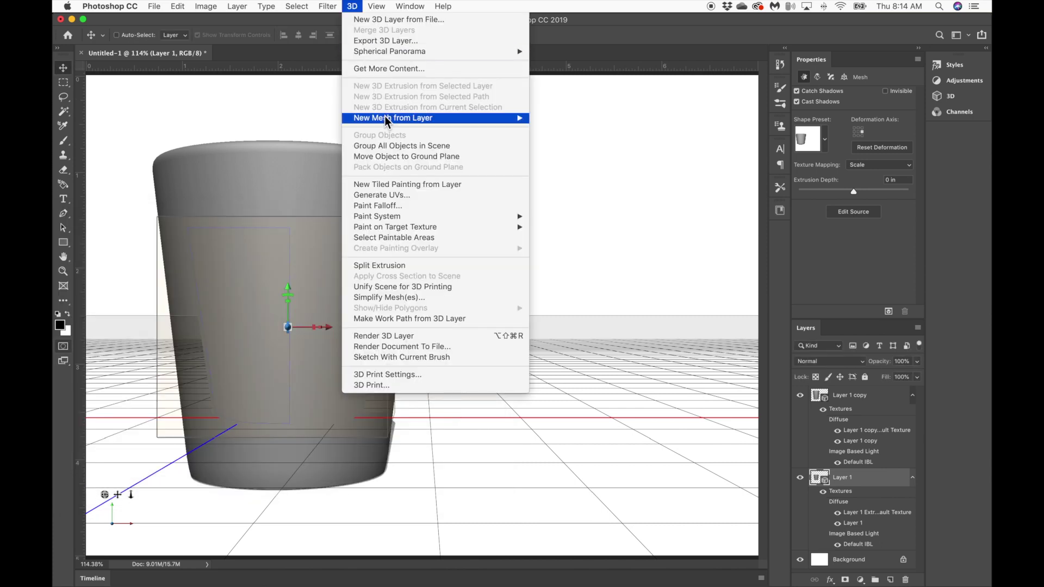
pyautogui.click(392, 42)
pyautogui.click(843, 356)
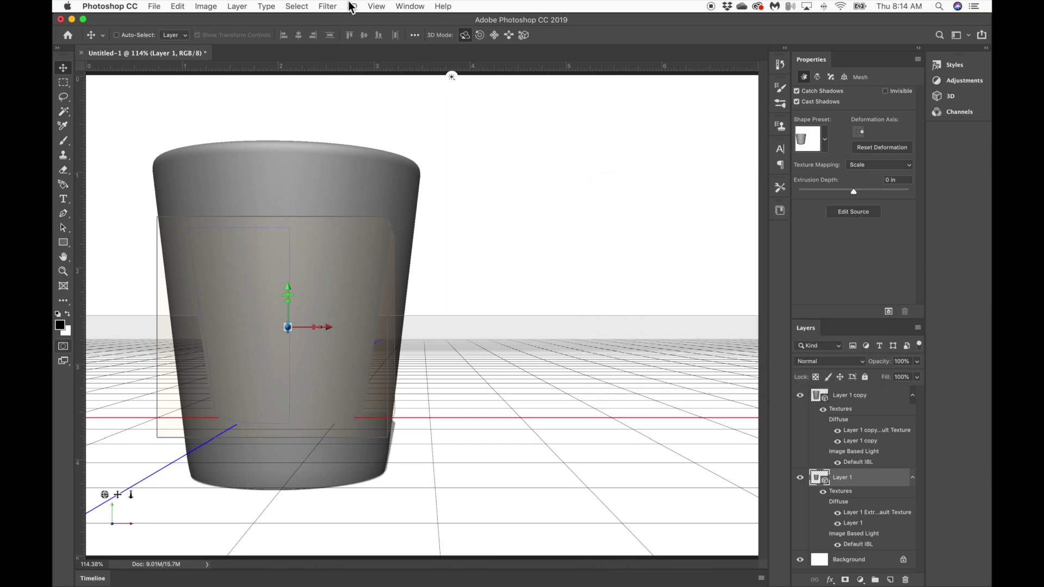
pyautogui.click(351, 5)
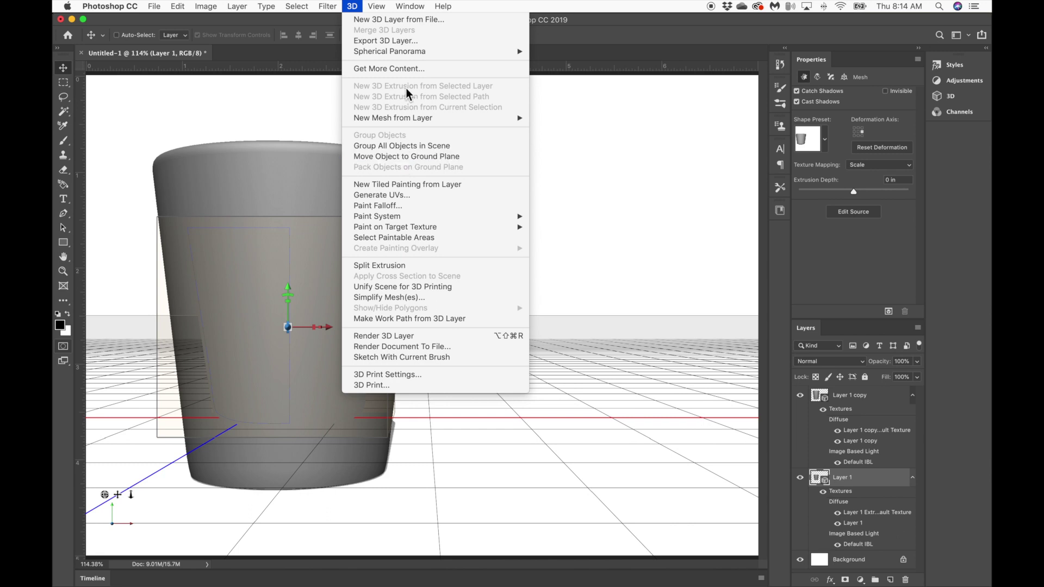
pyautogui.click(861, 251)
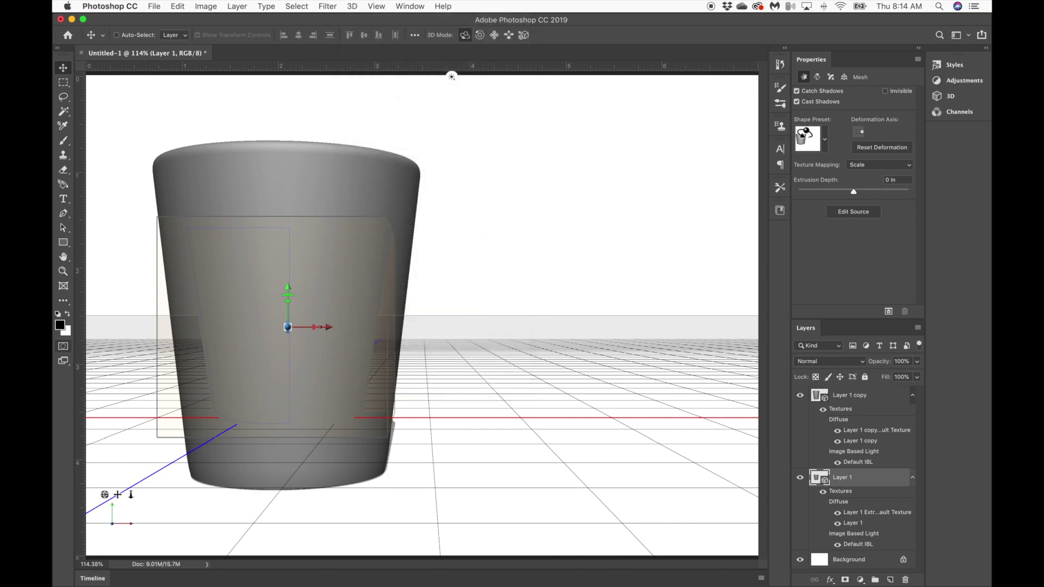
# - Reapply the revolving shape preset to Layer 1's liquid extrusion and set its extrusion depth to 0
pyautogui.click(824, 137)
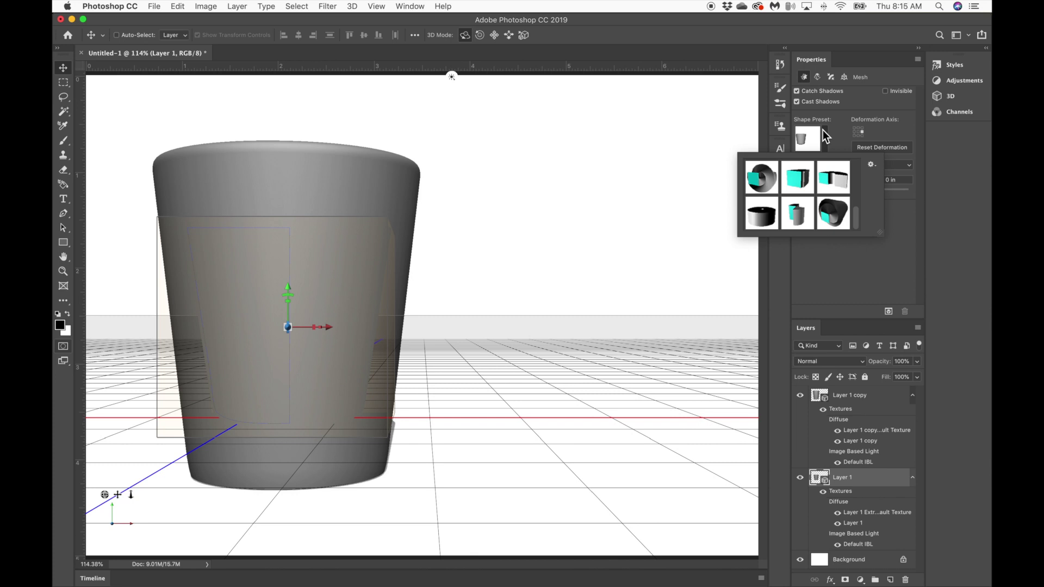
pyautogui.click(763, 220)
pyautogui.click(904, 216)
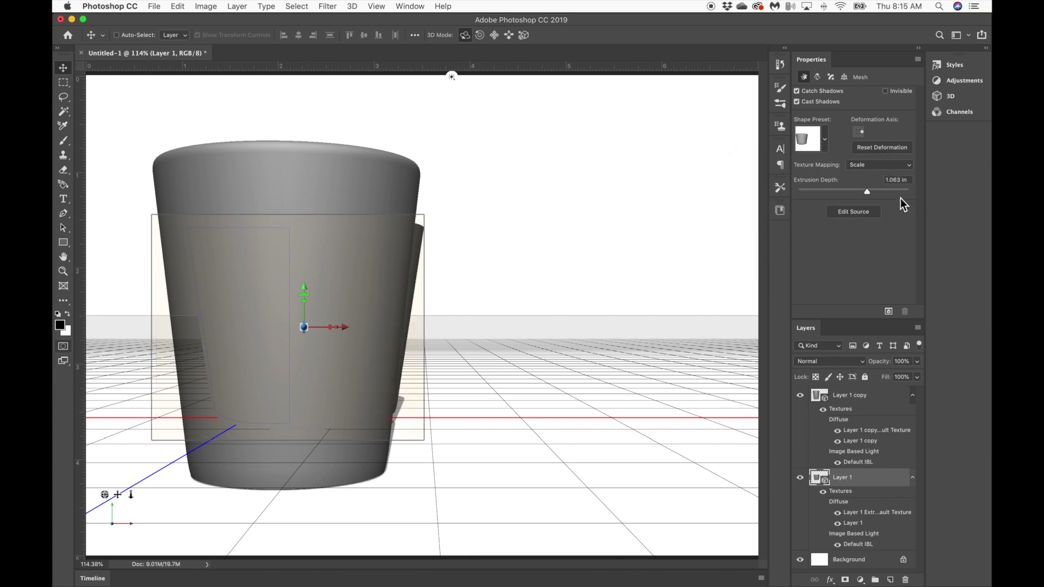
pyautogui.click(899, 184)
pyautogui.write('0')
pyautogui.press('Return')
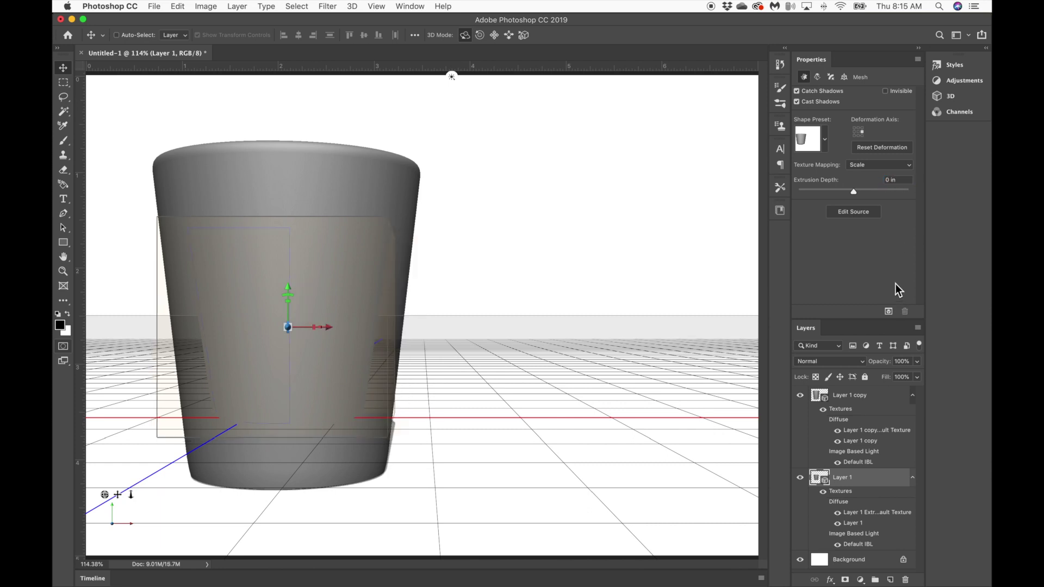
pyautogui.click(350, 8)
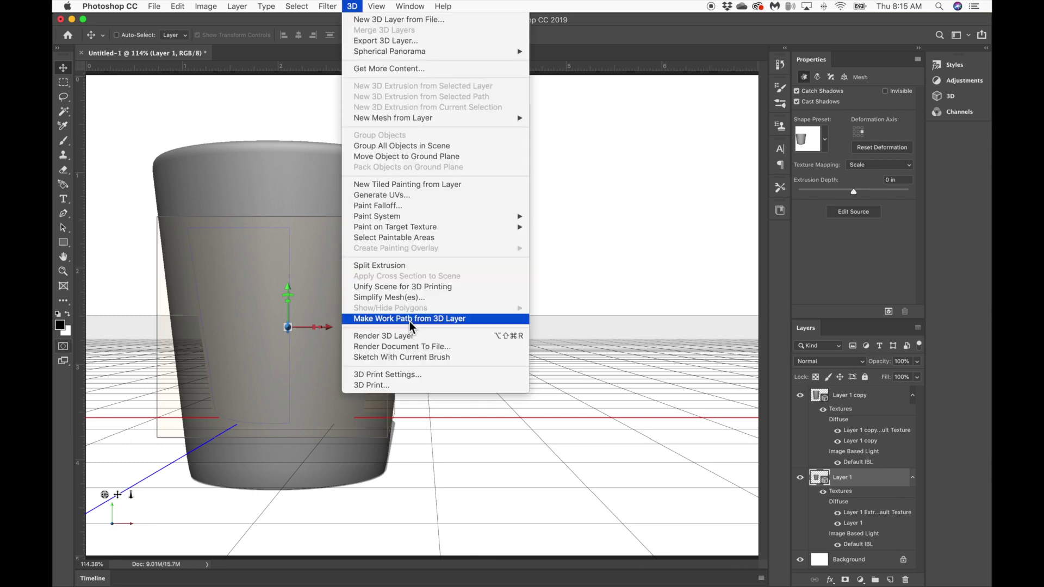
pyautogui.click(408, 42)
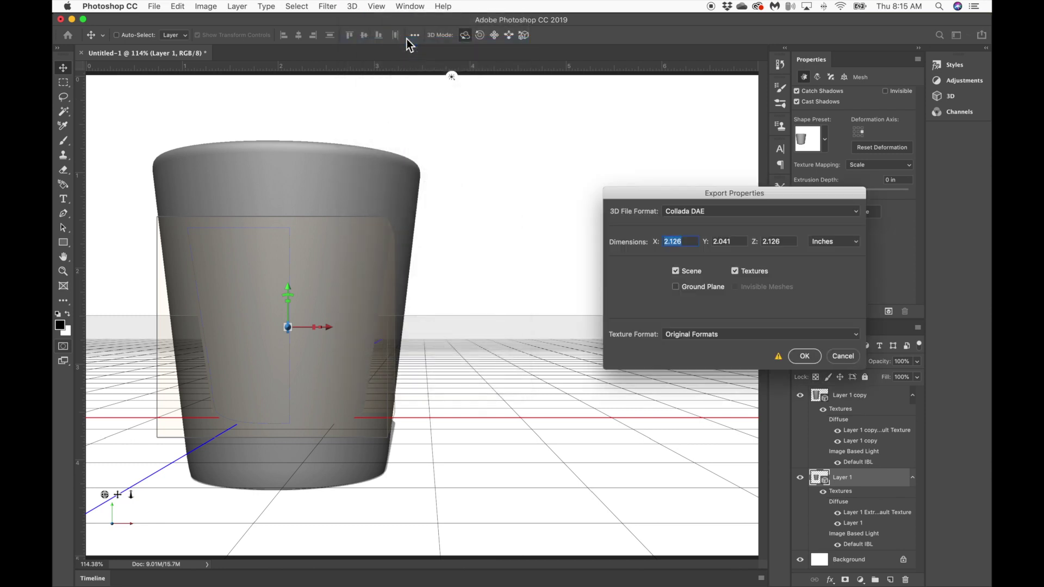
pyautogui.press('Return')
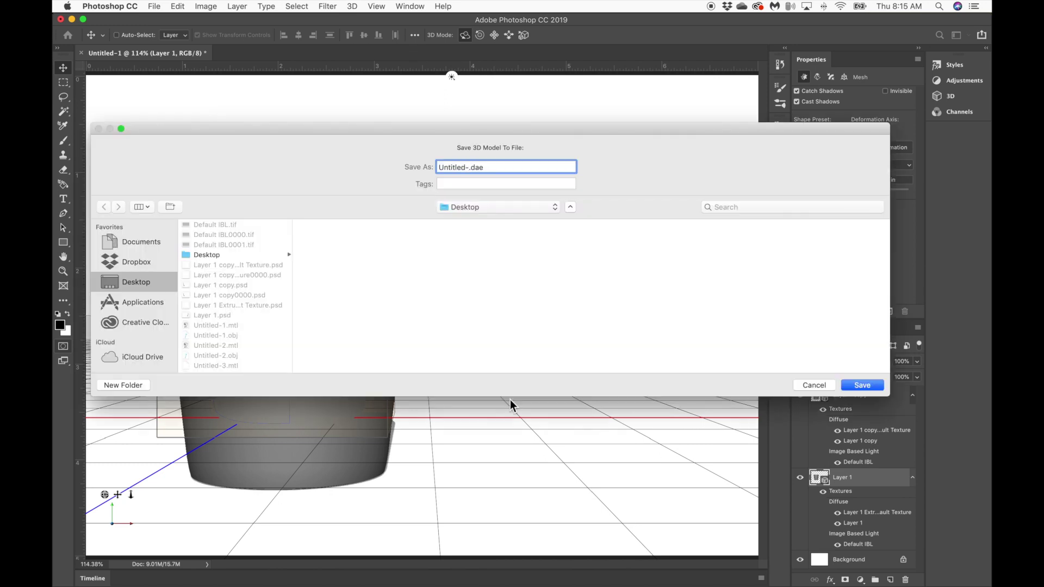
pyautogui.click(807, 383)
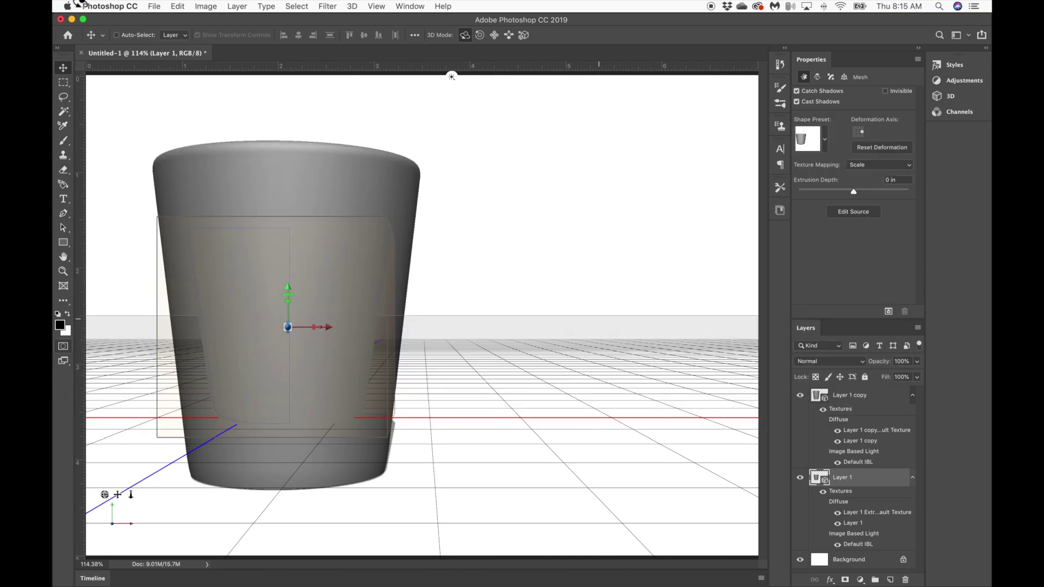
# - Export Layer 1's liquid volume as a Wavefront|OBJ 3D file named Untitled-4.obj on the Desktop
pyautogui.click(348, 6)
pyautogui.click(400, 38)
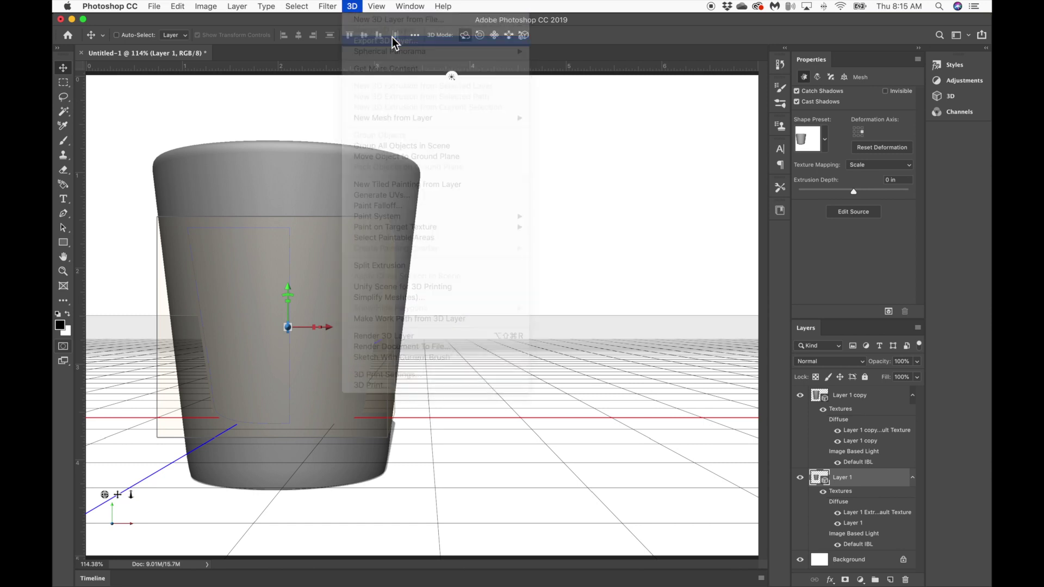
pyautogui.click(750, 212)
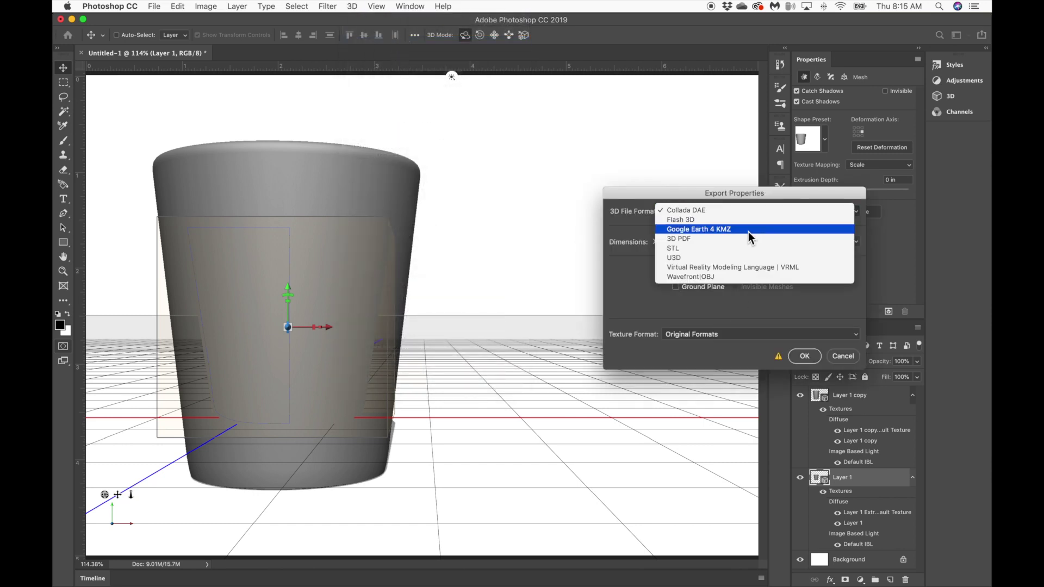
pyautogui.click(728, 276)
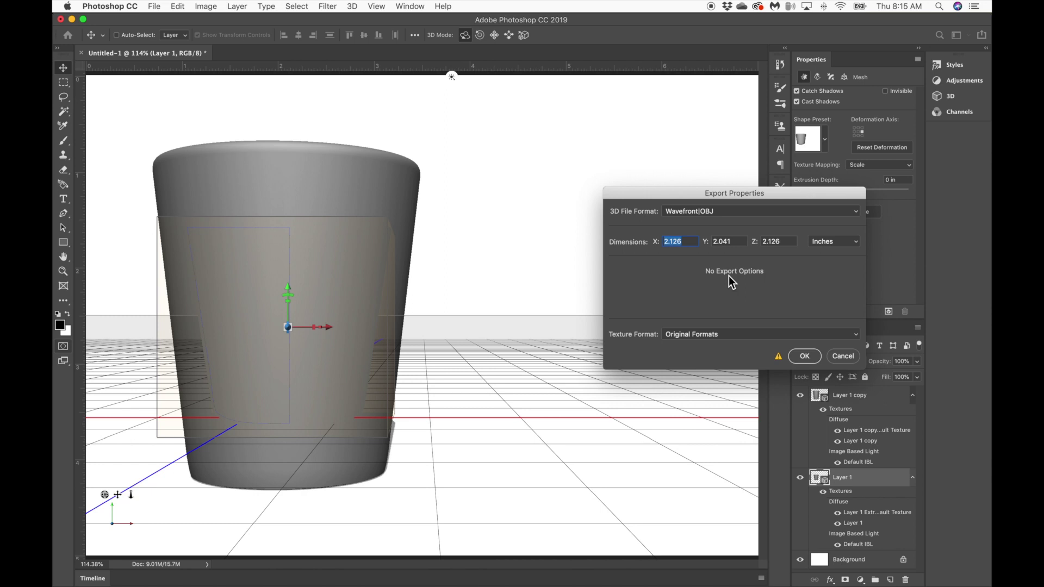
pyautogui.press('Return')
pyautogui.click(471, 167)
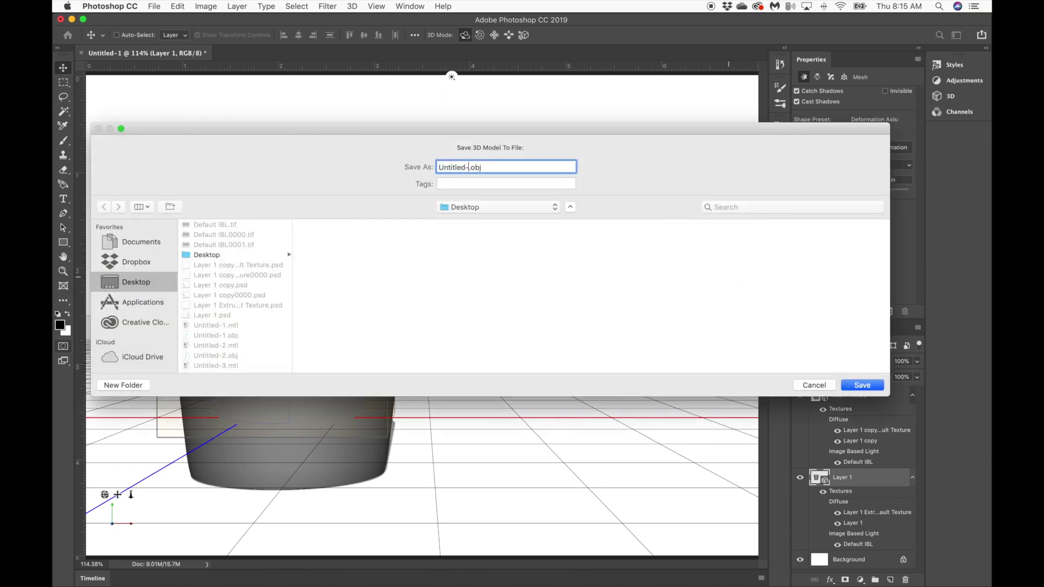
pyautogui.press('Return')
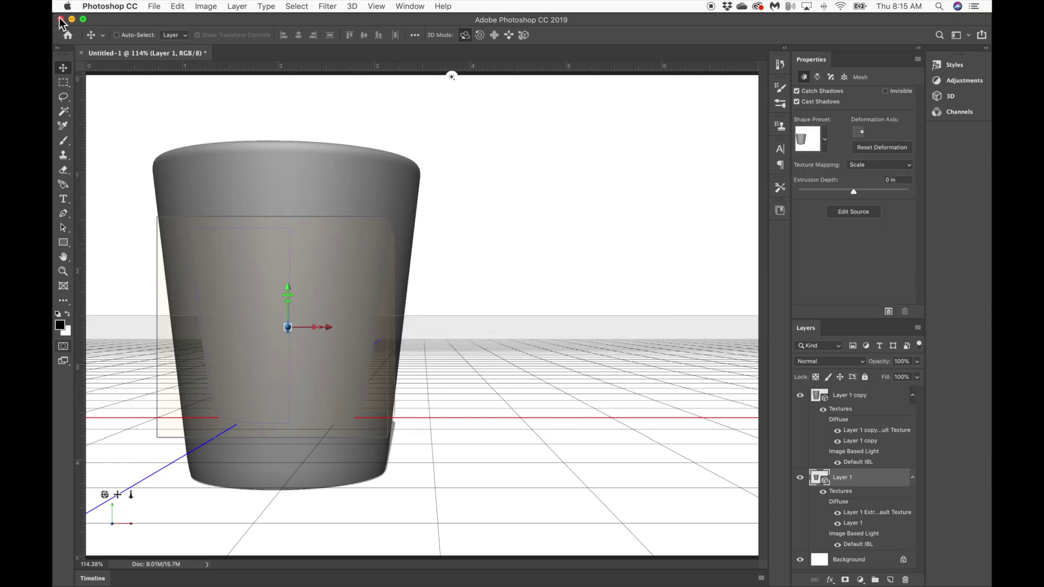
# - Quit Photoshop without saving the Untitled-1 document and return to the Adobe Dimension scene
pyautogui.click(73, 20)
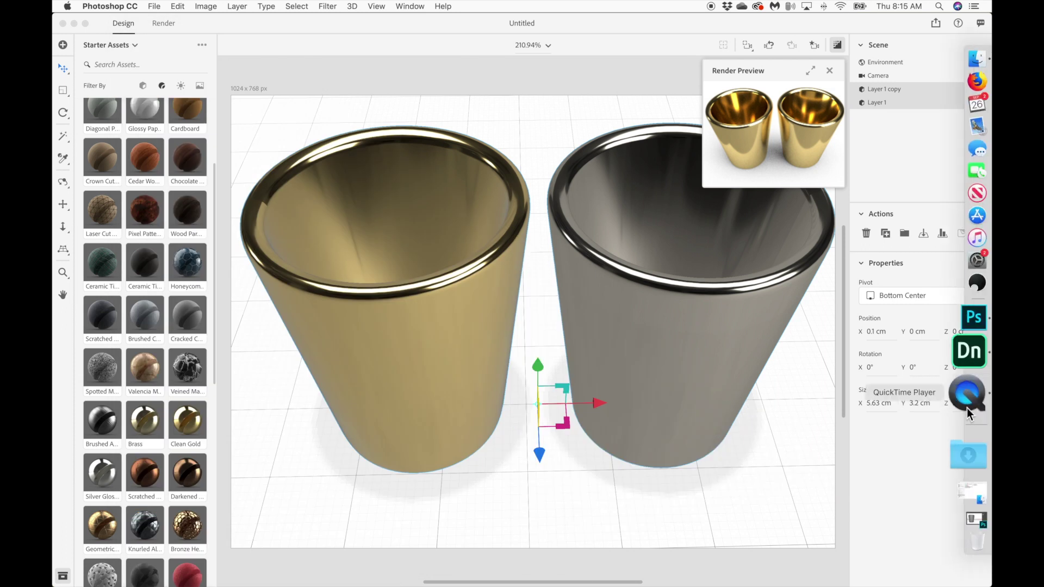
pyautogui.rightClick(966, 352)
pyautogui.click(849, 361)
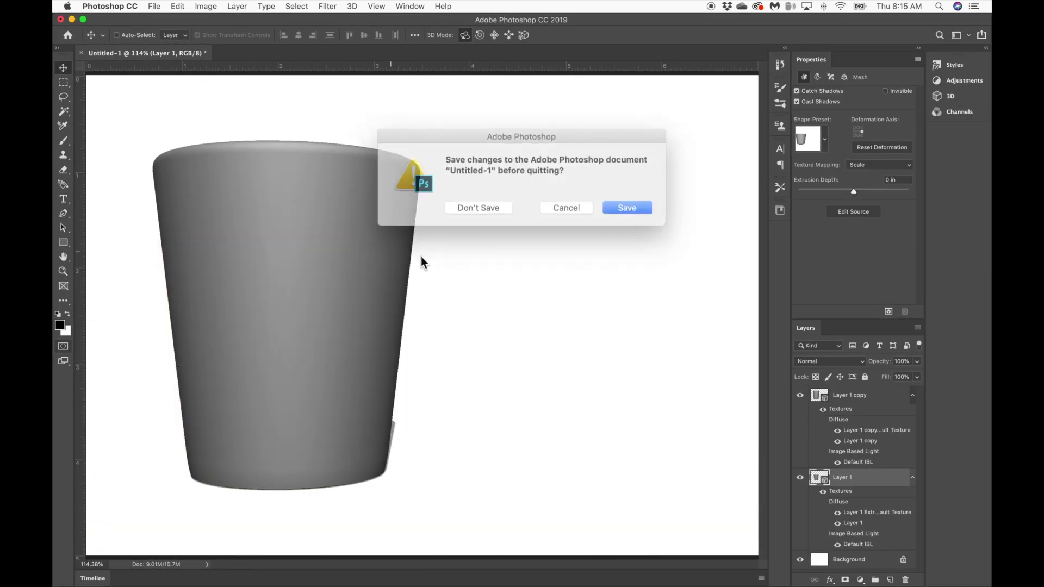
pyautogui.click(483, 208)
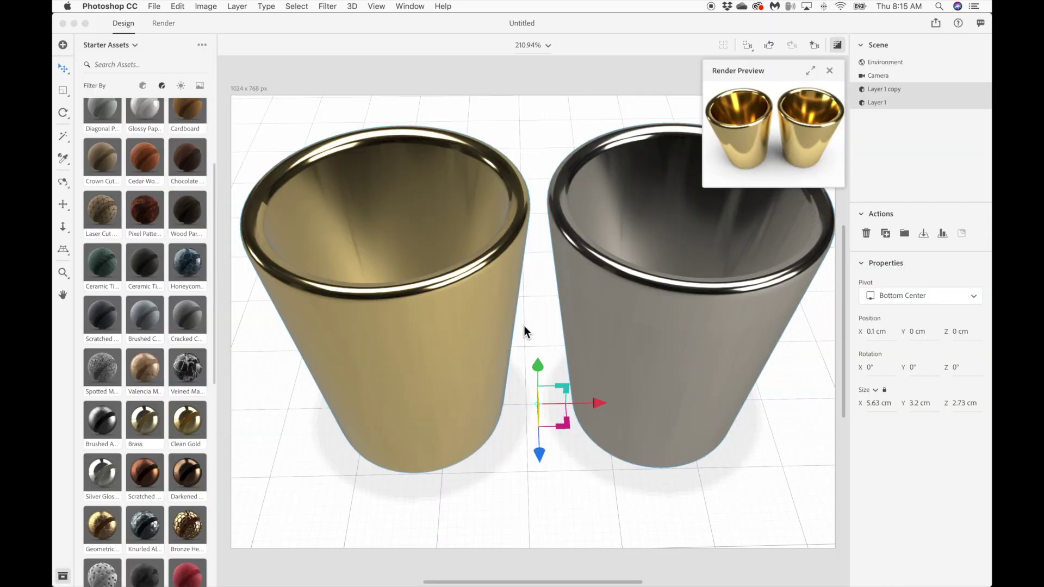
# - Delete the two existing cups from the scene and import the new cup, Untitled-3.obj, from the Desktop
pyautogui.press('super+z')
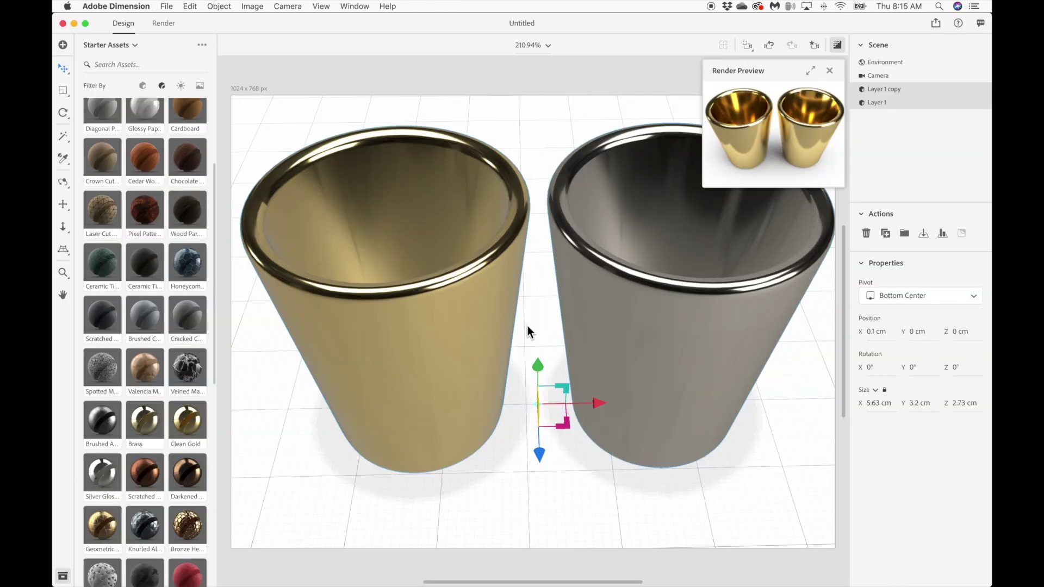
pyautogui.press('Delete')
pyautogui.press('super+i')
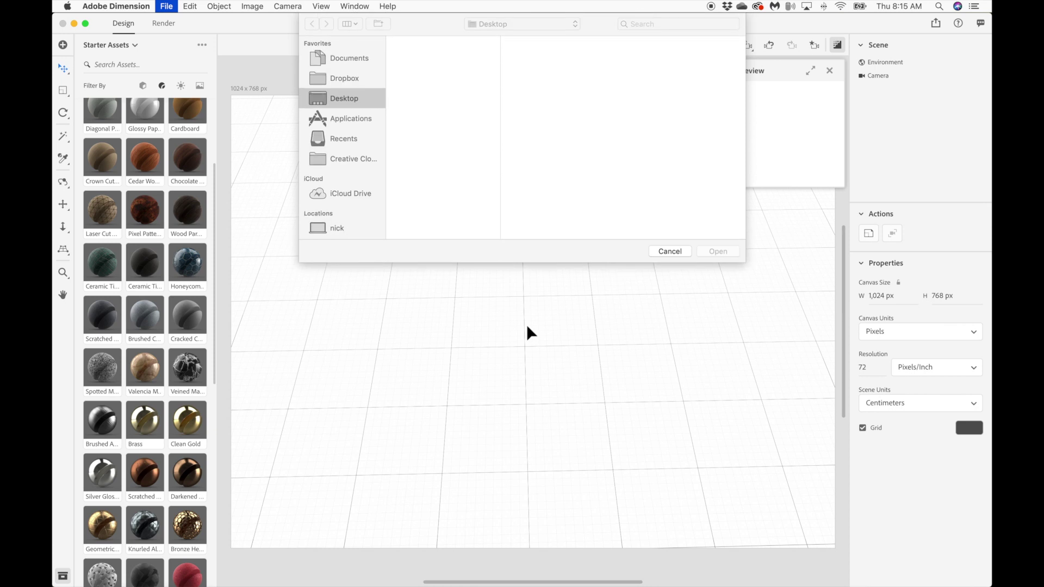
pyautogui.click(465, 214)
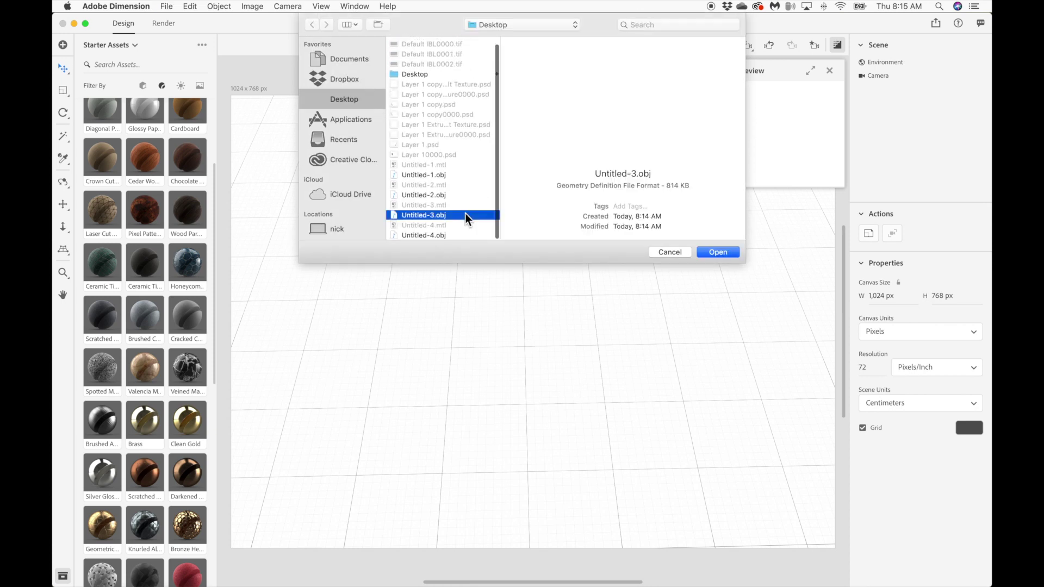
pyautogui.press('Return')
# - Import the liquid model Untitled-4.obj from the Desktop and select the Layer 1 object in the scene
pyautogui.press('super+i')
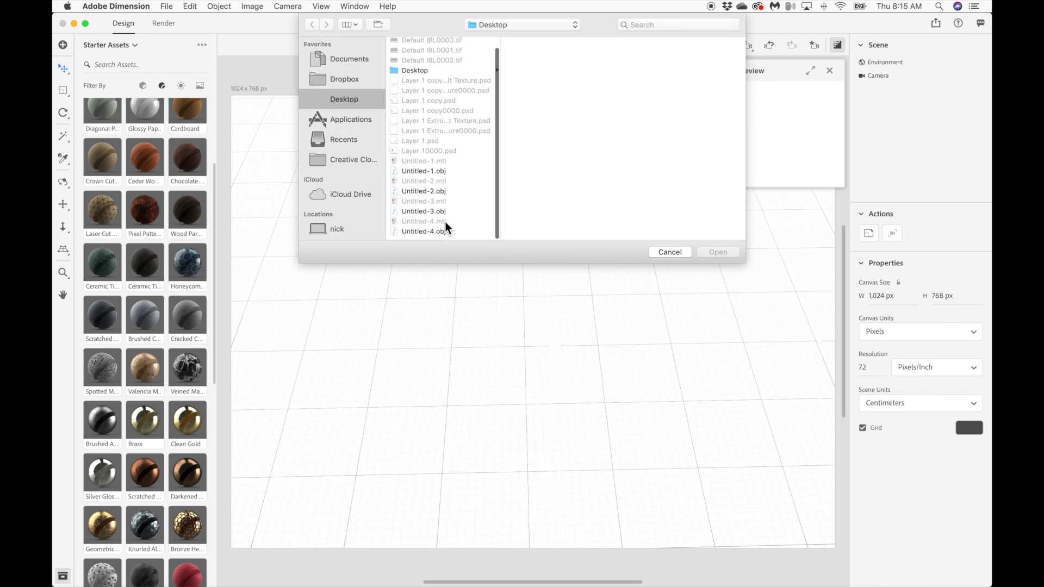
pyautogui.click(468, 233)
pyautogui.press('Return')
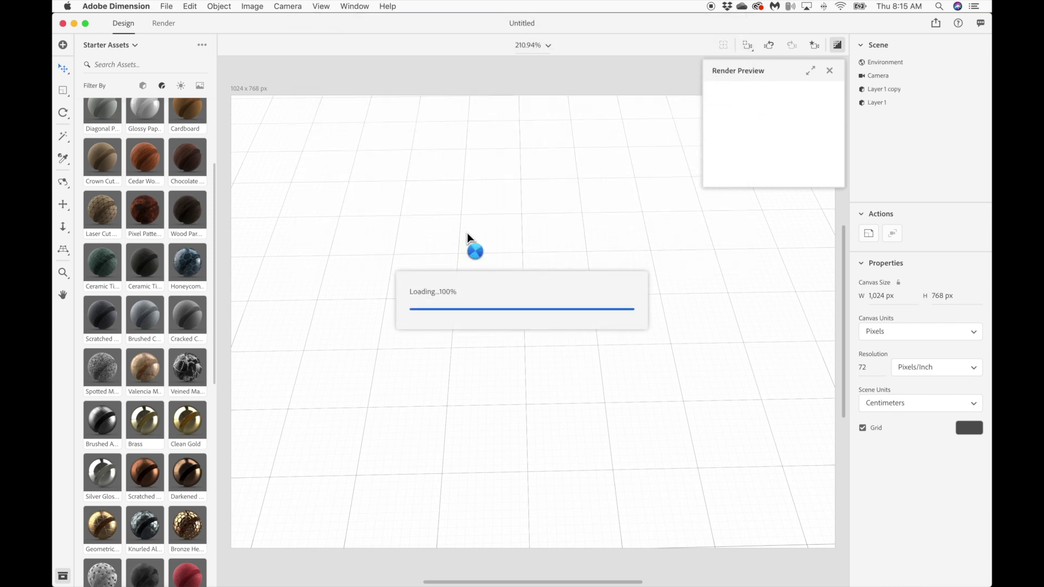
pyautogui.click(902, 103)
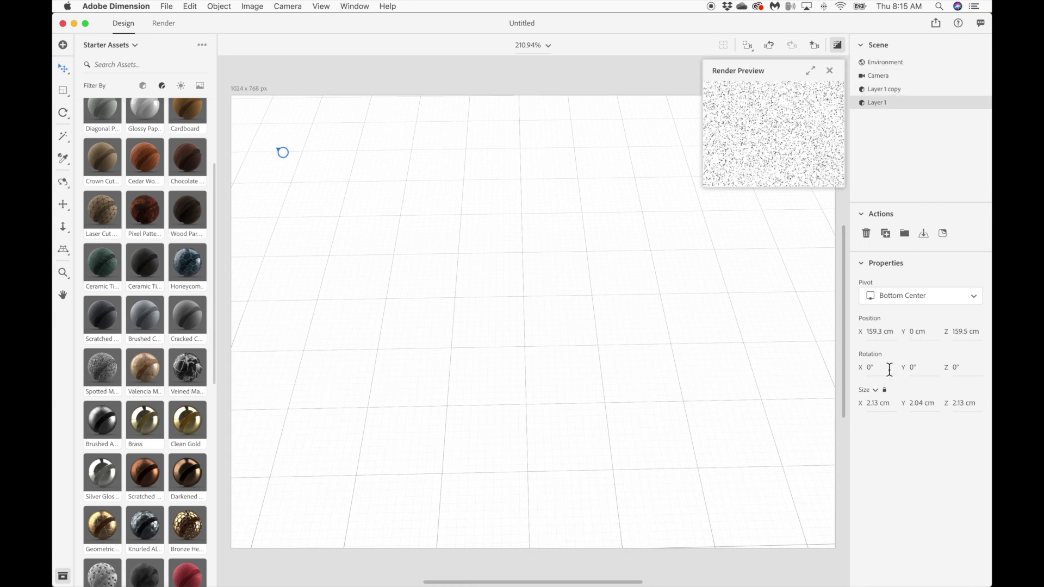
# - Set the X and Z positions of the liquid object, Layer 1, to 0 cm
pyautogui.click(881, 331)
pyautogui.write('0')
pyautogui.press('Tab')
pyautogui.press('Tab')
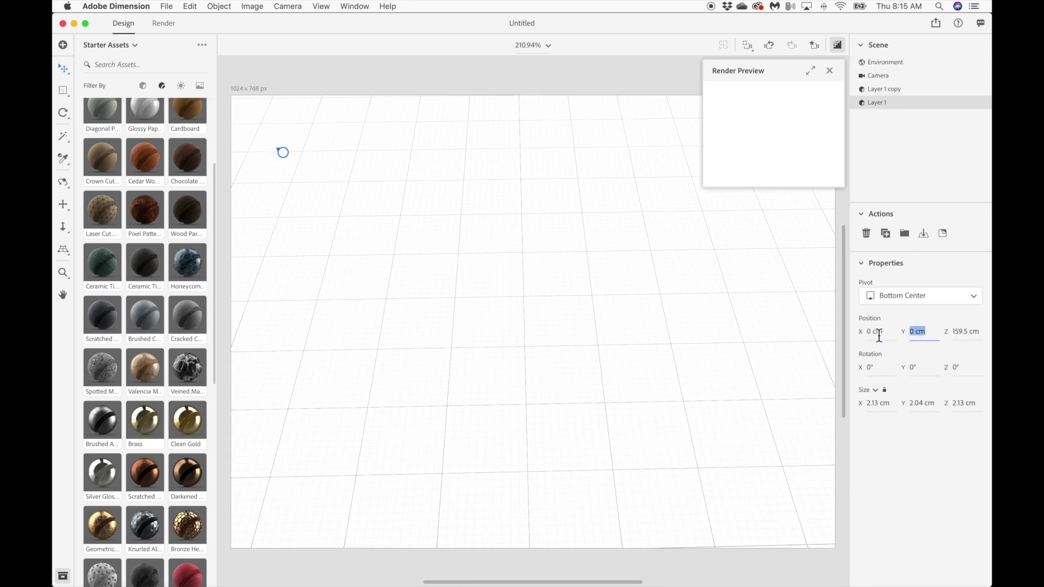
pyautogui.write('0')
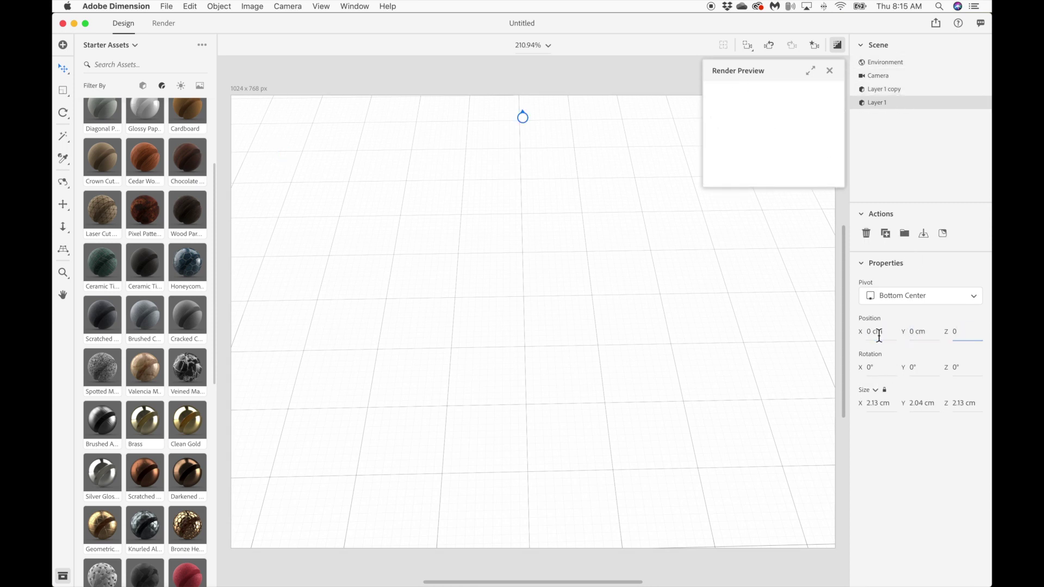
# - Set the X and Z positions of the cup object, Layer 1 copy, to 0 cm
pyautogui.click(903, 91)
pyautogui.click(874, 333)
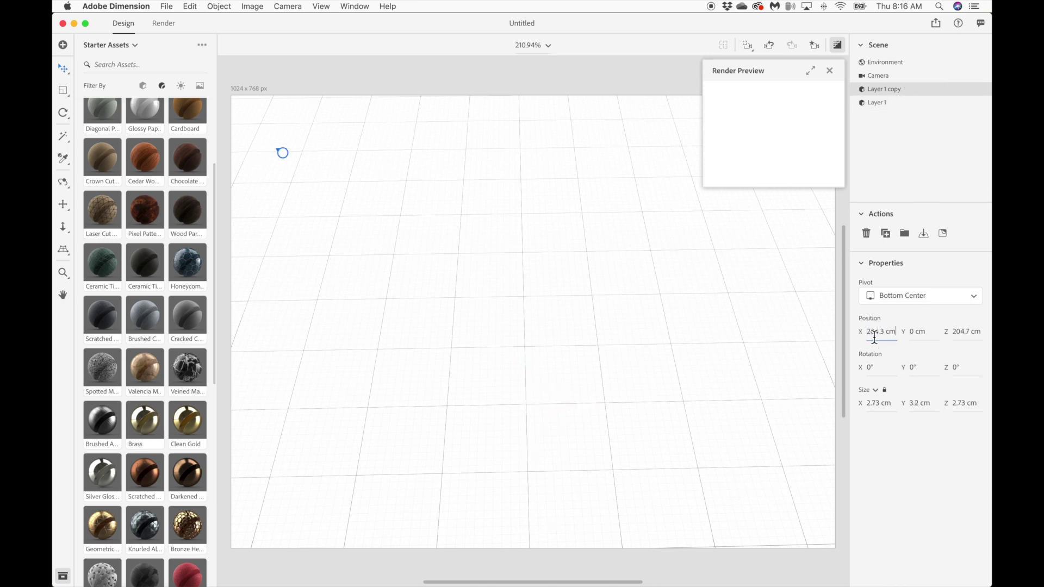
pyautogui.press('Tab')
pyautogui.press('Tab')
pyautogui.write('0')
pyautogui.click(874, 334)
pyautogui.write('0')
pyautogui.press('Tab')
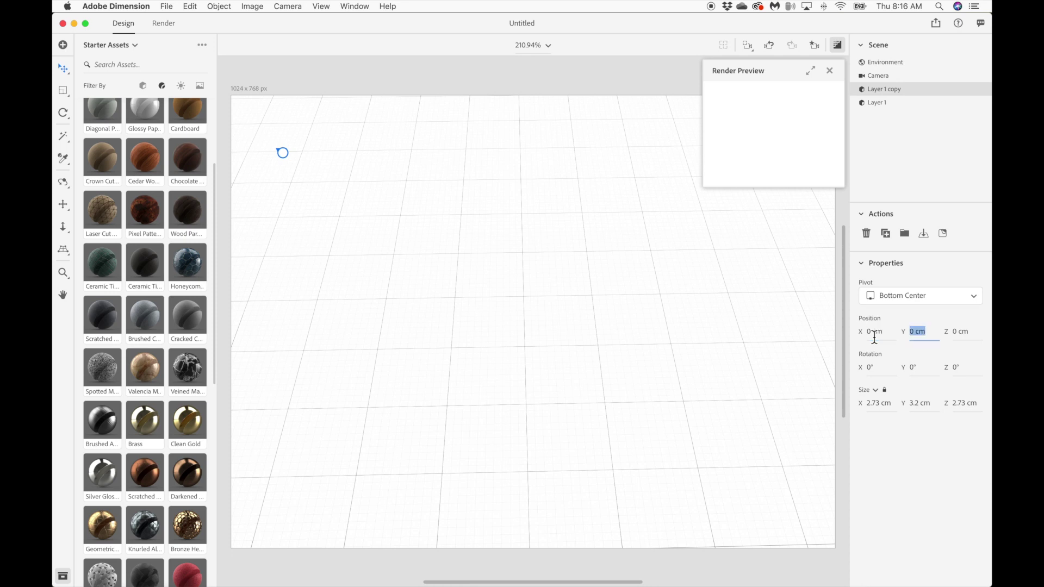
# - Apply the Glass starter material to the cup object, Layer 1 copy
pyautogui.click(896, 103)
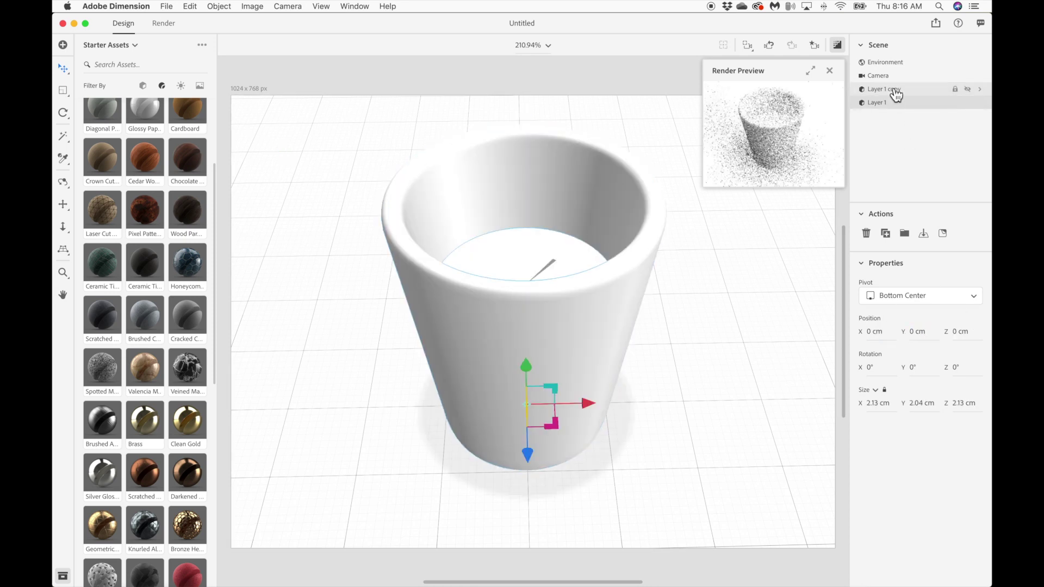
pyautogui.click(896, 95)
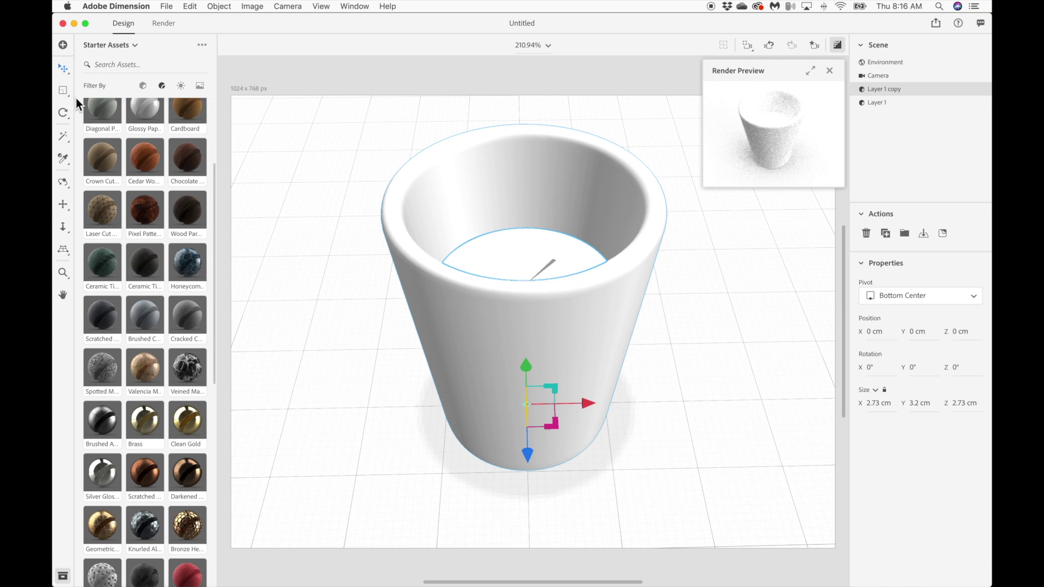
pyautogui.scroll(5, 104, 135)
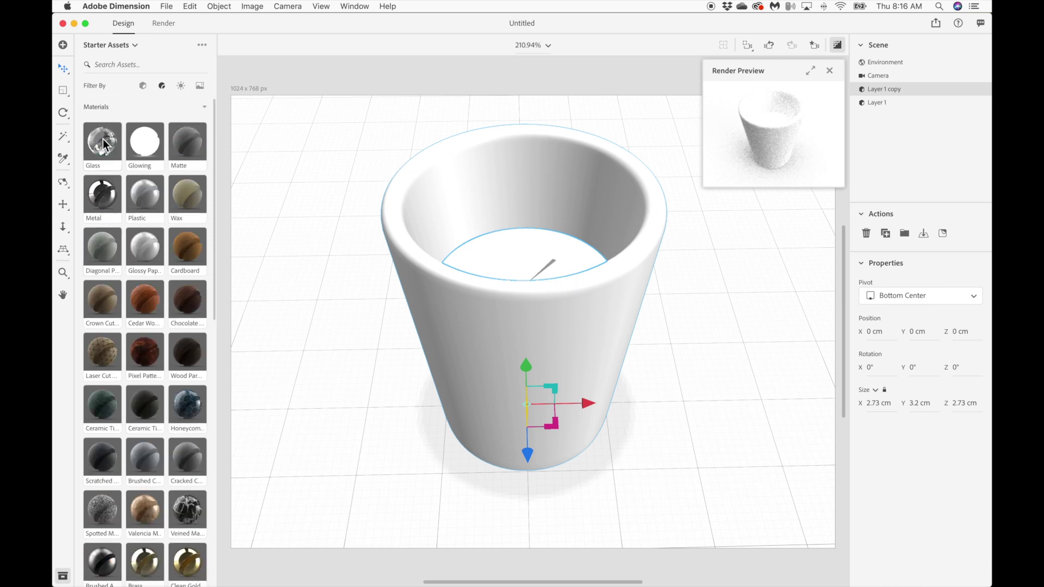
# - Apply the Clean Gold starter material to the liquid, Layer 1, inside the glass cup
pyautogui.click(902, 105)
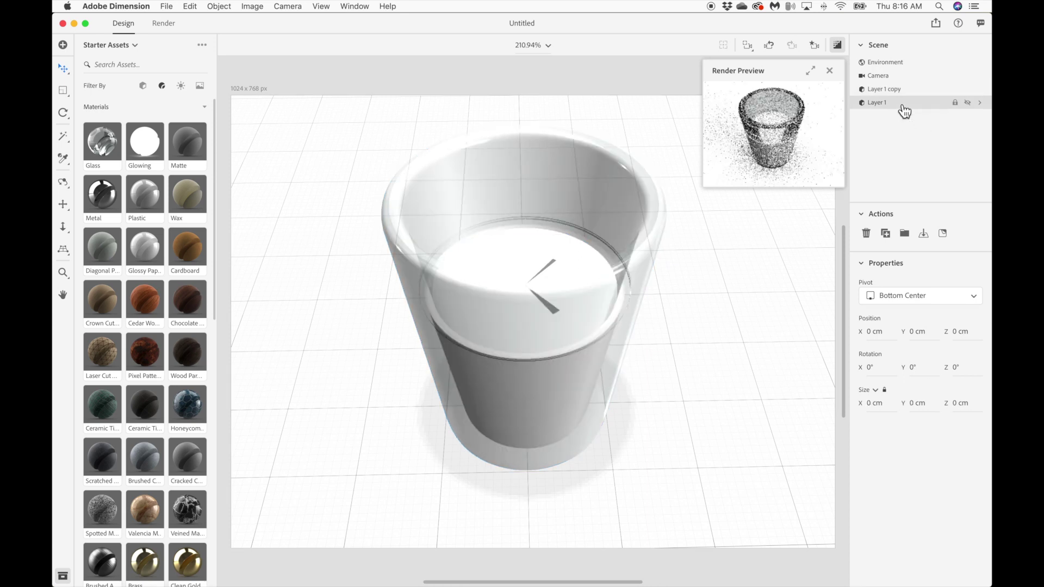
pyautogui.click(179, 458)
pyautogui.scroll(-5, 155, 420)
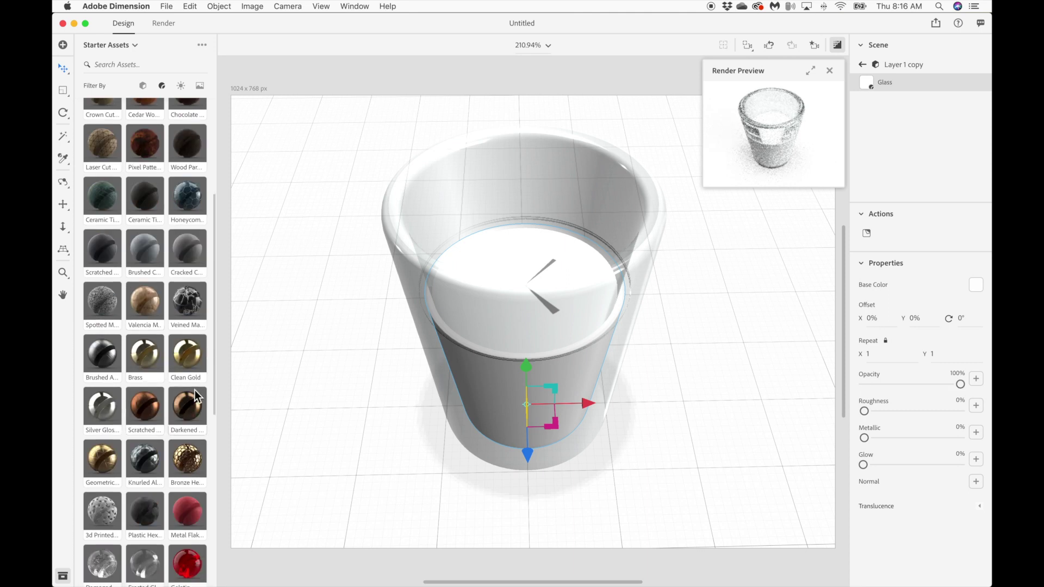
pyautogui.moveTo(182, 365); pyautogui.dragTo(525, 123)
pyautogui.moveTo(592, 361); pyautogui.dragTo(573, 365, button='right')
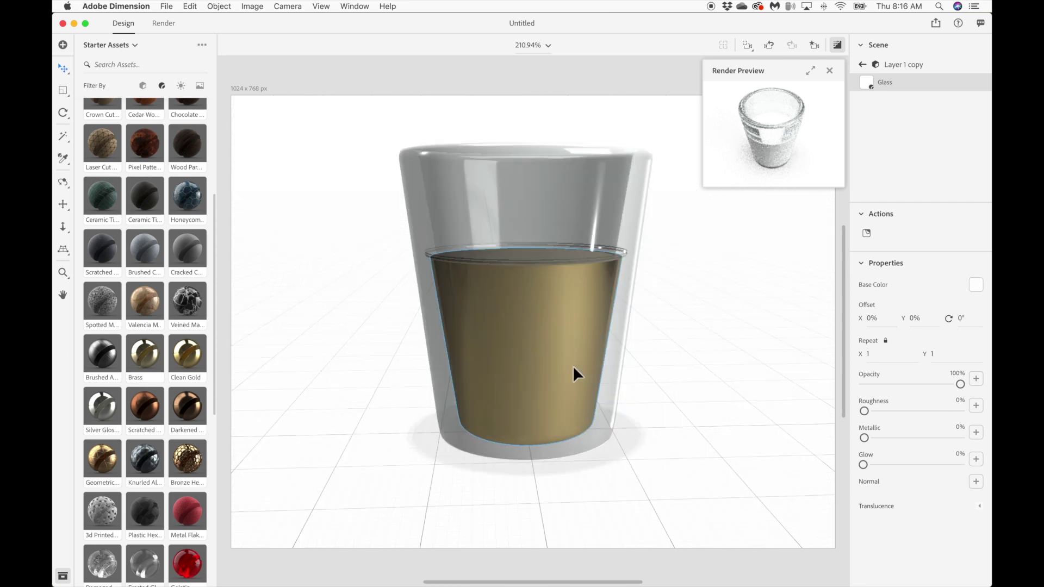
pyautogui.moveTo(506, 362); pyautogui.dragTo(498, 365, button='right')
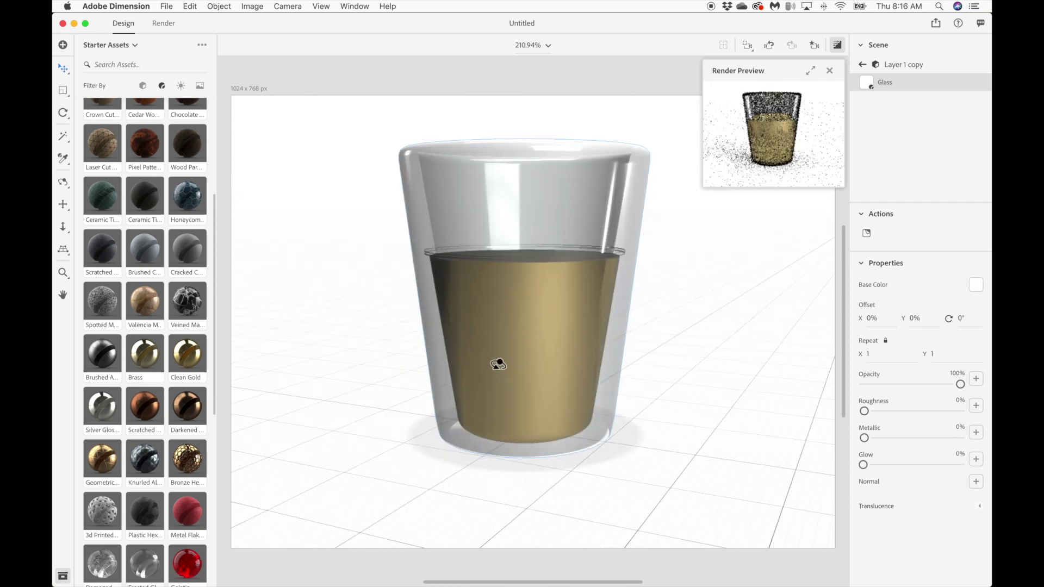
# - Raise the gold liquid to Y 0.6 cm and scale it to about 2.07 × 1.92 × 2.07 cm to fit inside the cup
pyautogui.click(497, 364)
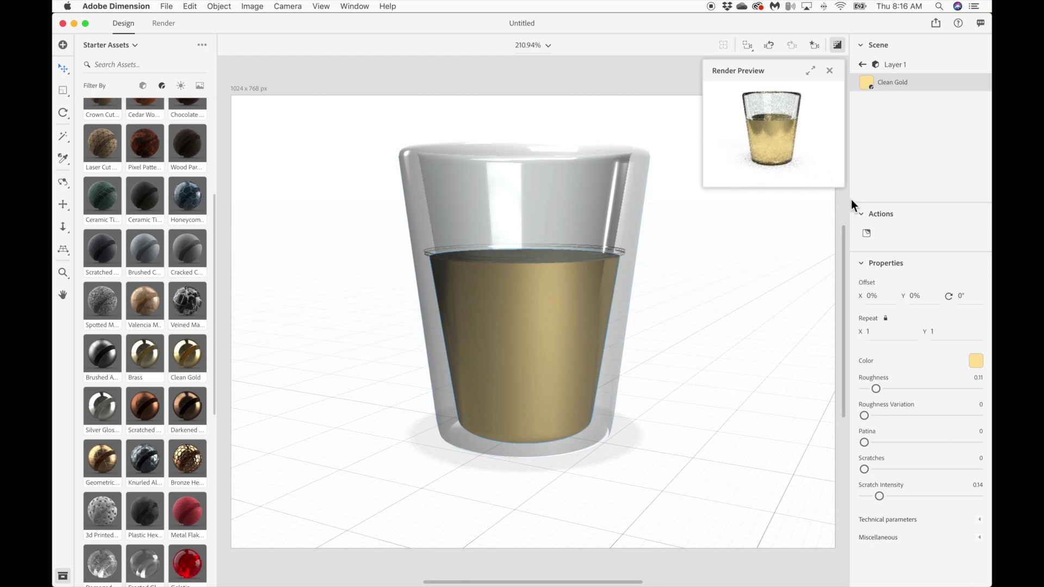
pyautogui.click(864, 64)
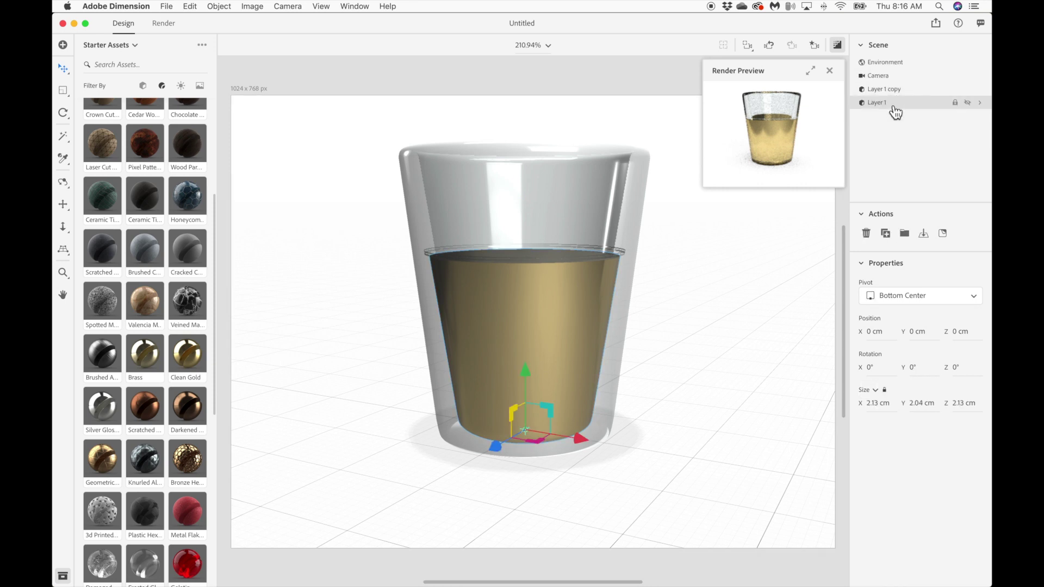
pyautogui.click(63, 113)
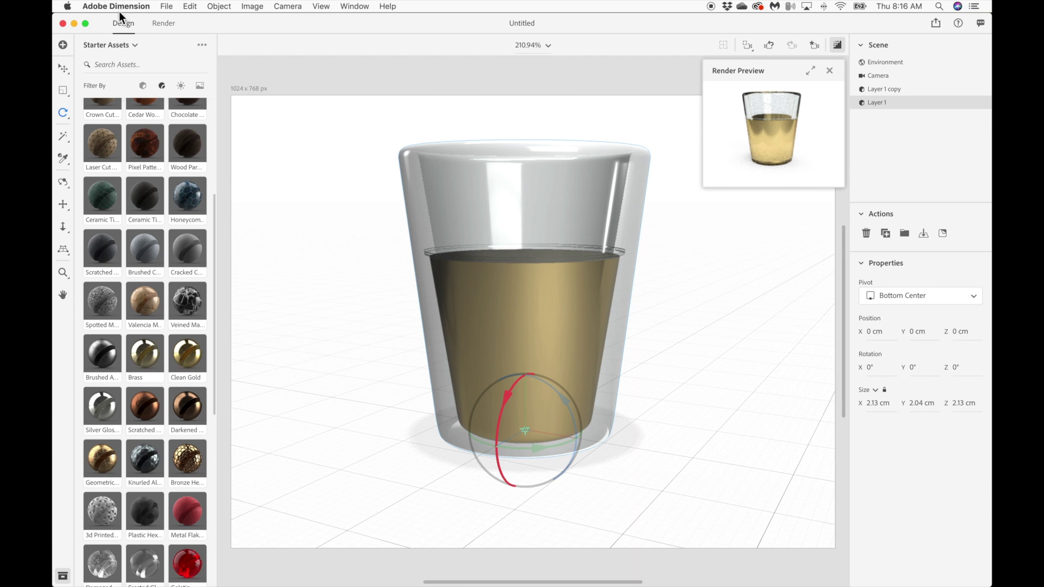
pyautogui.click(63, 92)
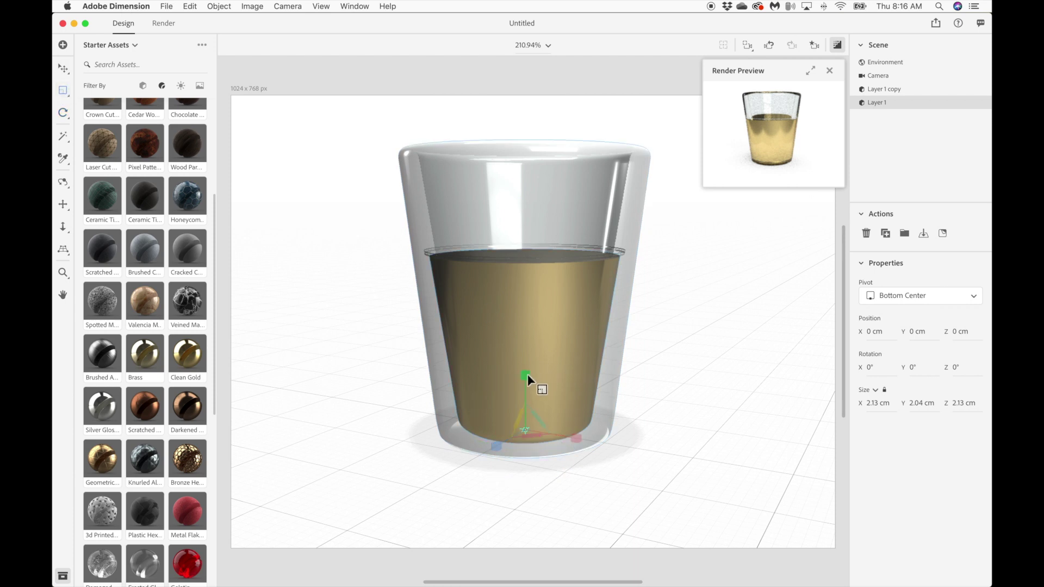
pyautogui.moveTo(528, 374); pyautogui.dragTo(526, 364)
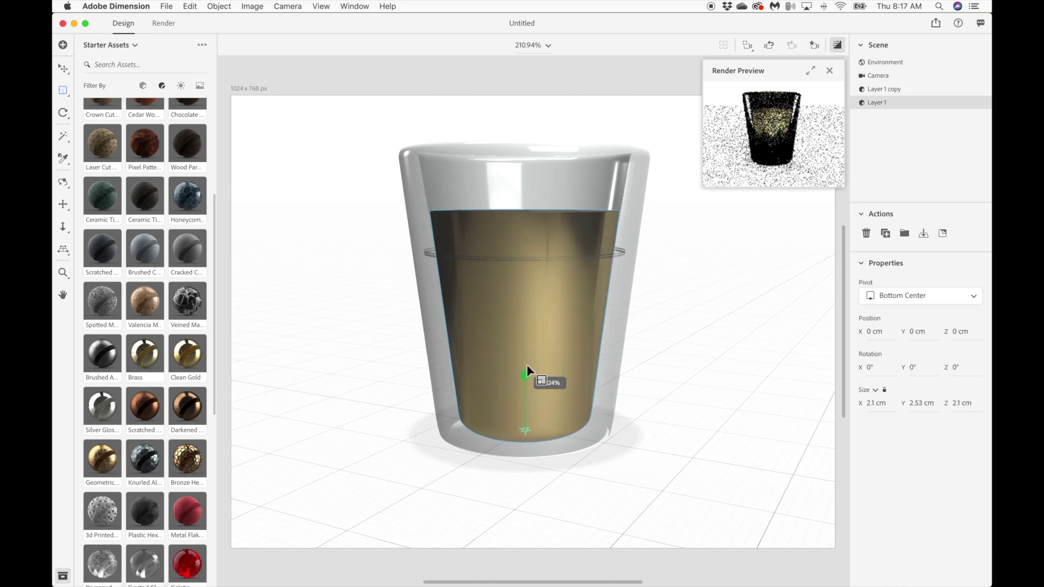
pyautogui.moveTo(527, 367); pyautogui.dragTo(532, 396)
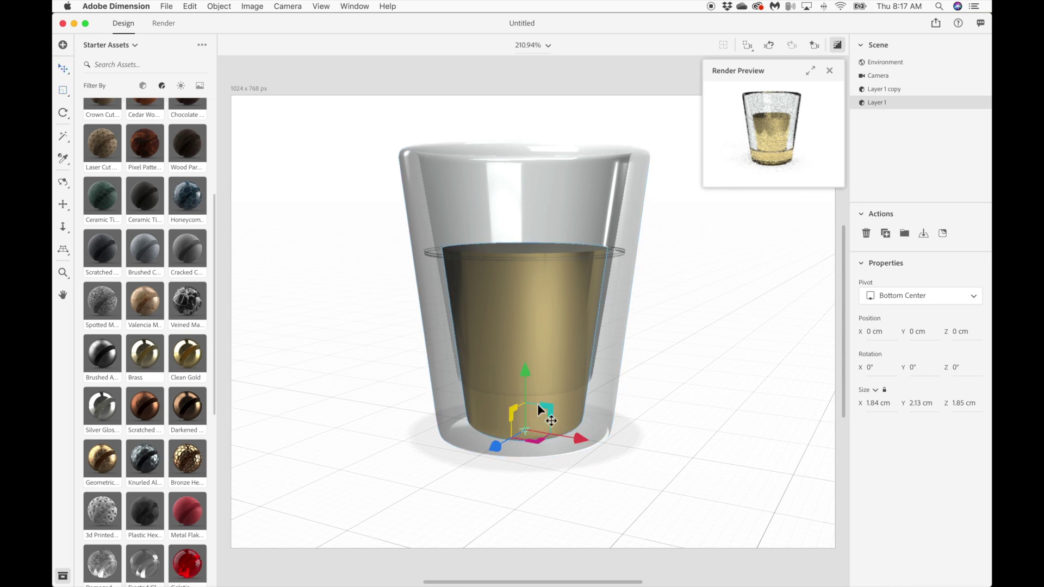
pyautogui.moveTo(522, 344); pyautogui.dragTo(524, 328)
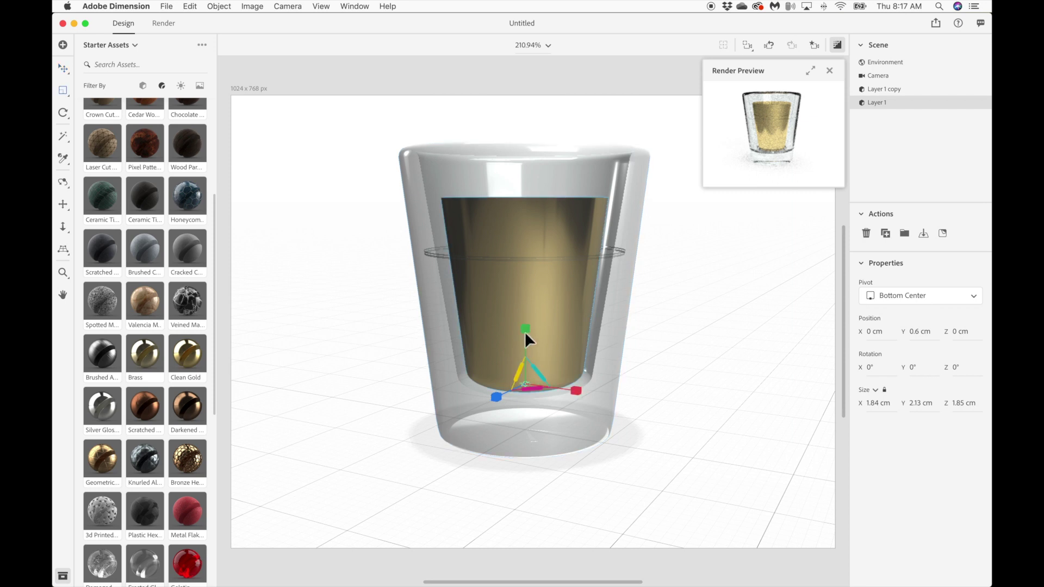
pyautogui.moveTo(525, 334); pyautogui.dragTo(525, 338)
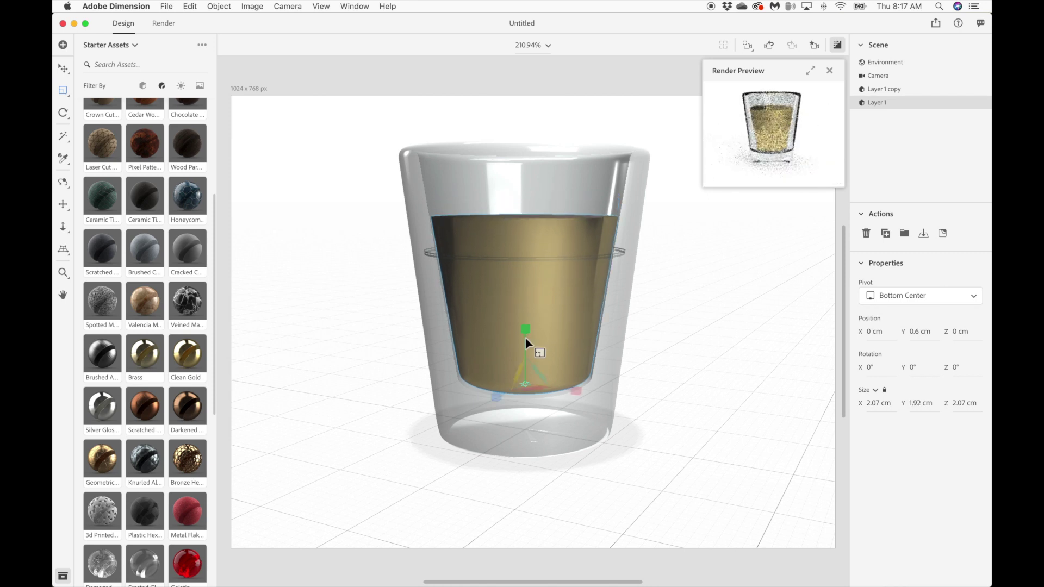
# - Examine the glass cup and its gold liquid from slightly above in the full-screen render preview
pyautogui.moveTo(659, 262); pyautogui.dragTo(627, 295, button='right')
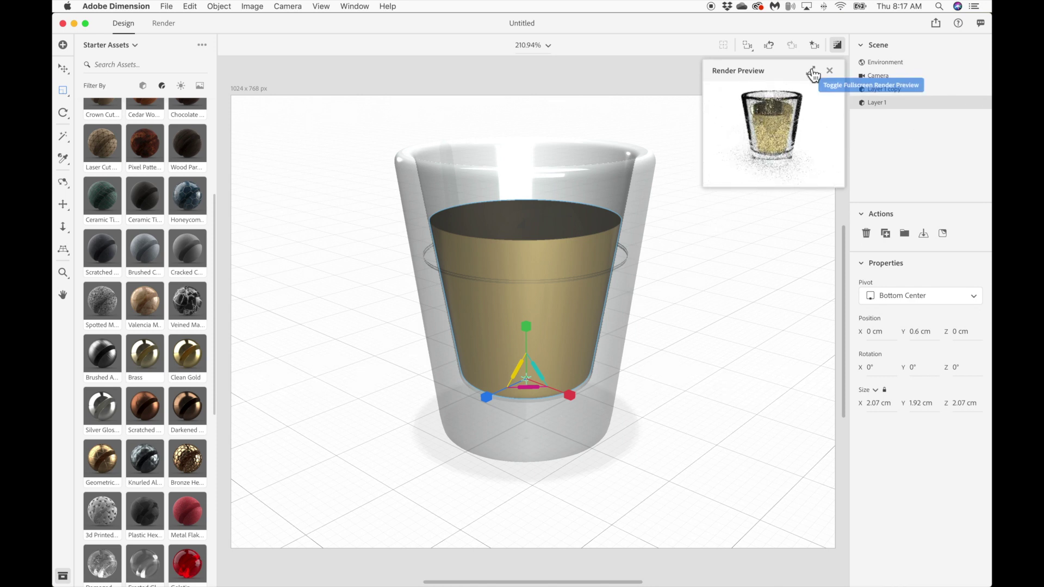
pyautogui.click(810, 71)
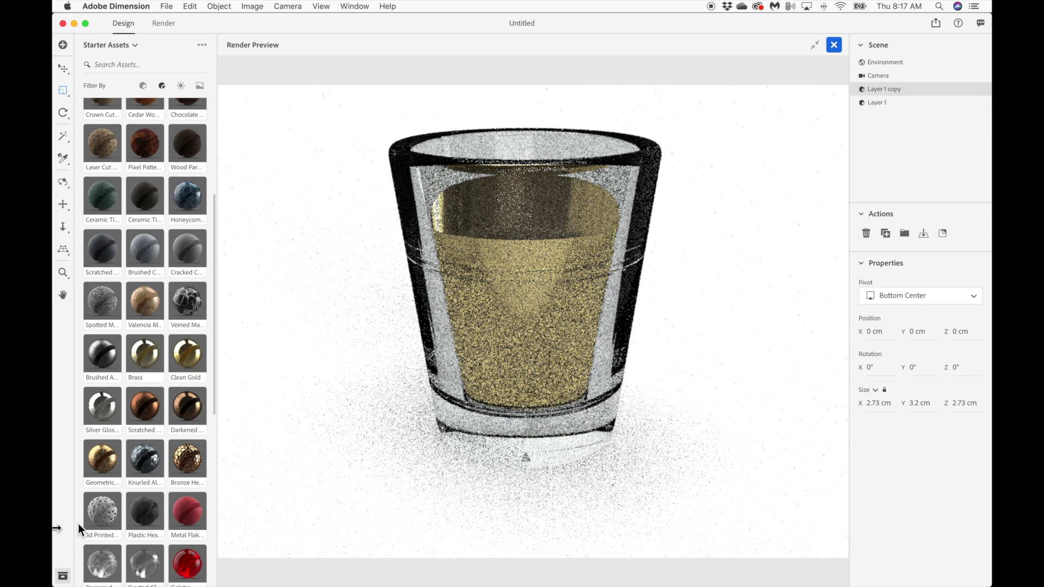
pyautogui.click(834, 45)
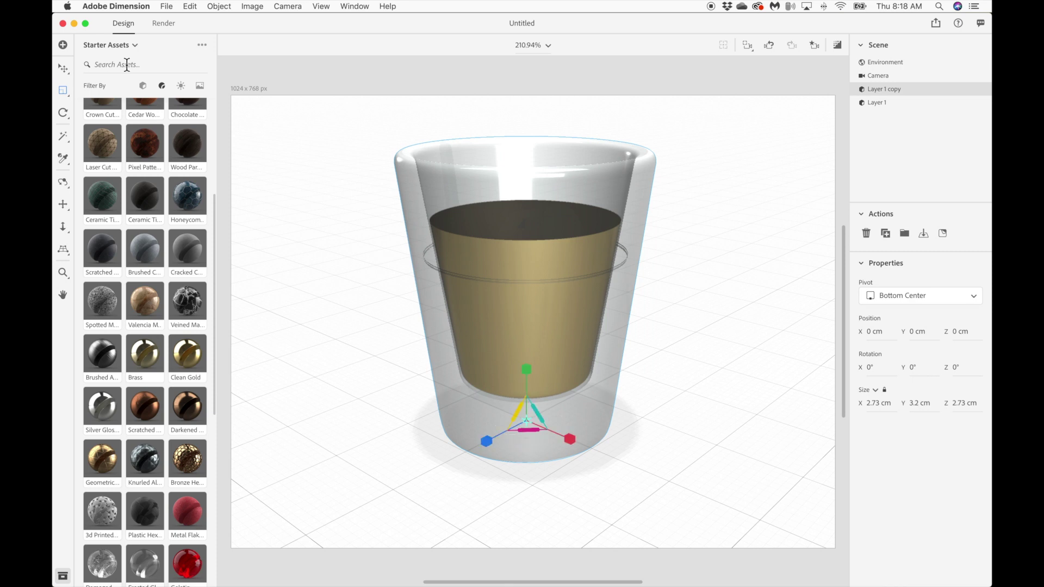
pyautogui.click(838, 44)
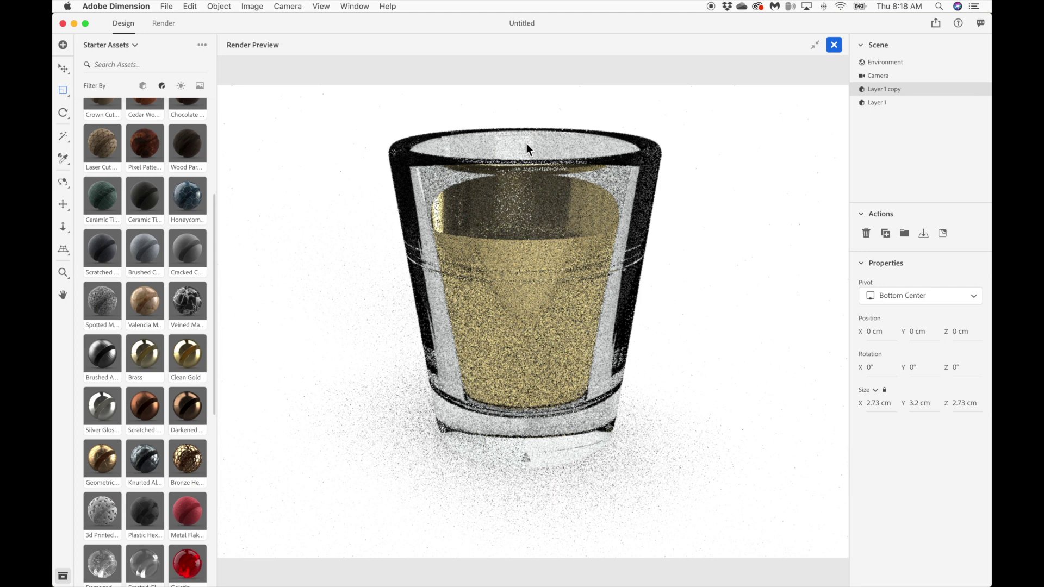
pyautogui.click(711, 7)
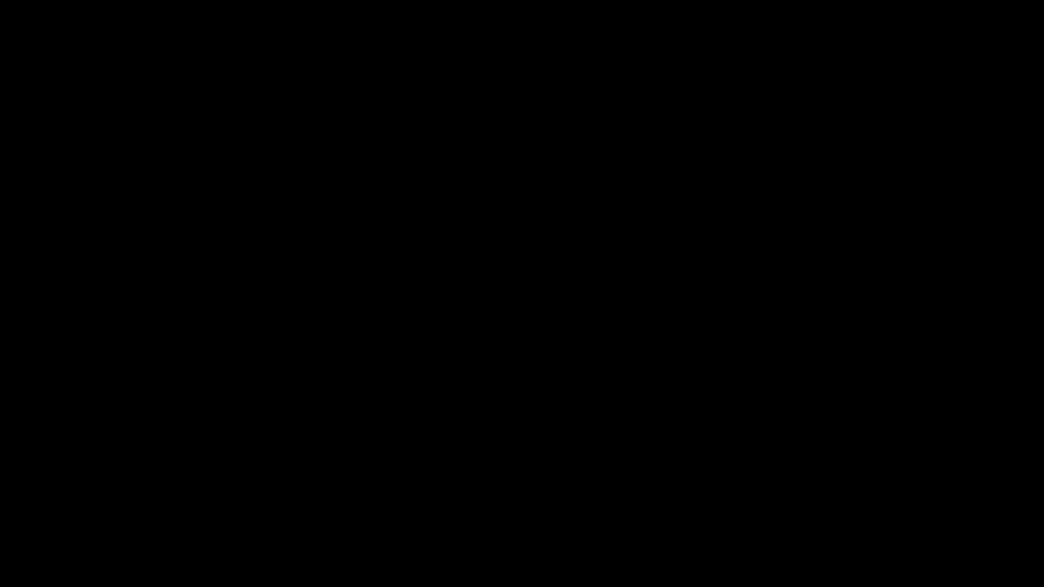